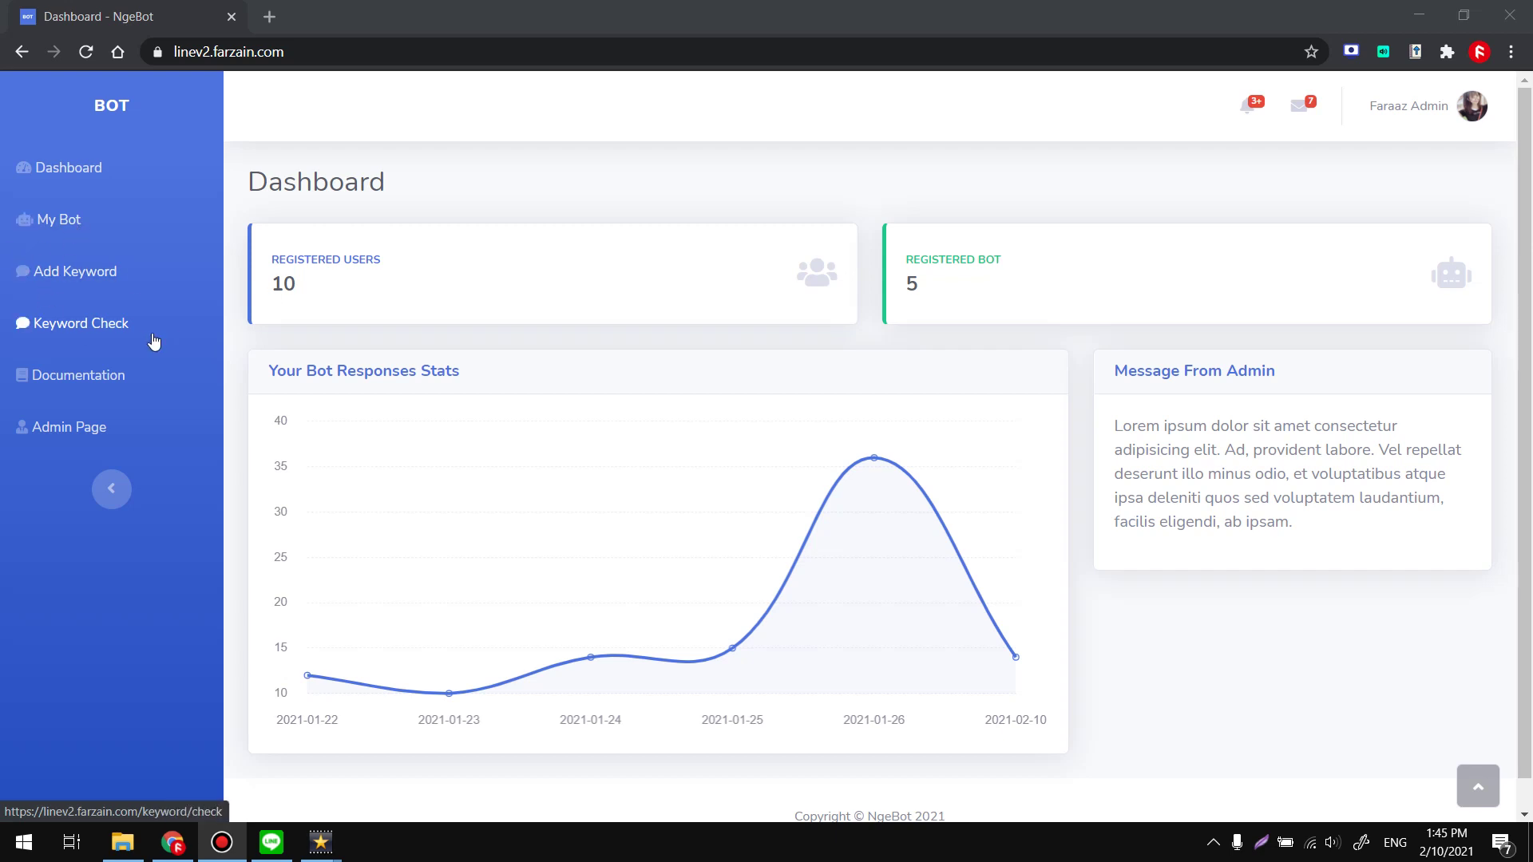
- Open the keyword check page and look through the available reply message types
left_click(112, 329)
scroll(370, 376, "down", 1)
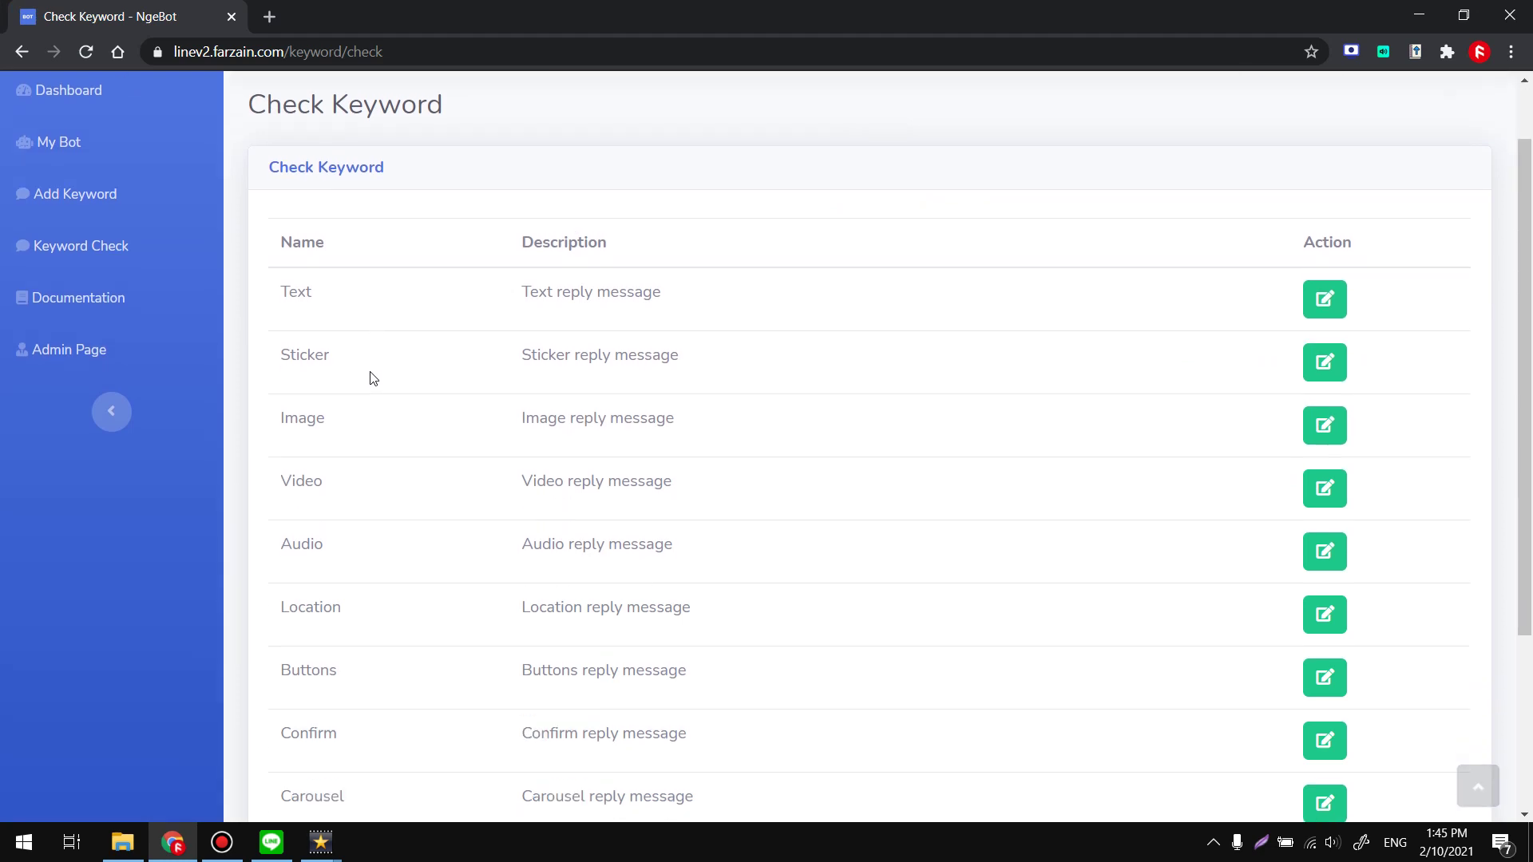
scroll(314, 398, "down", 1)
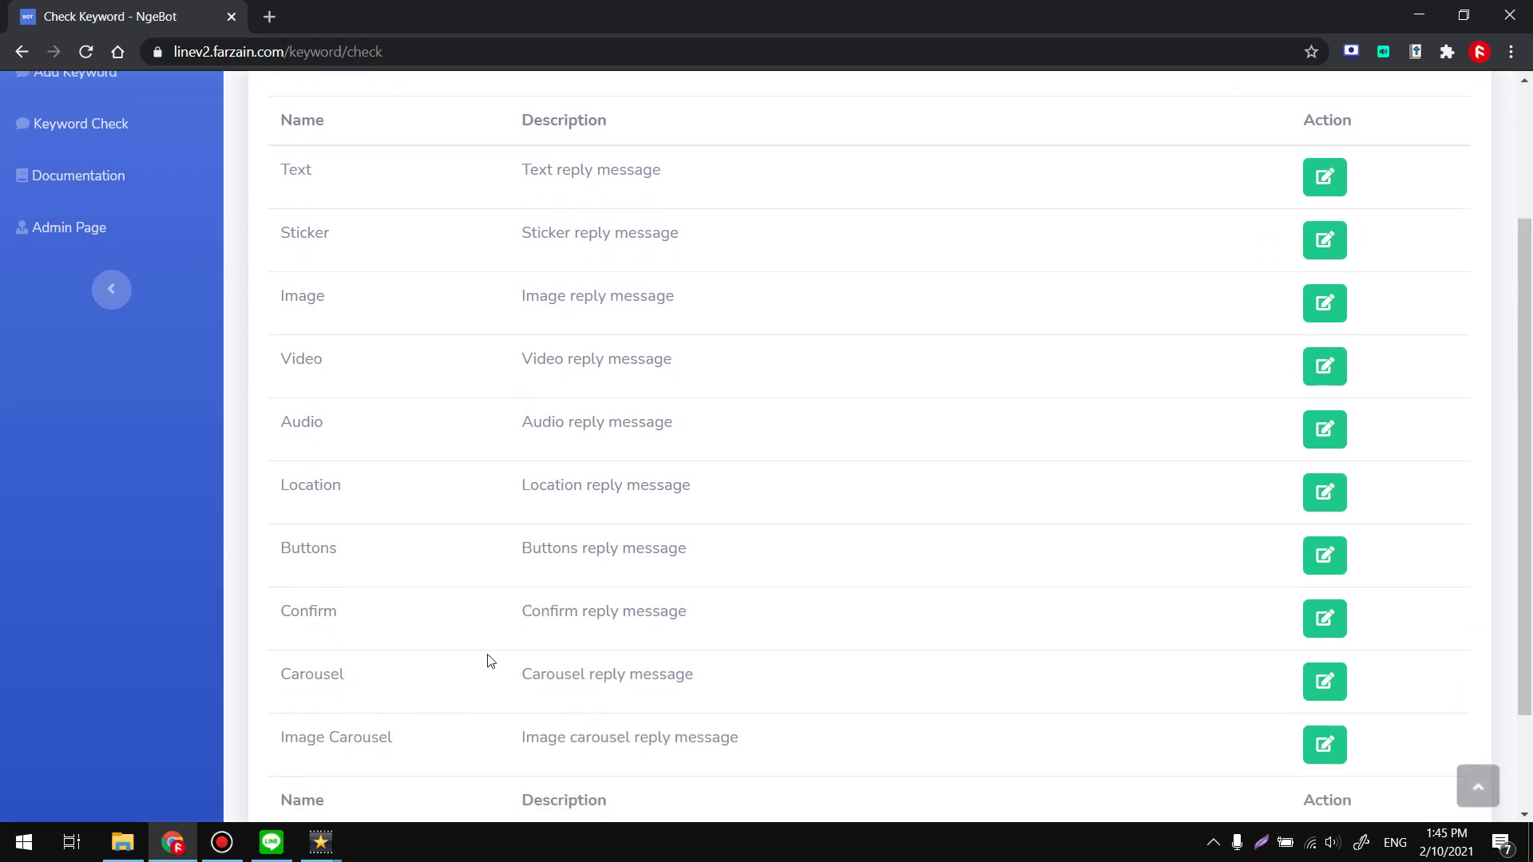
scroll(495, 650, "up", 2)
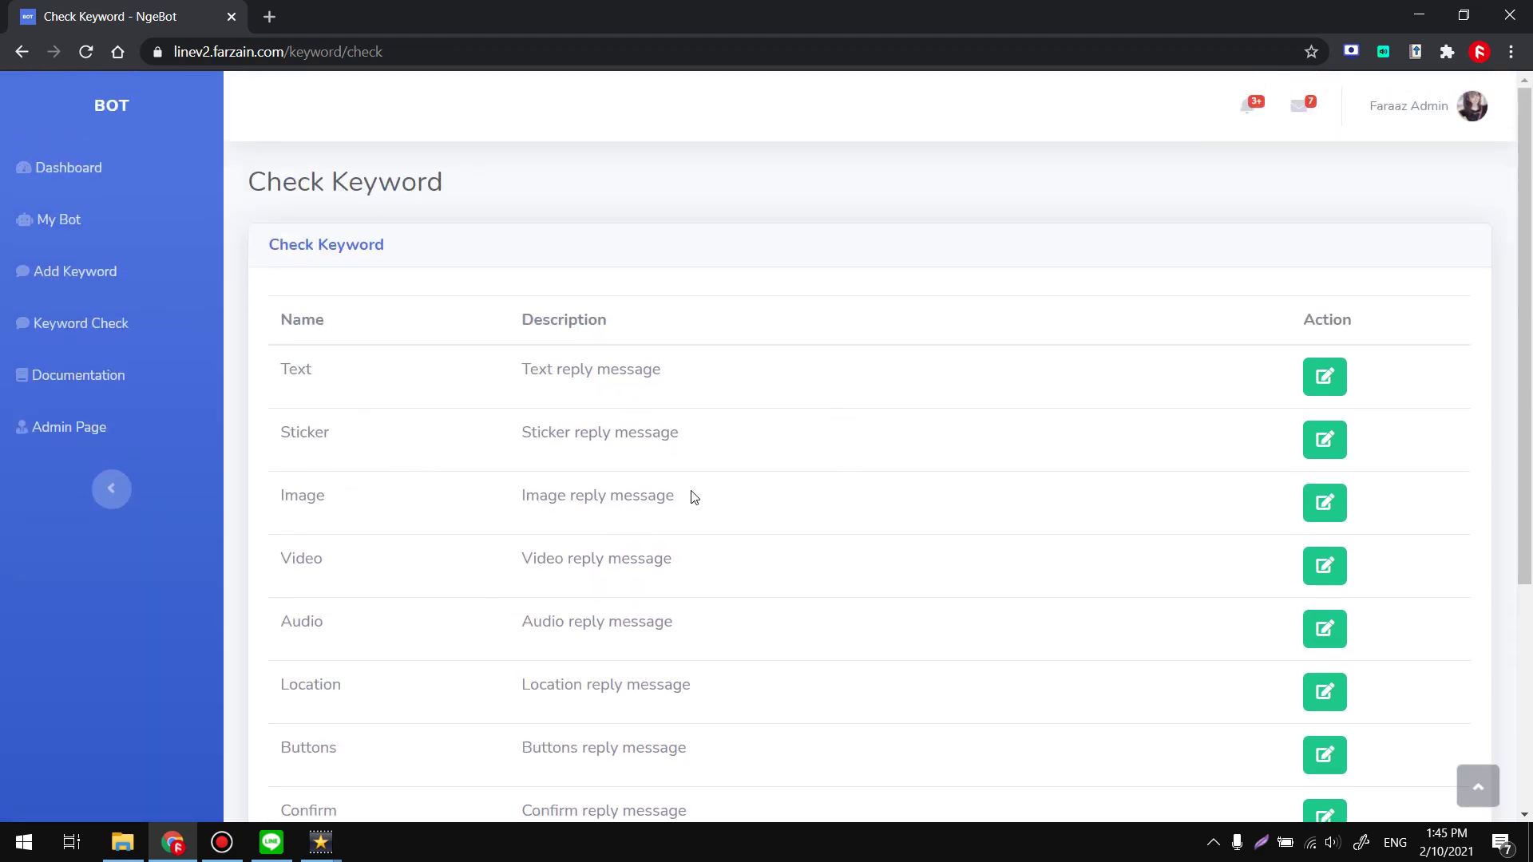
scroll(368, 537, "down", 2)
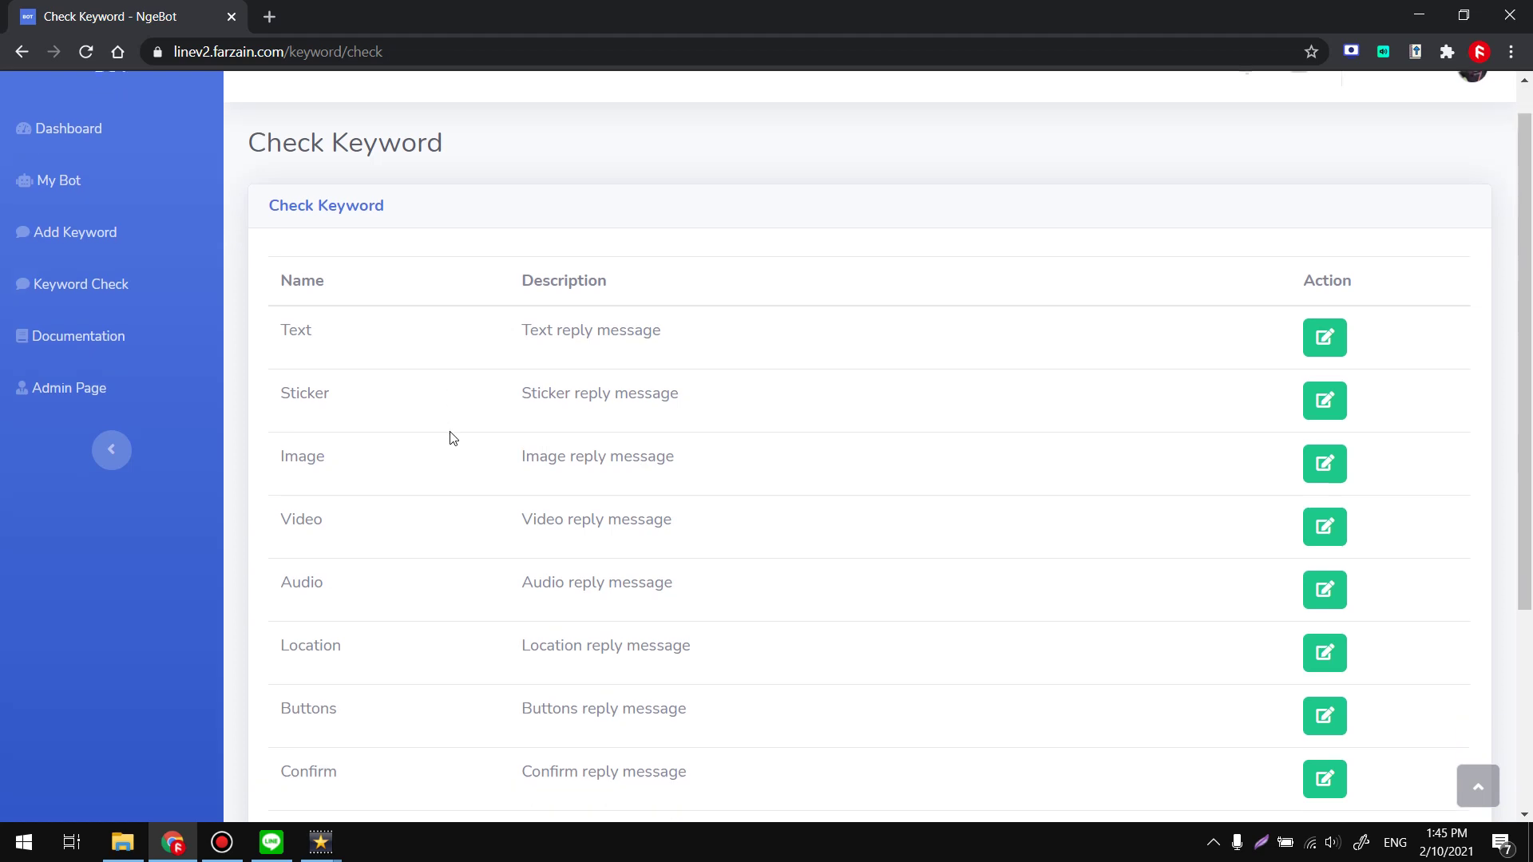
scroll(346, 414, "up", 2)
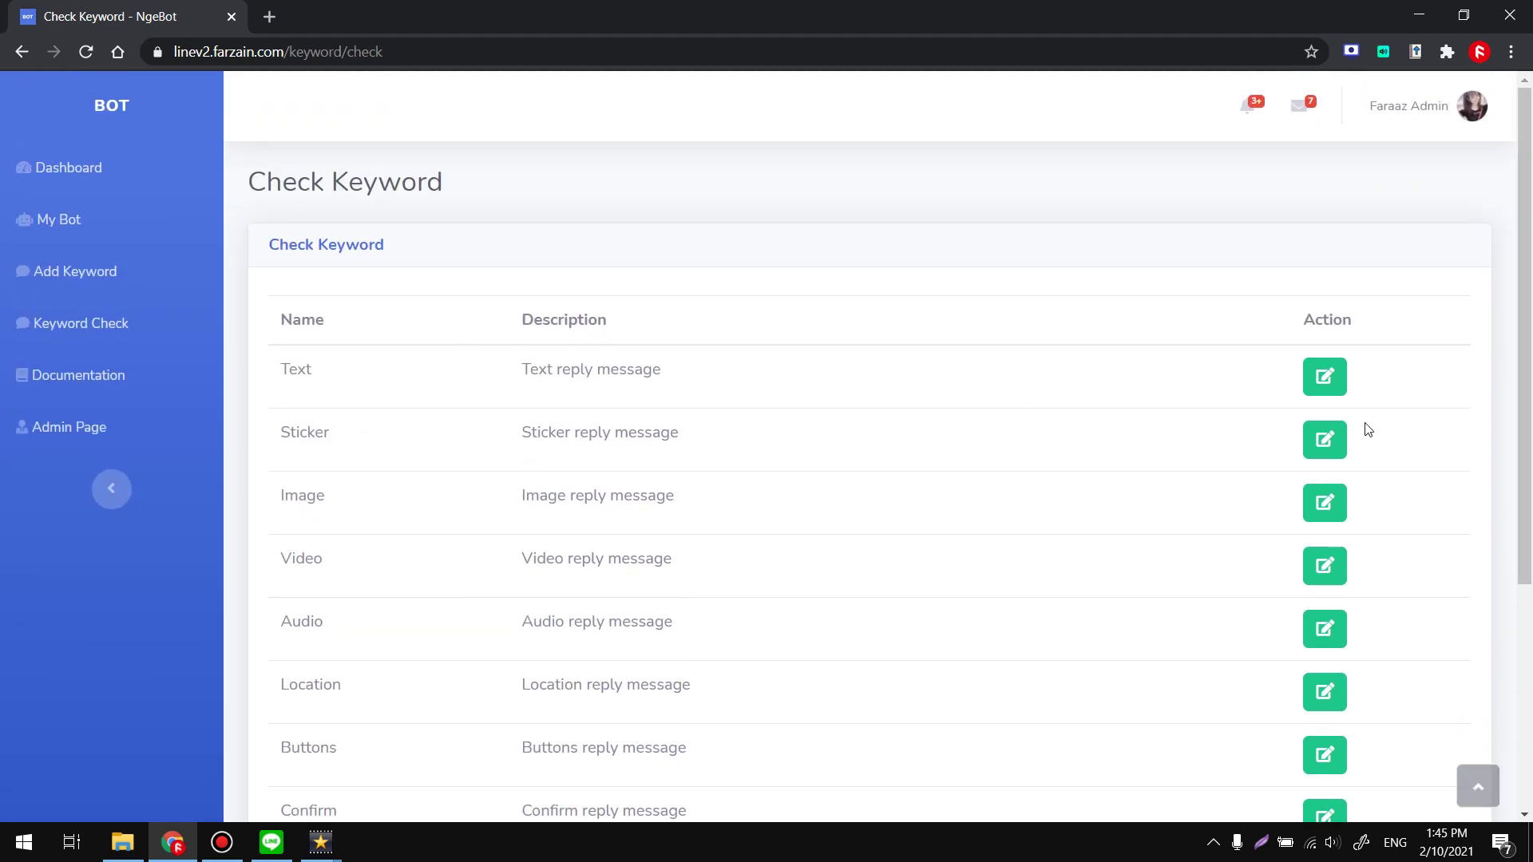
left_click(1323, 379)
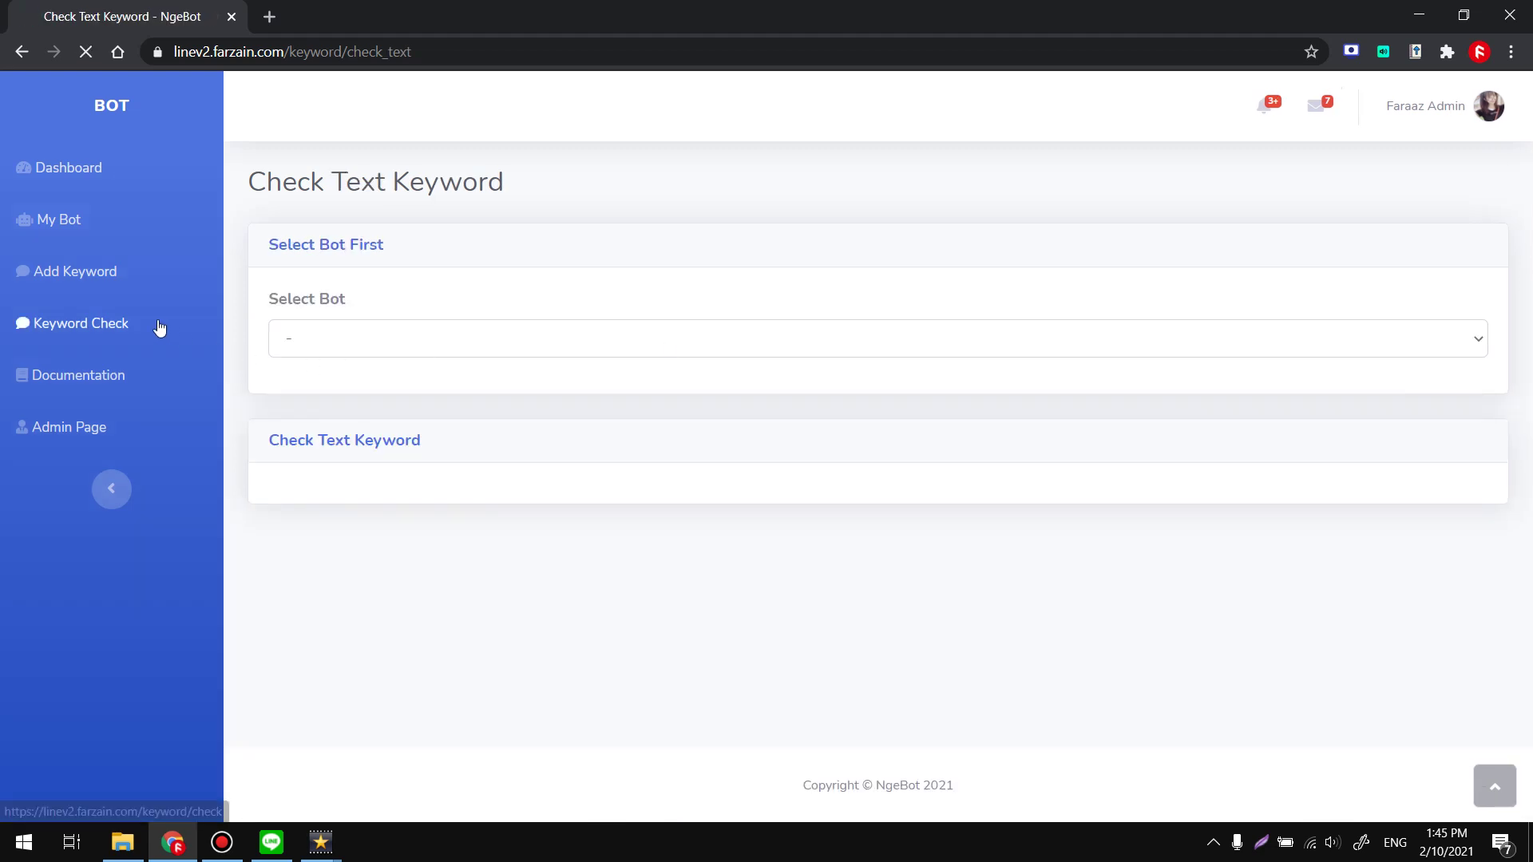
left_click(160, 328)
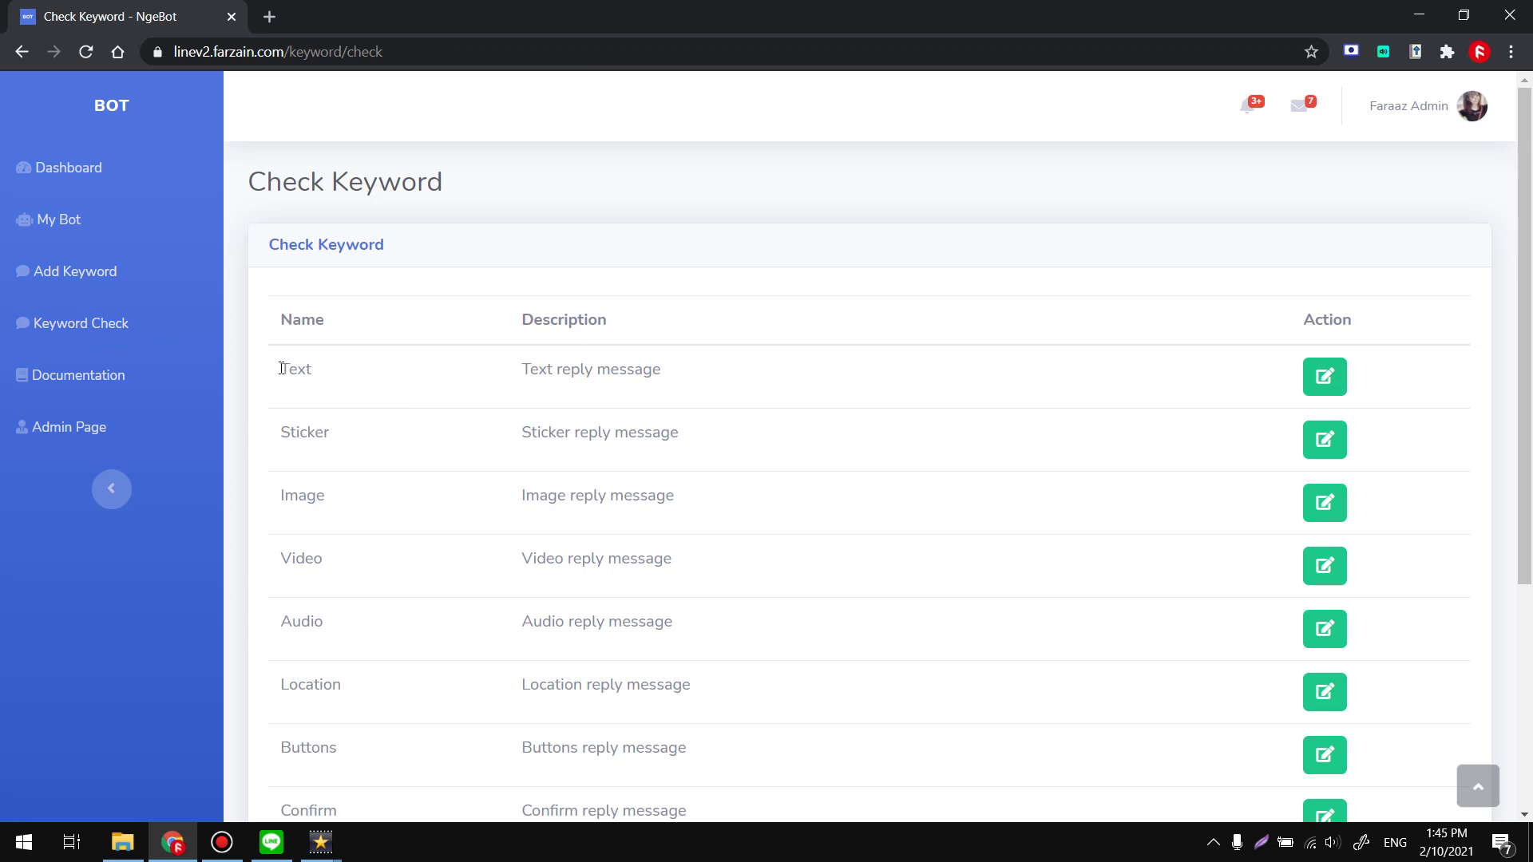
scroll(281, 368, "down", 4)
scroll(266, 370, "up", 4)
- List the text reply keywords of the Example NgeBOT bot and open the 1109 keyword for editing
left_click(1323, 381)
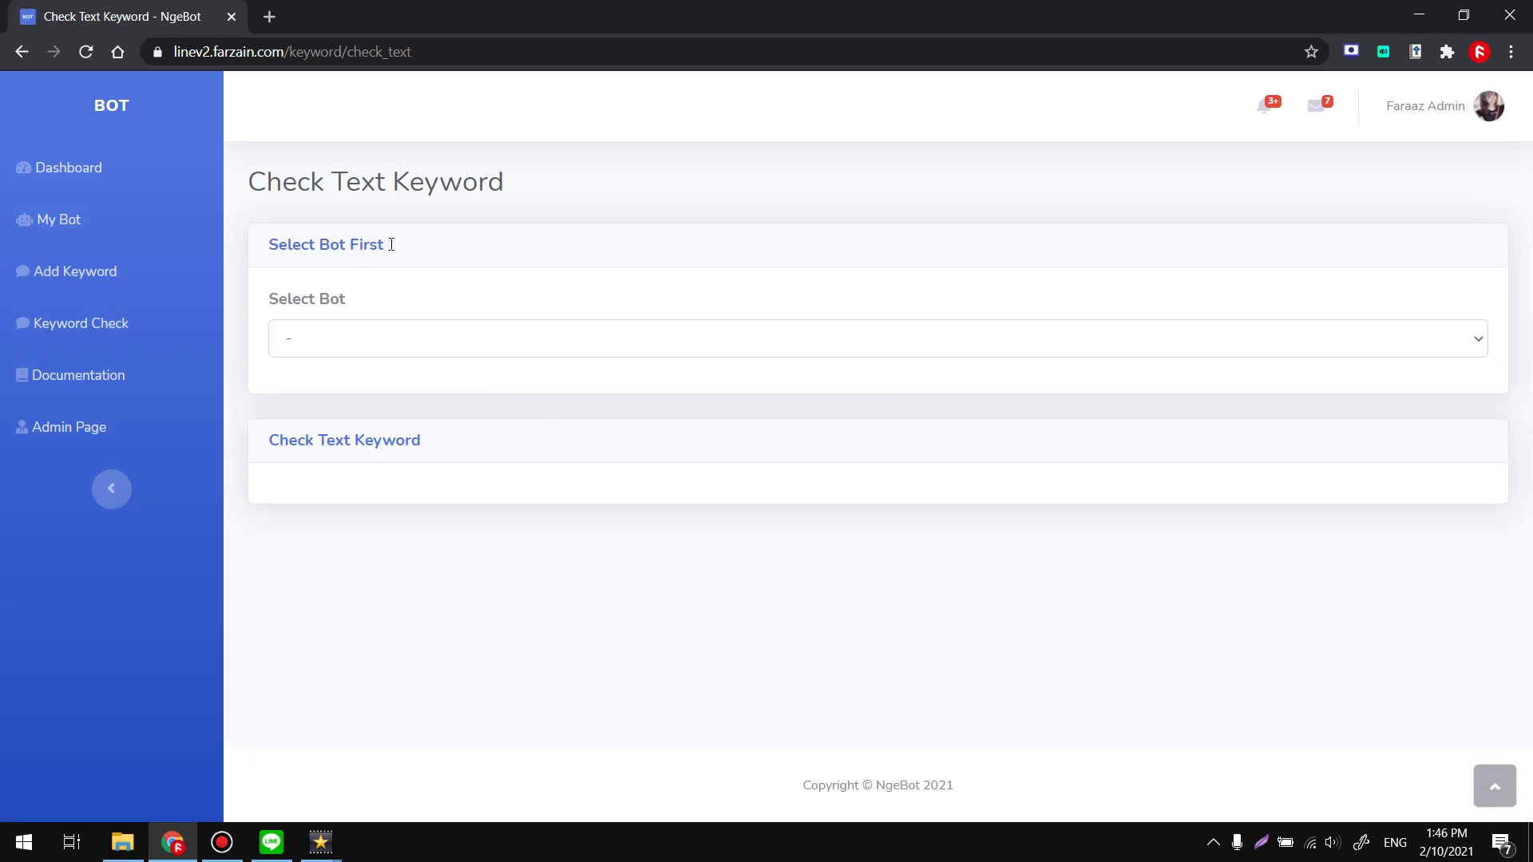
left_click(343, 345)
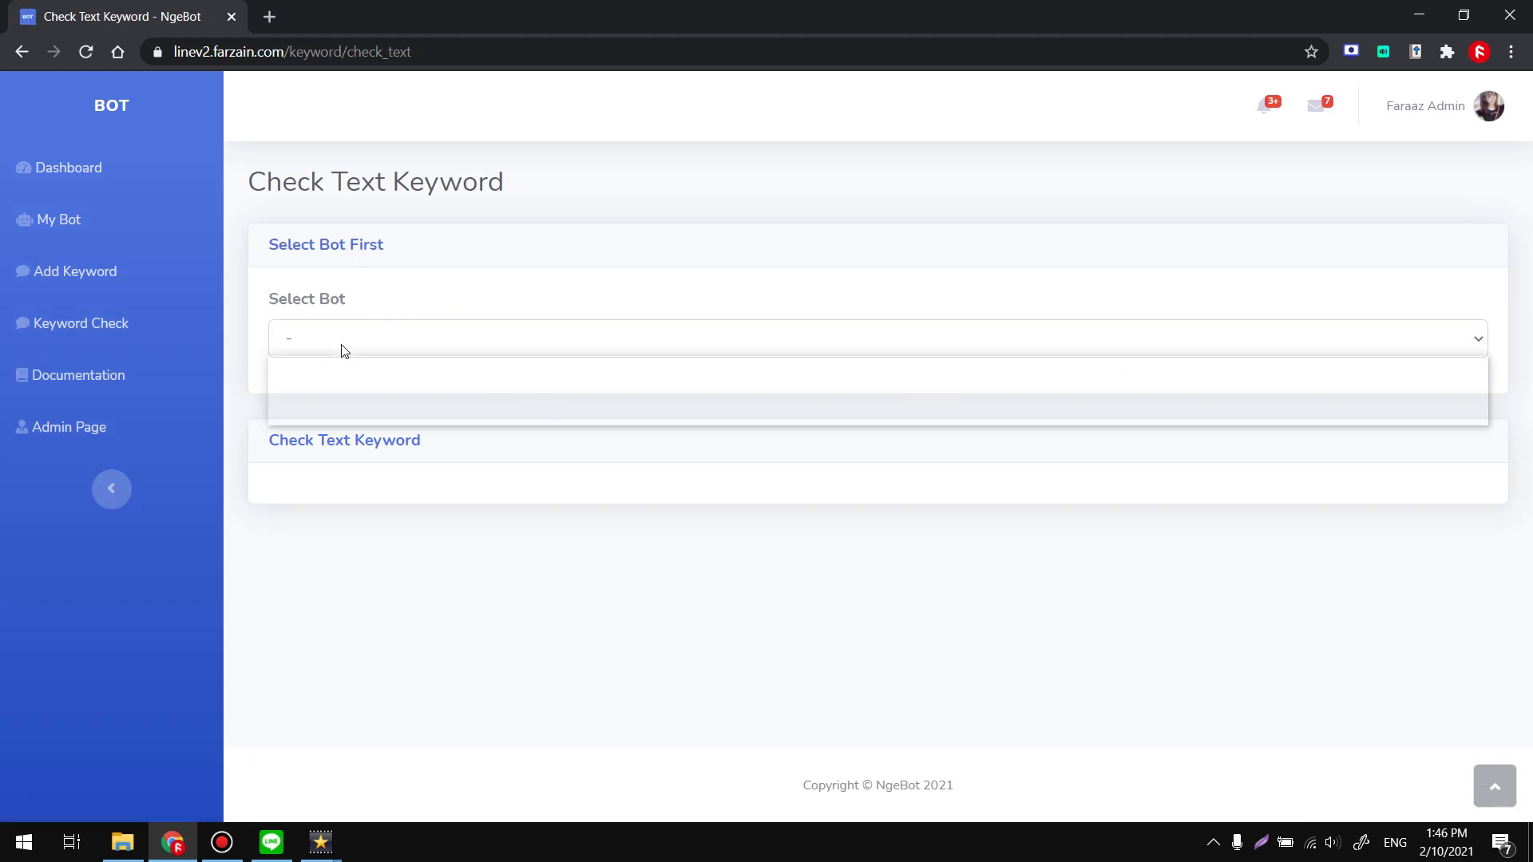
left_click(343, 409)
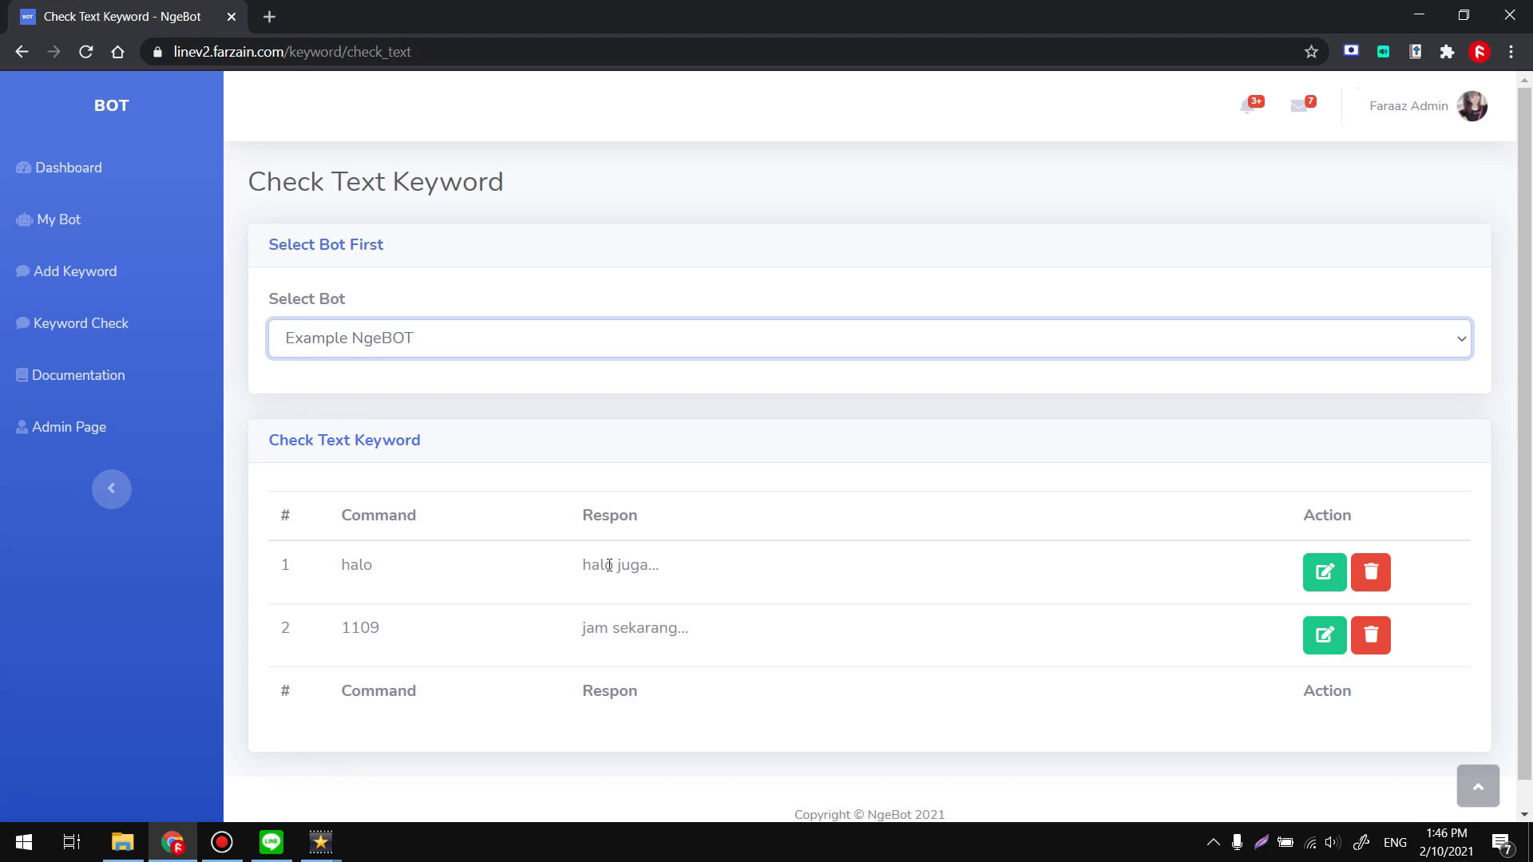
scroll(394, 616, "down", 1)
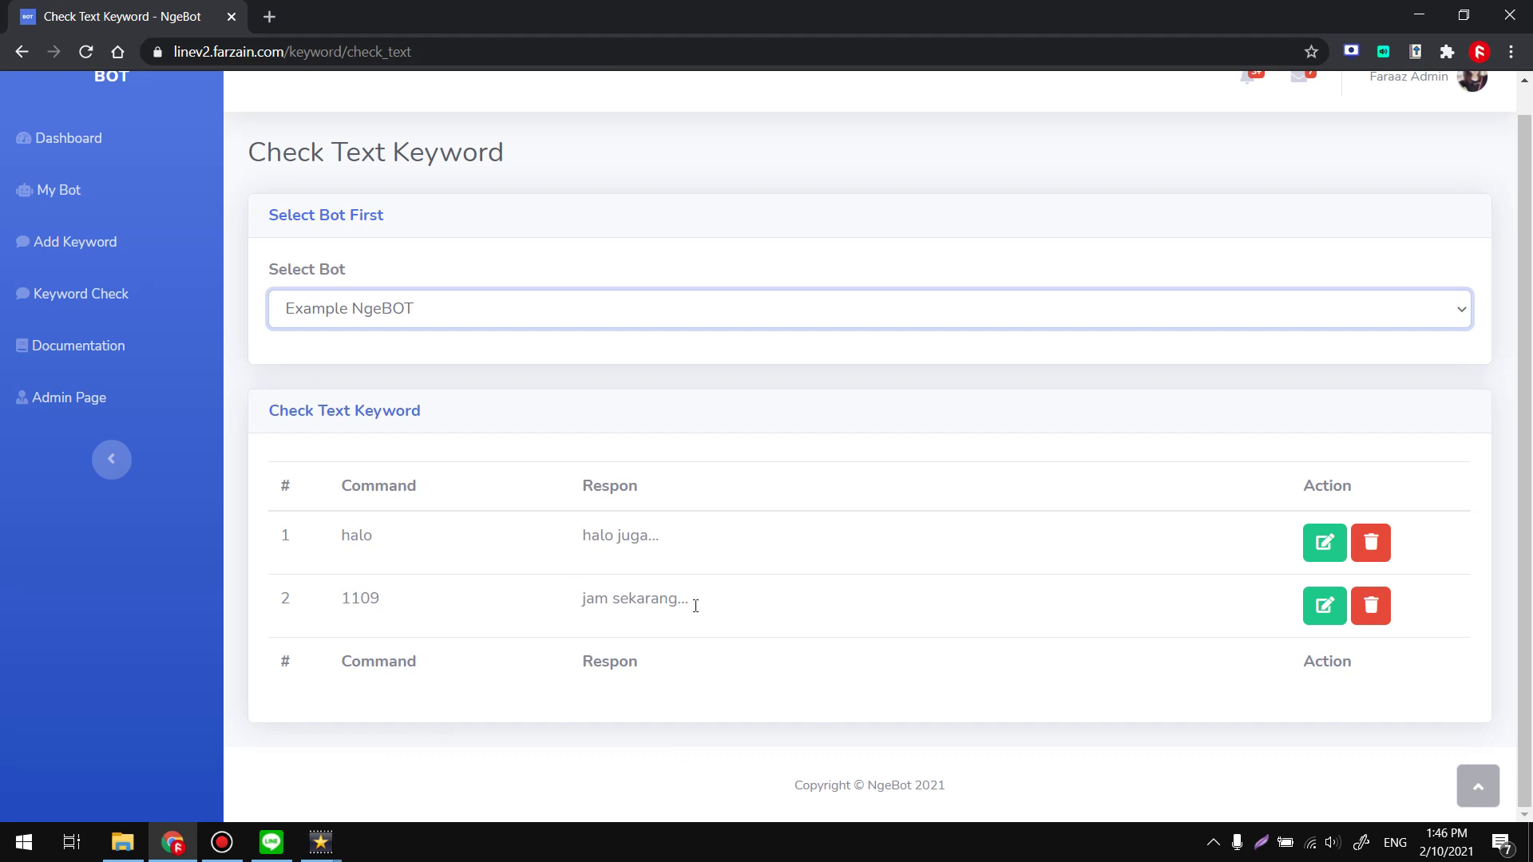
left_click(1325, 605)
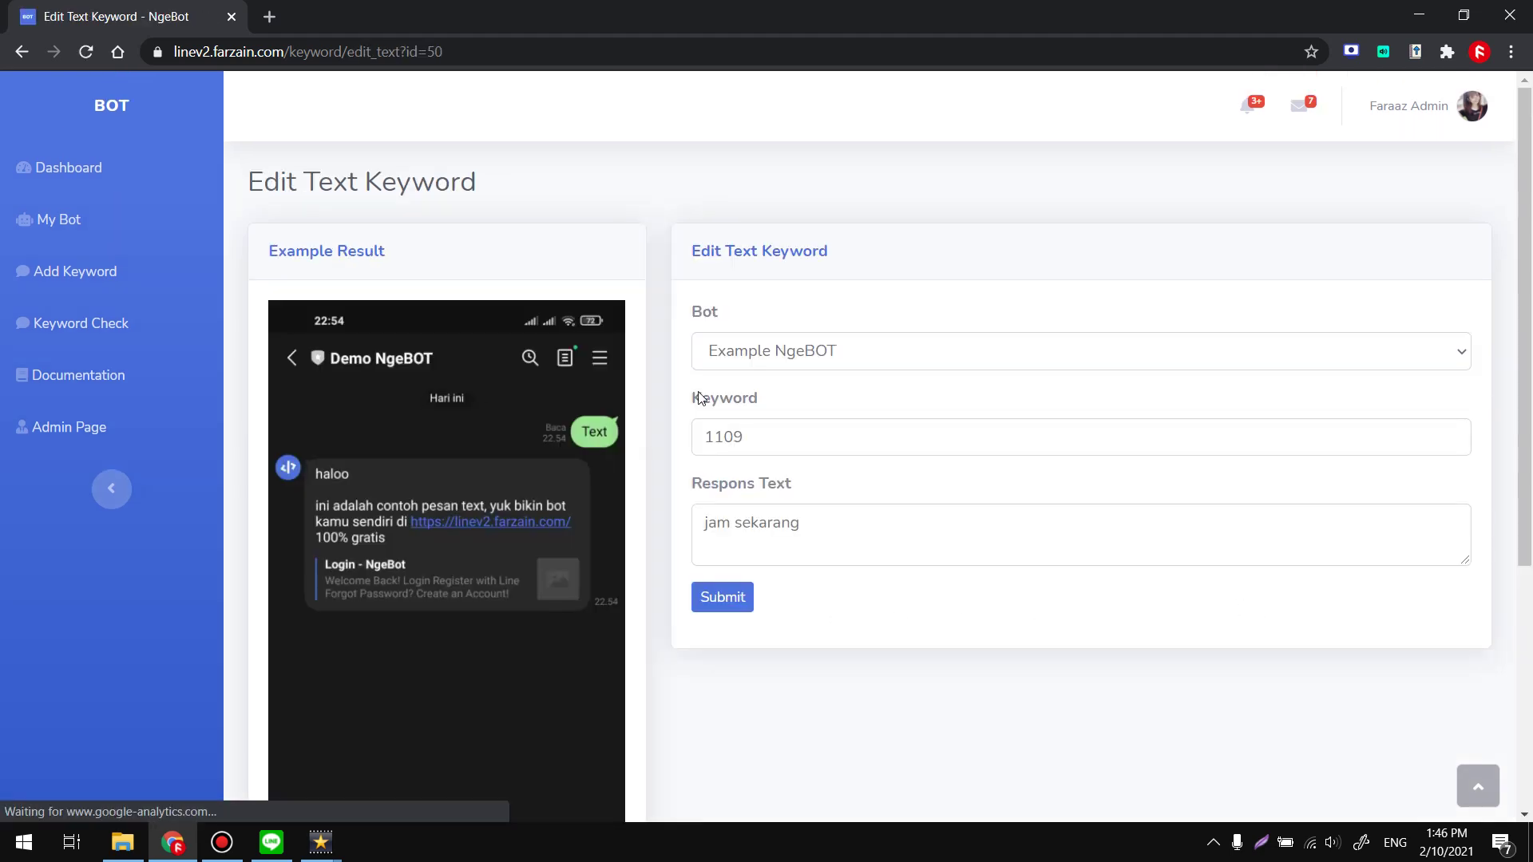
- Examine the keyword, response text and bot choices in the text keyword's edit form
key("ctrl+a")
left_click(709, 429)
left_click_drag(800, 446, 679, 444)
left_click_drag(802, 524, 671, 524)
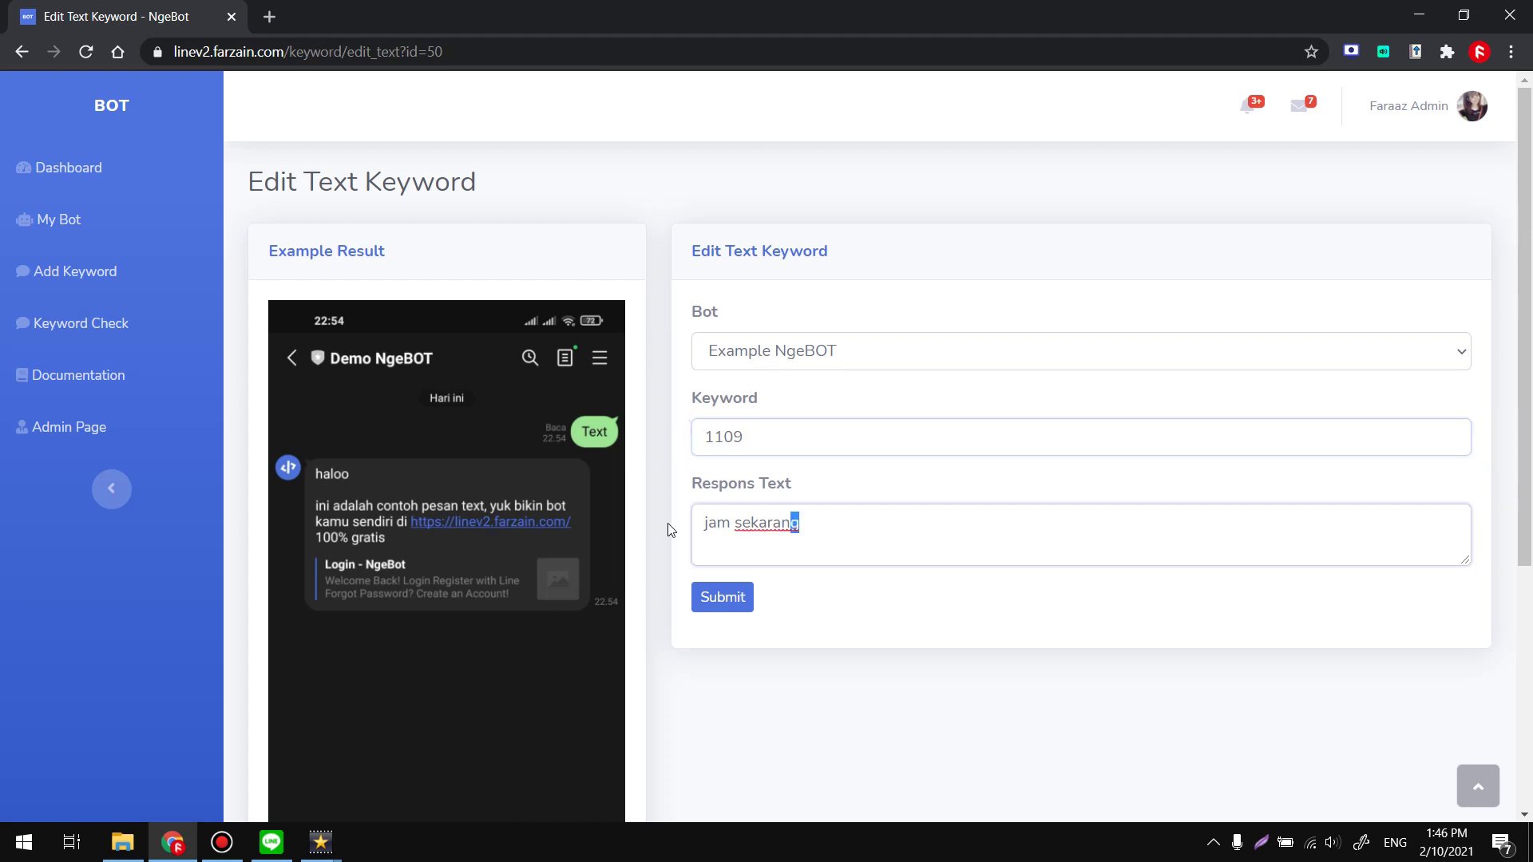
left_click_drag(788, 438, 625, 444)
left_click(732, 355)
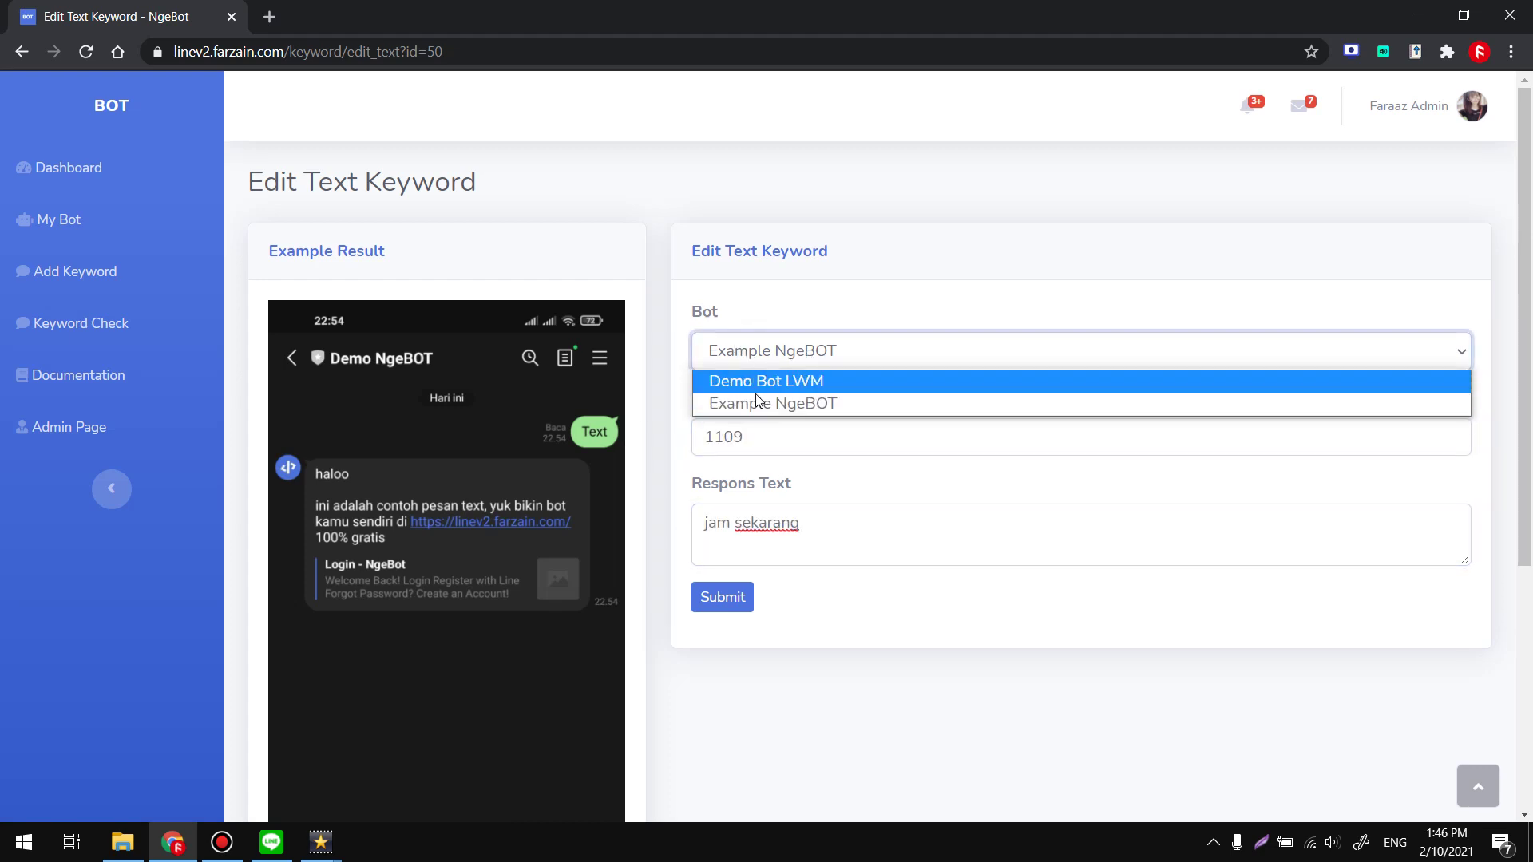
left_click(750, 356)
left_click(752, 359)
left_click(749, 351)
- Set the text keyword to "hai" and its response to "halo", and submit the edit
double_click(732, 433)
type("hai")
triple_click(819, 514)
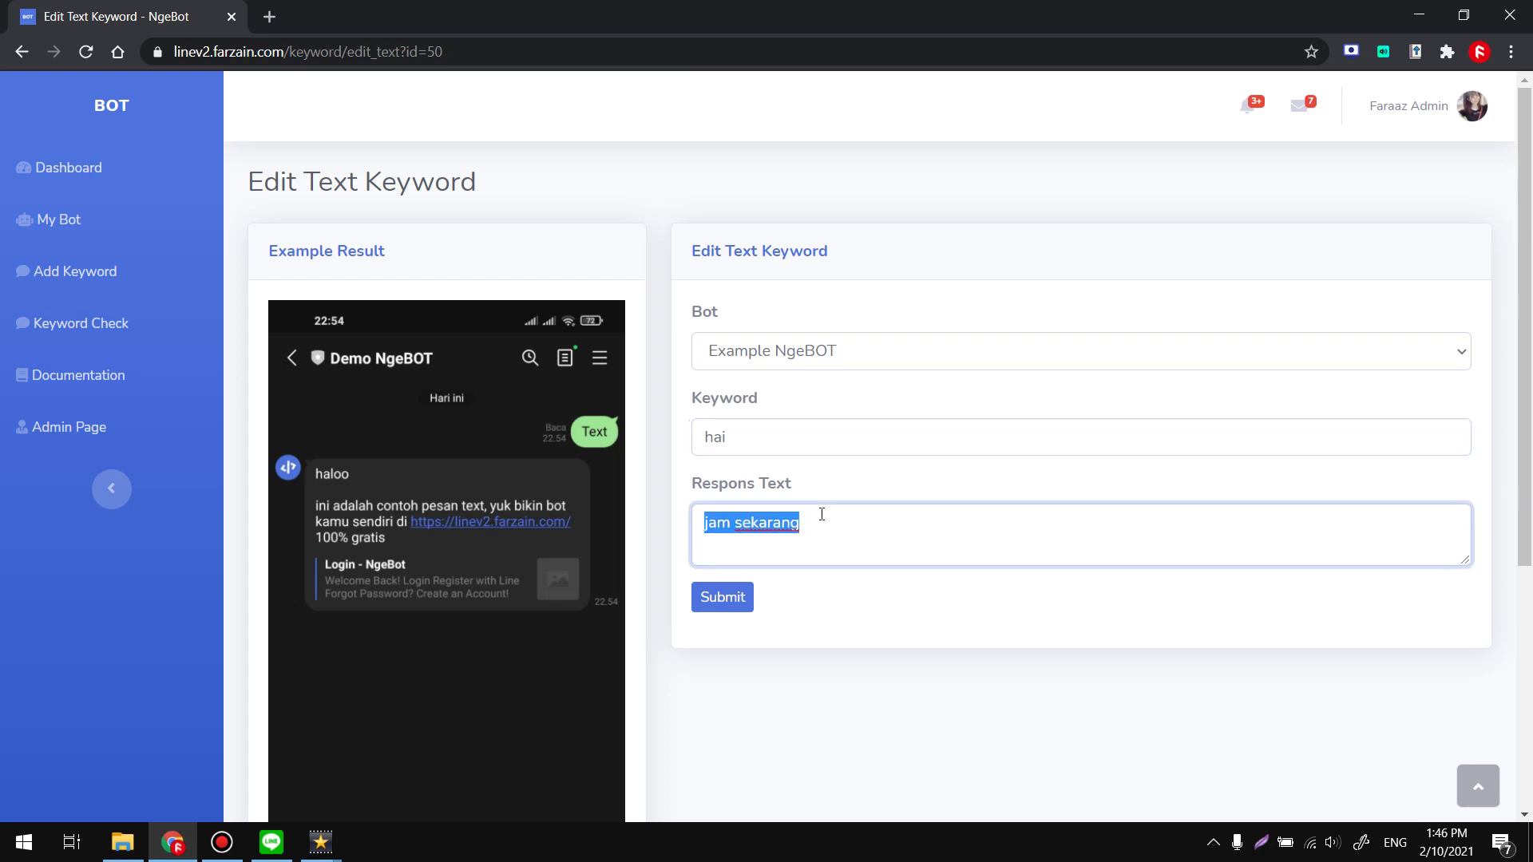
type("halo")
left_click(722, 597)
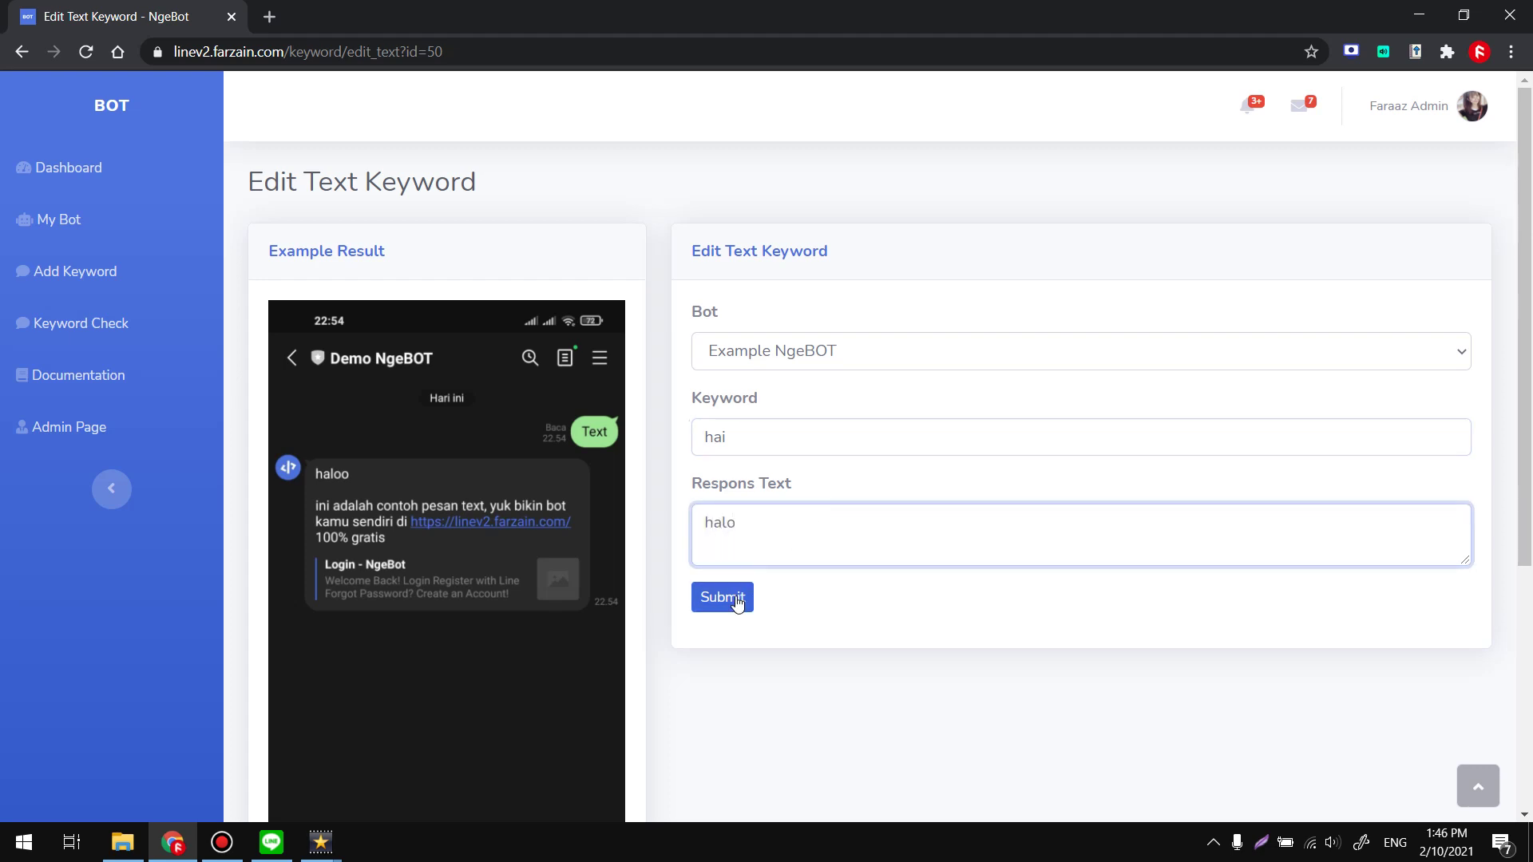
- Switch to LINE and send "hai" to the Example NgeBOT chat to test the keyword
left_click(273, 843)
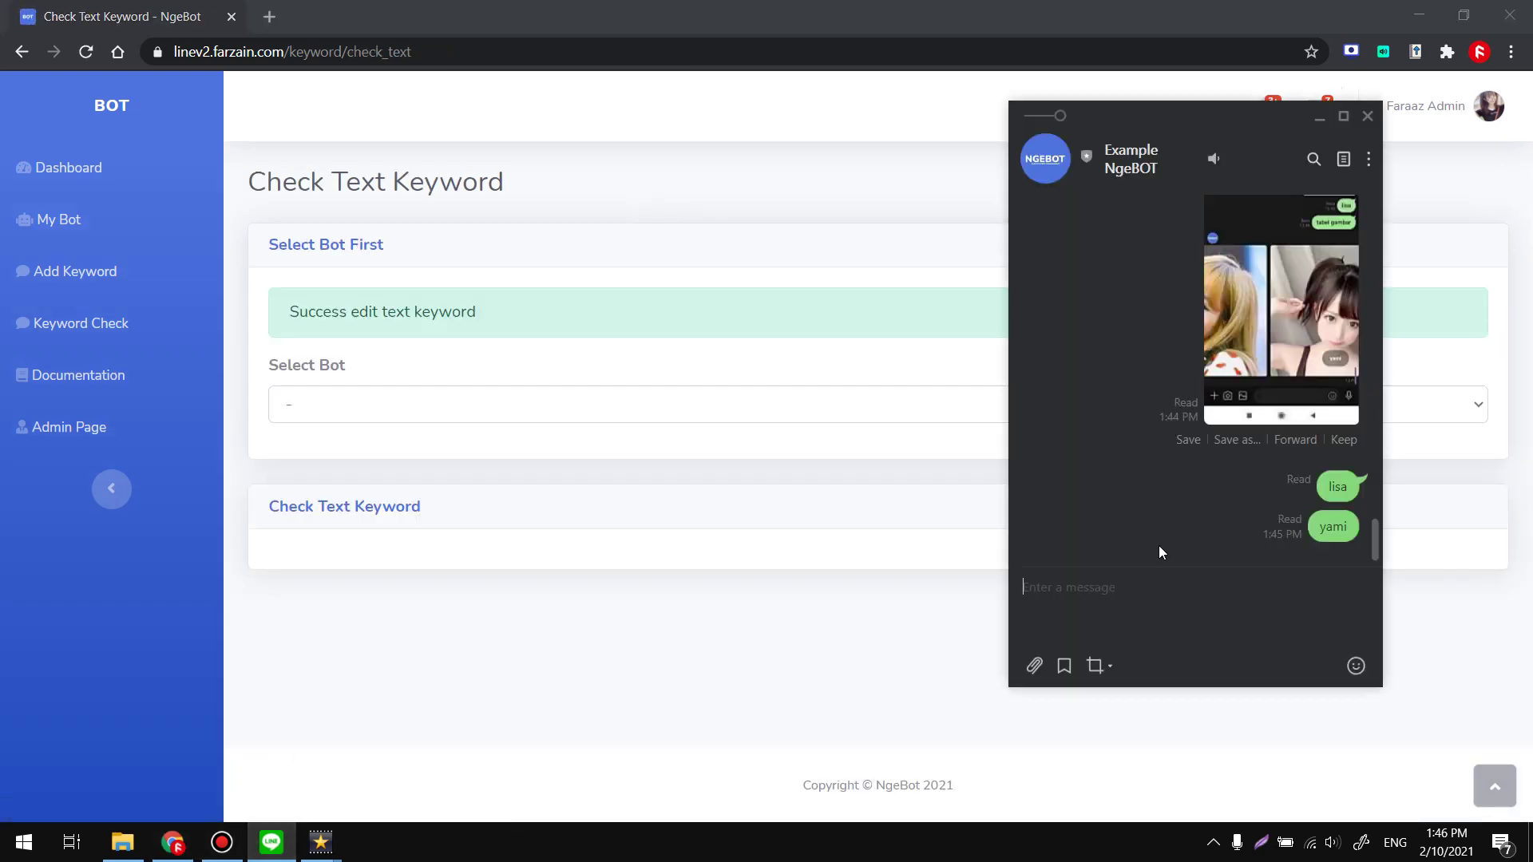
type("hai")
key("Return")
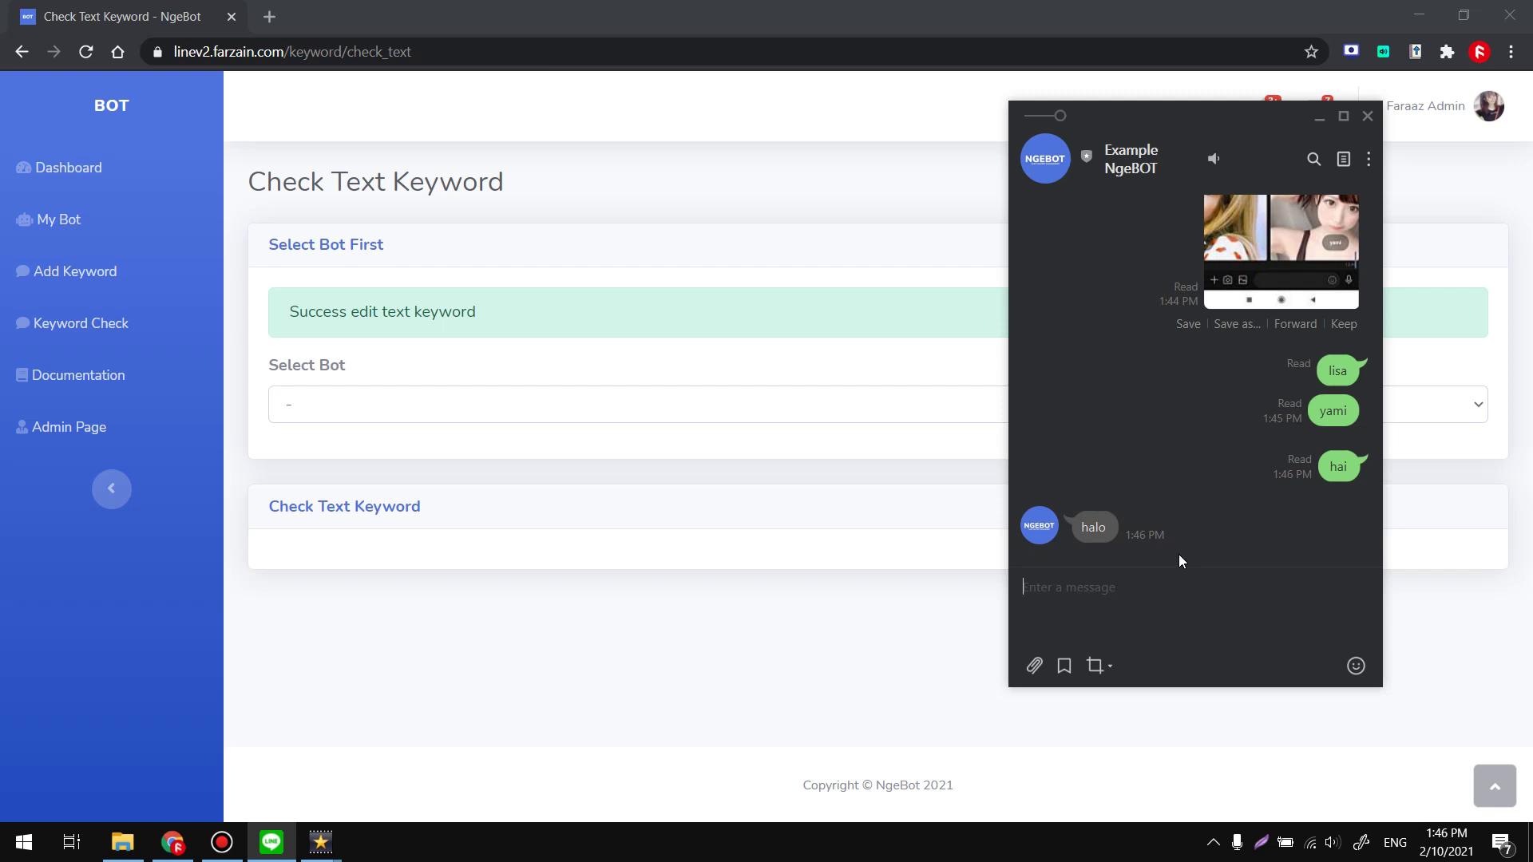
- Send "haii" to the Example NgeBOT chat to test a spelling that differs from the saved keyword
type("hi")
key("BackSpace")
key("BackSpace")
type("haii")
key("Return")
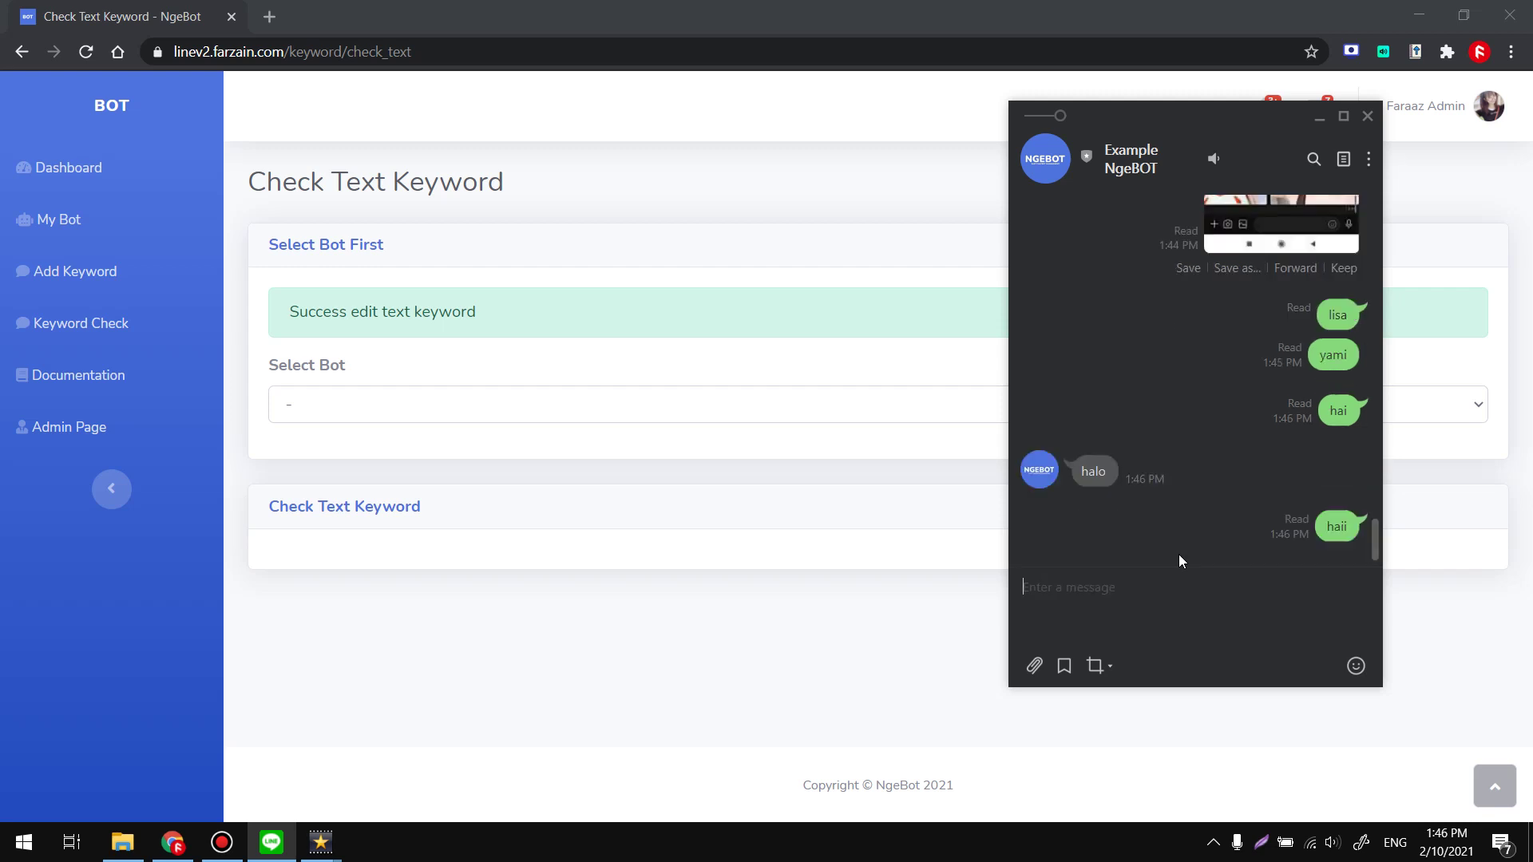
- Back in the browser, change Example NgeBOT's "hai" text keyword to "haii", submit it, and list the bot's text keywords again
left_click(407, 419)
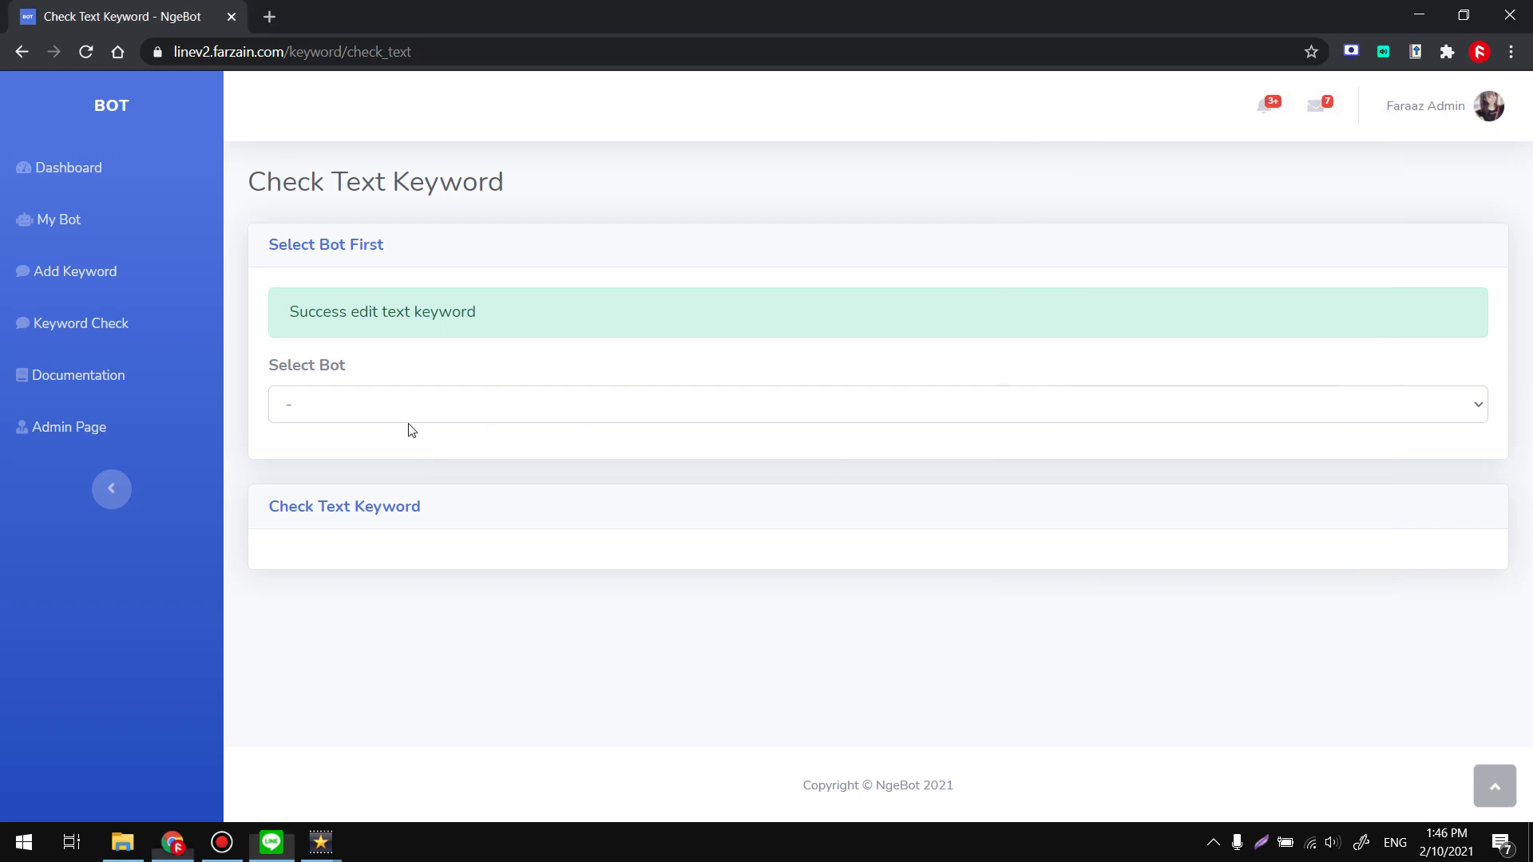
left_click(378, 477)
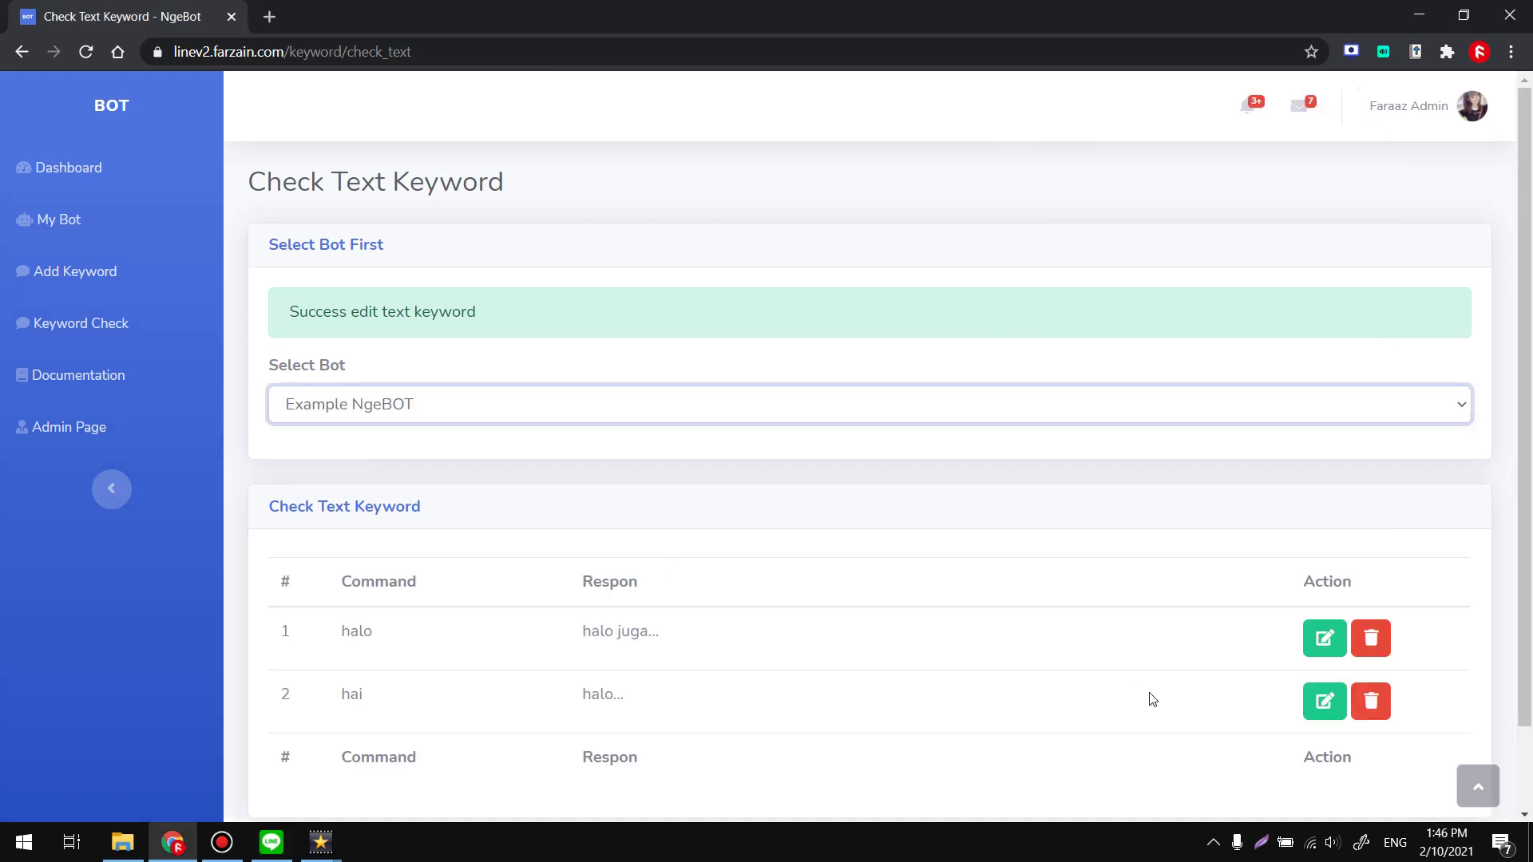
left_click(1326, 700)
left_click(758, 432)
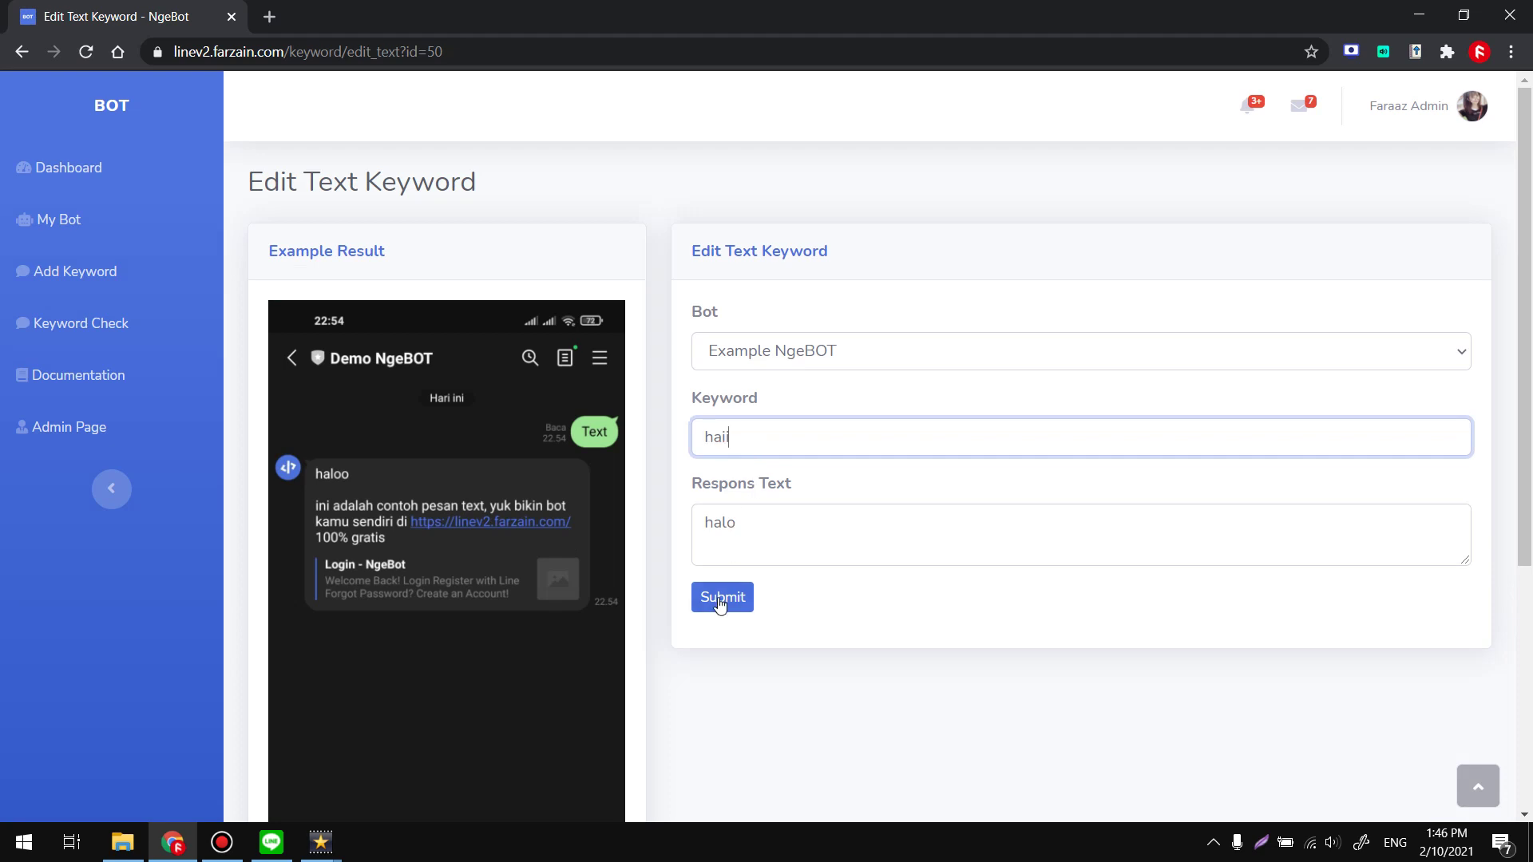
left_click(715, 601)
left_click(410, 415)
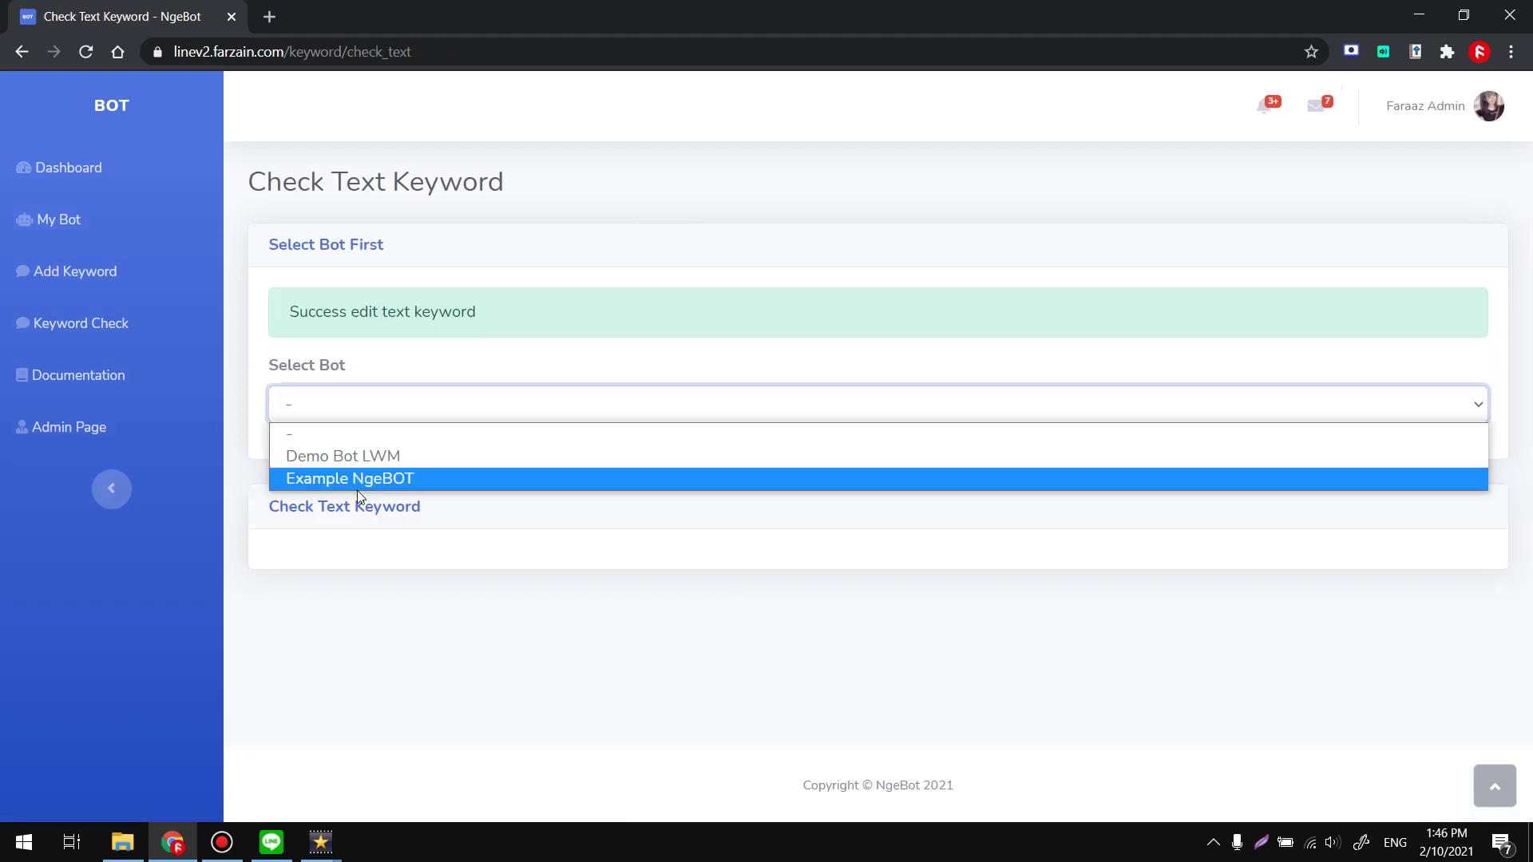
left_click(357, 482)
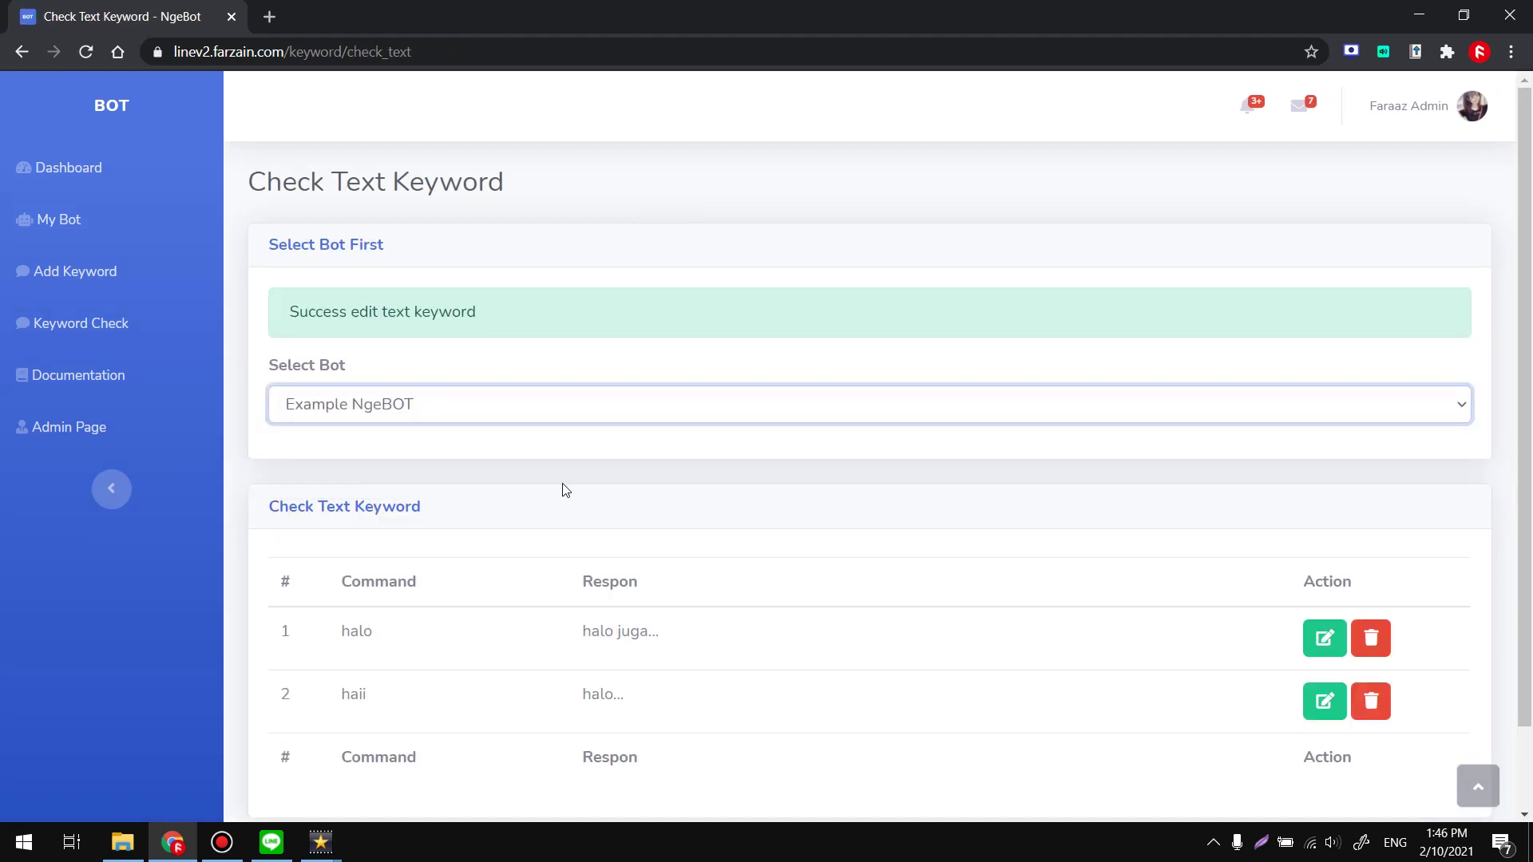
- Switch to LINE, send "haii" to Example NgeBOT, and compare it with the earlier "haii" message
key("alt+Tab")
type("haii")
key("Return")
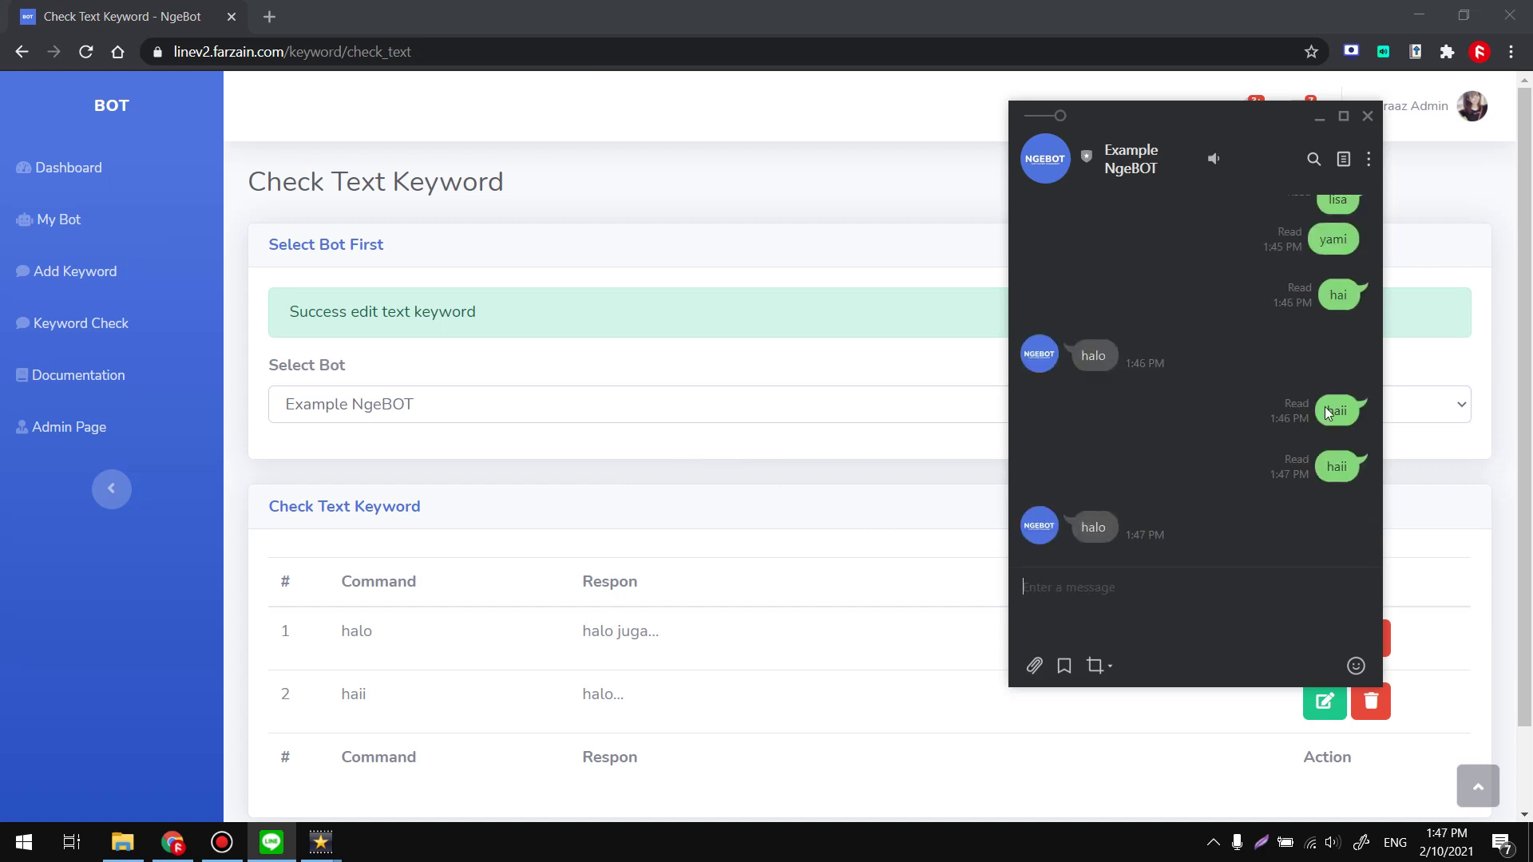
left_click_drag(1329, 417, 1355, 411)
double_click(1338, 464)
left_click(1348, 496)
- In the browser's keyword check page, open Example NgeBOT's "twice" video keyword for editing and review its form fields
left_click(119, 323)
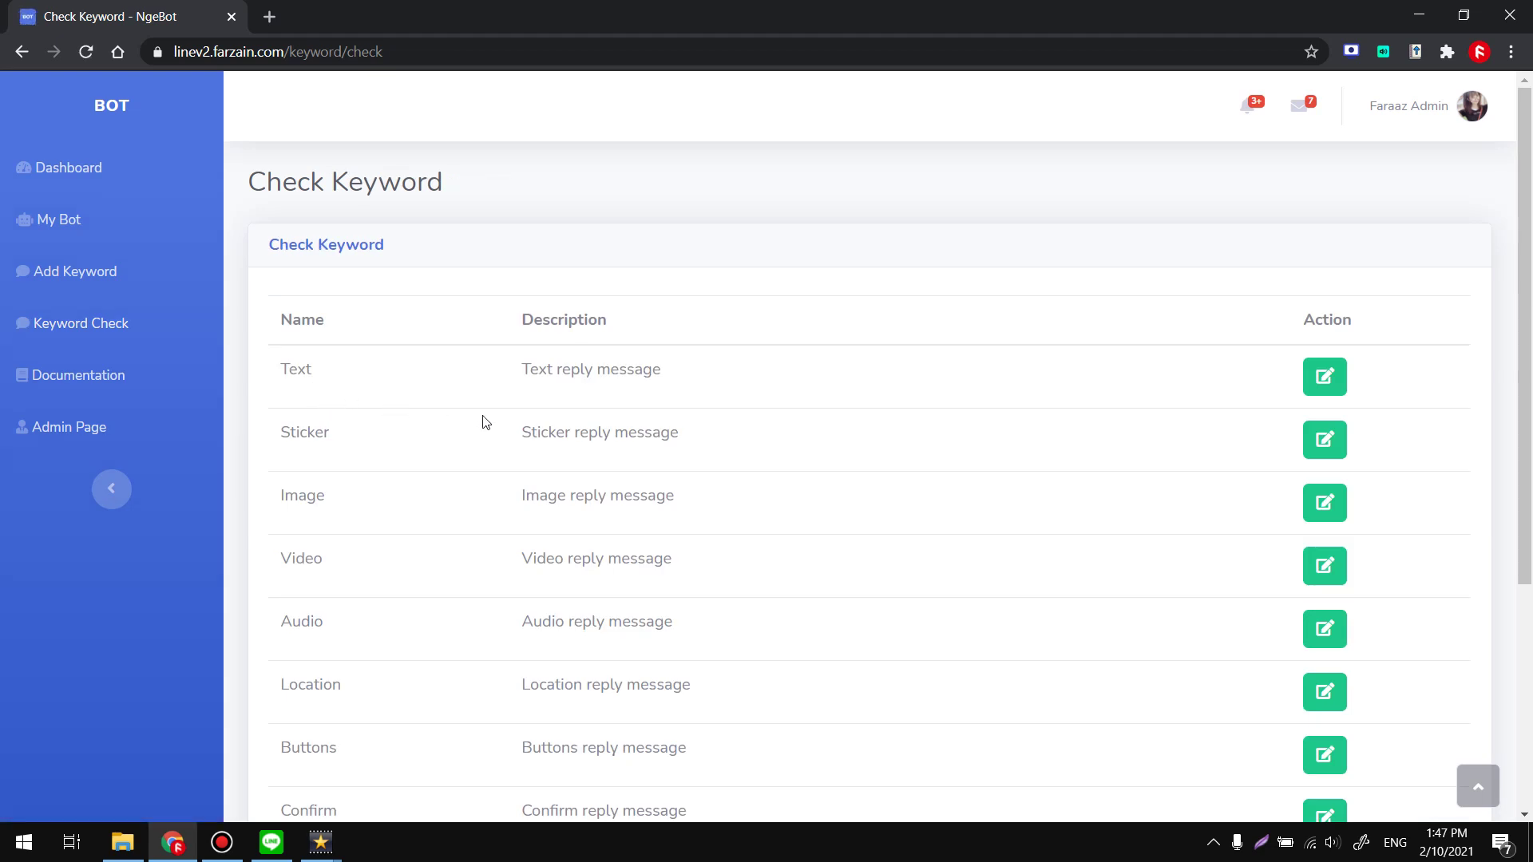
scroll(623, 489, "down", 1)
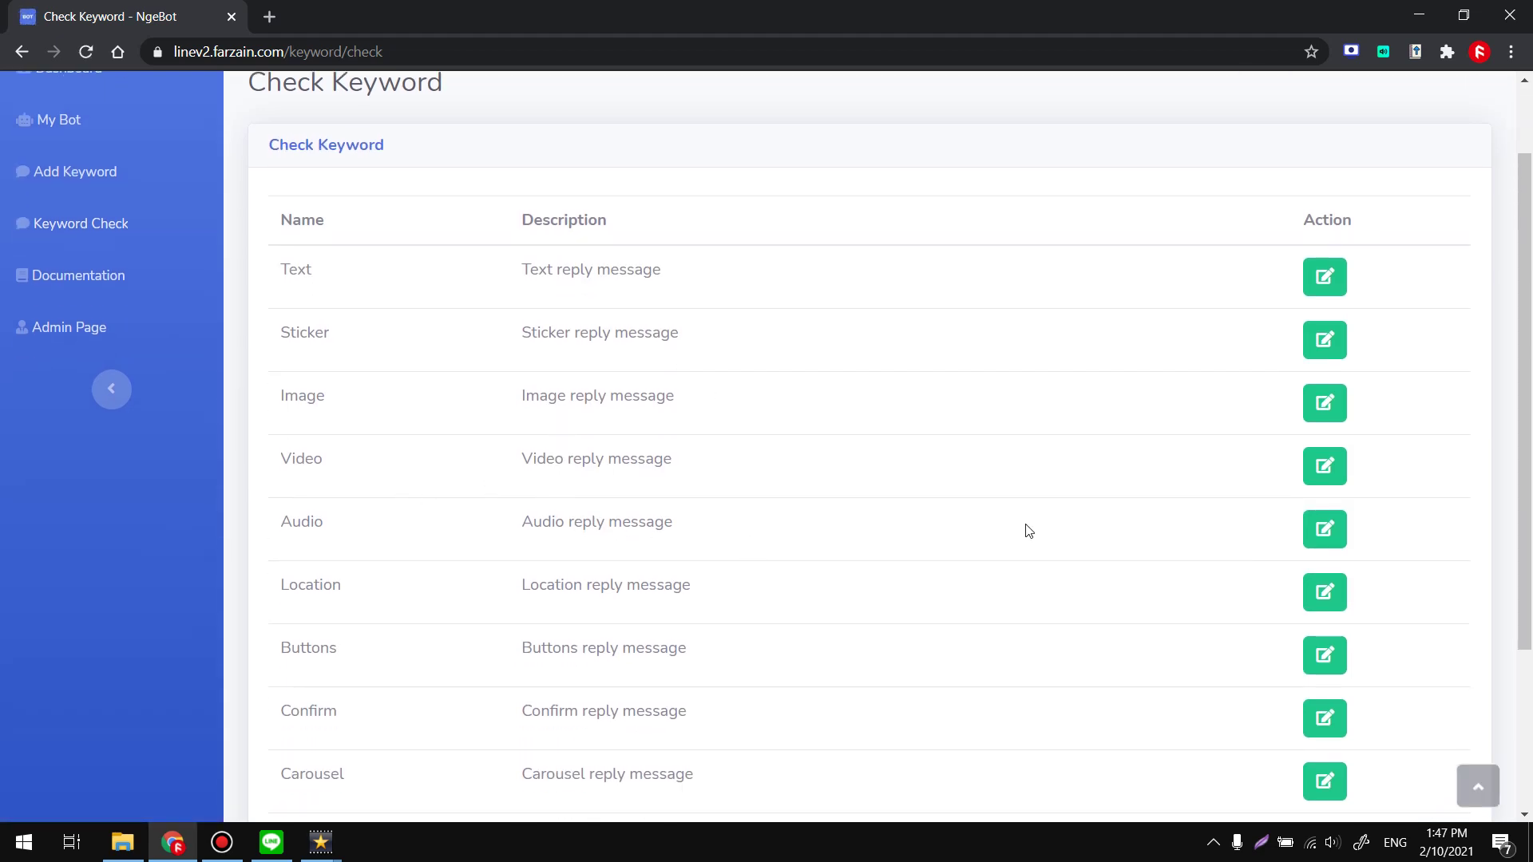
left_click(1325, 466)
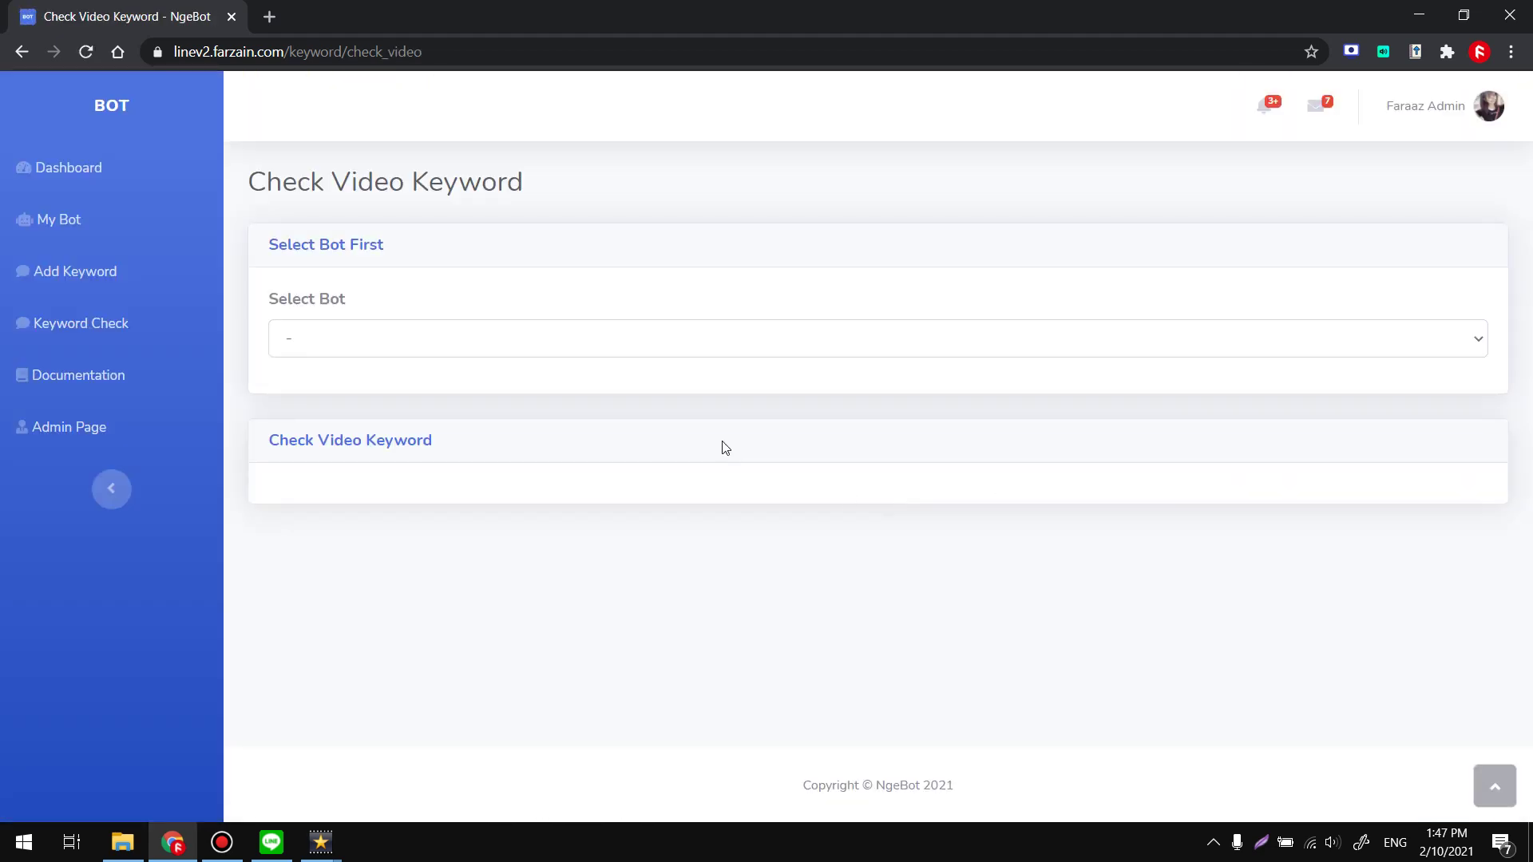
left_click(427, 339)
left_click(348, 413)
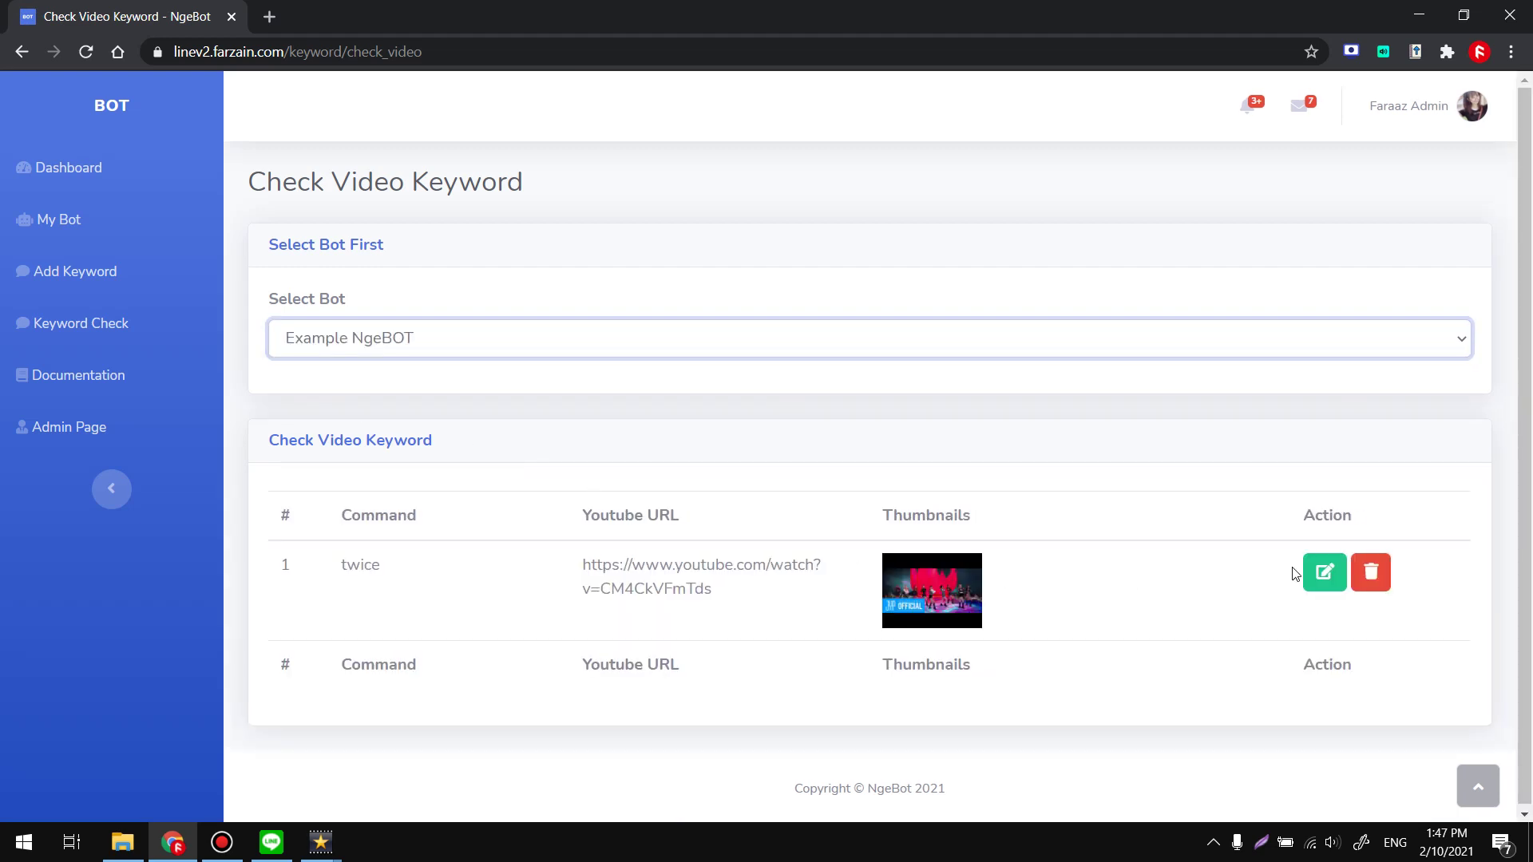
left_click(1323, 573)
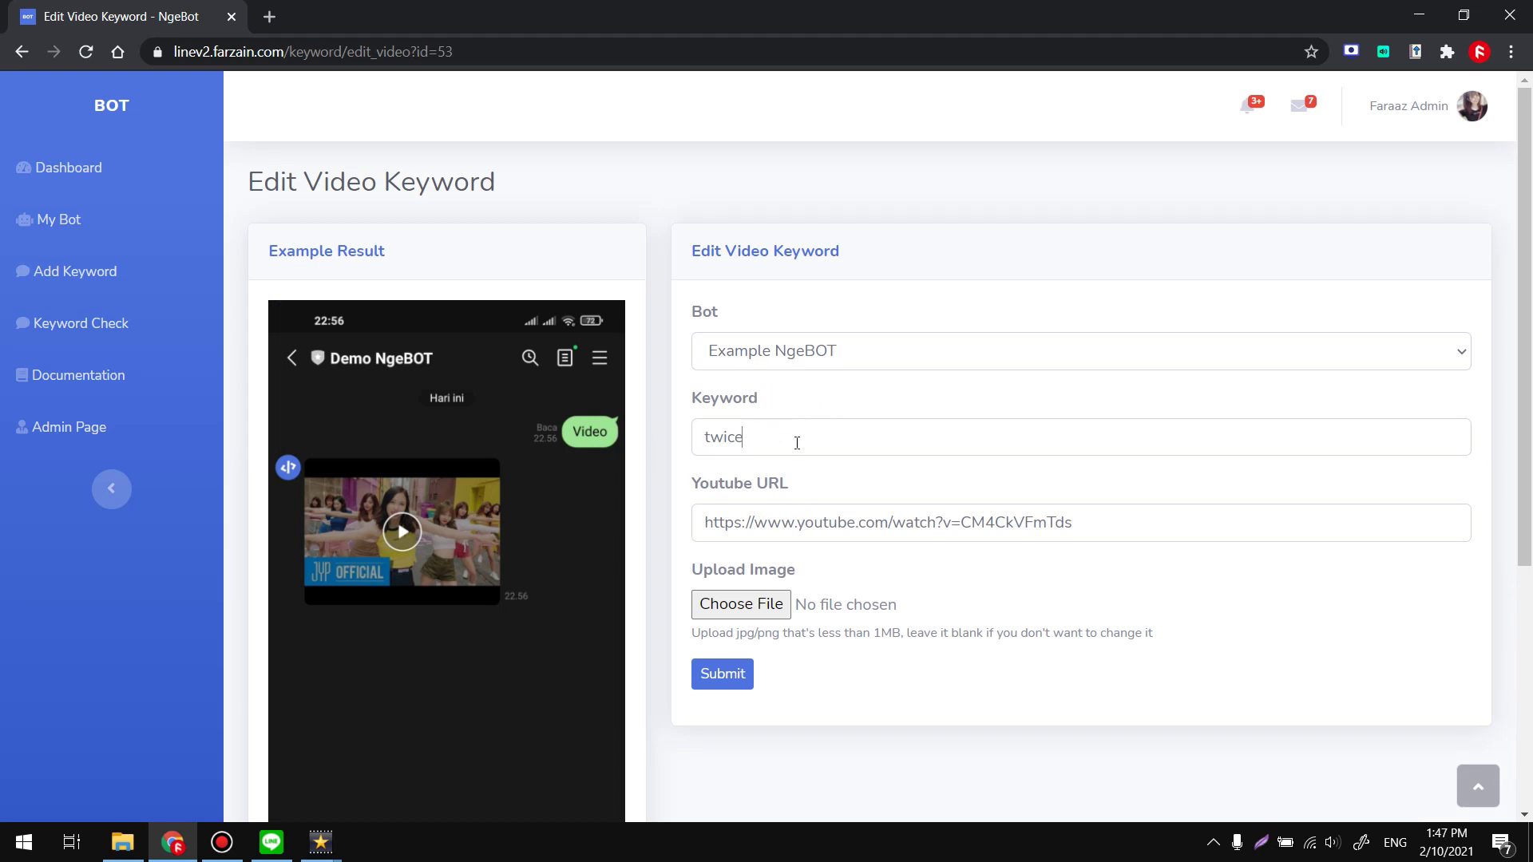
key("ctrl+a")
left_click(1013, 520)
left_click_drag(1013, 519, 688, 551)
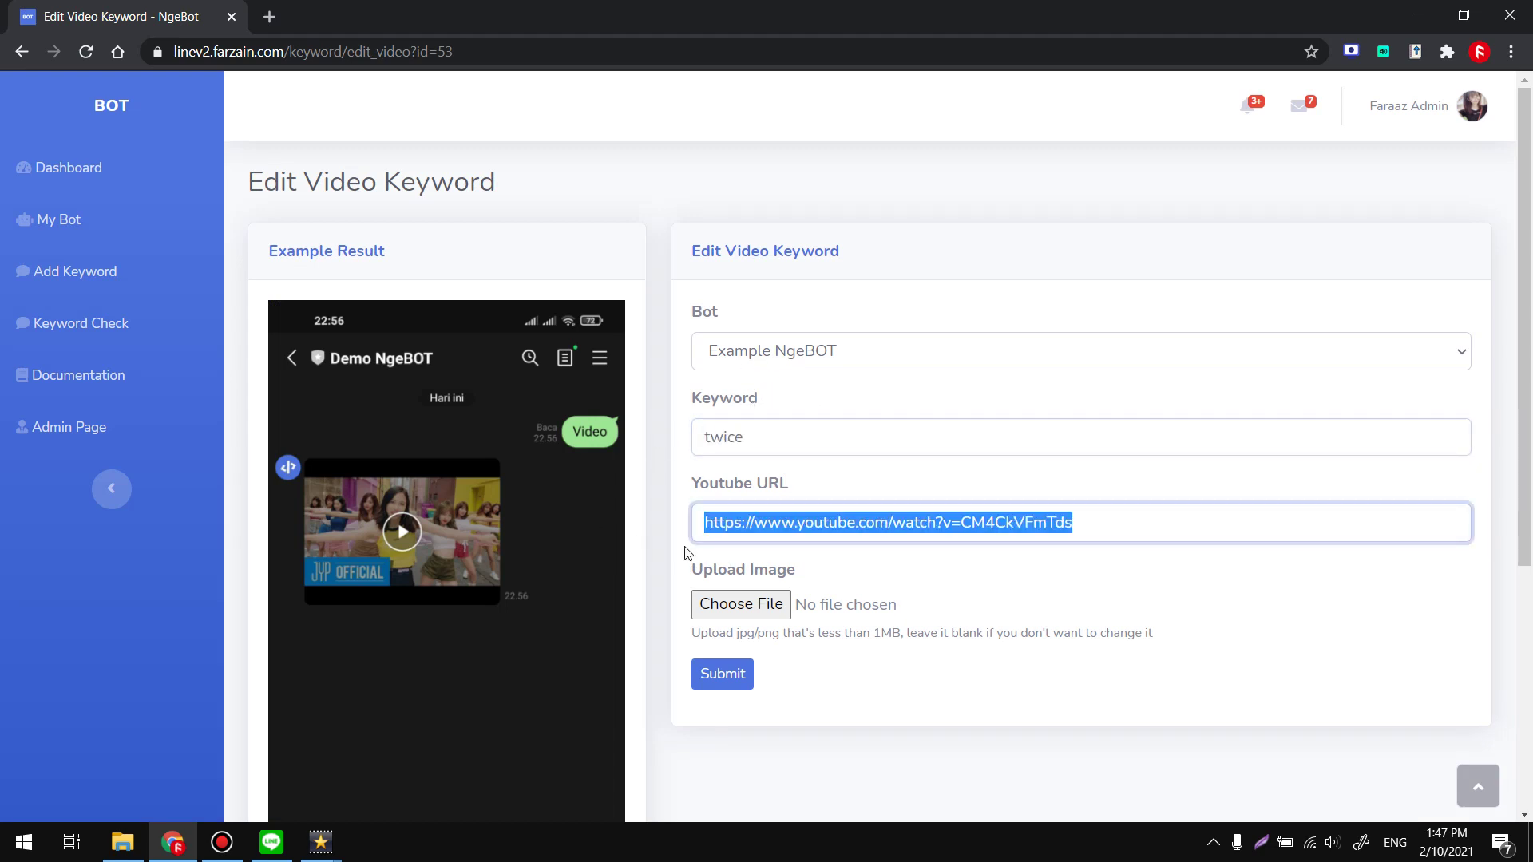
left_click(736, 568)
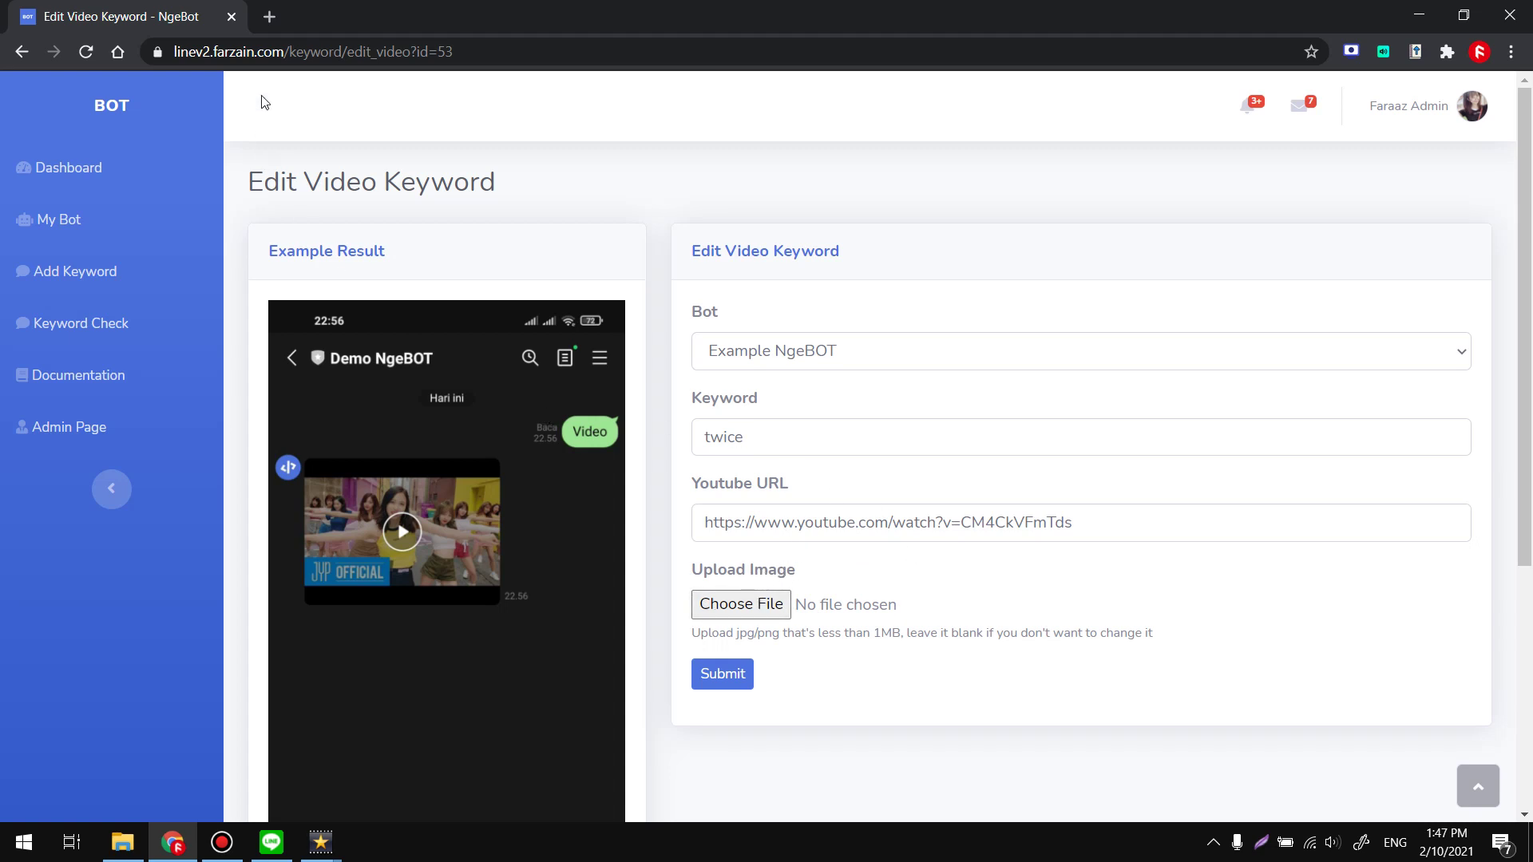
- Open YouTube in a new browser tab and search for "twice"
left_click(269, 16)
type("you")
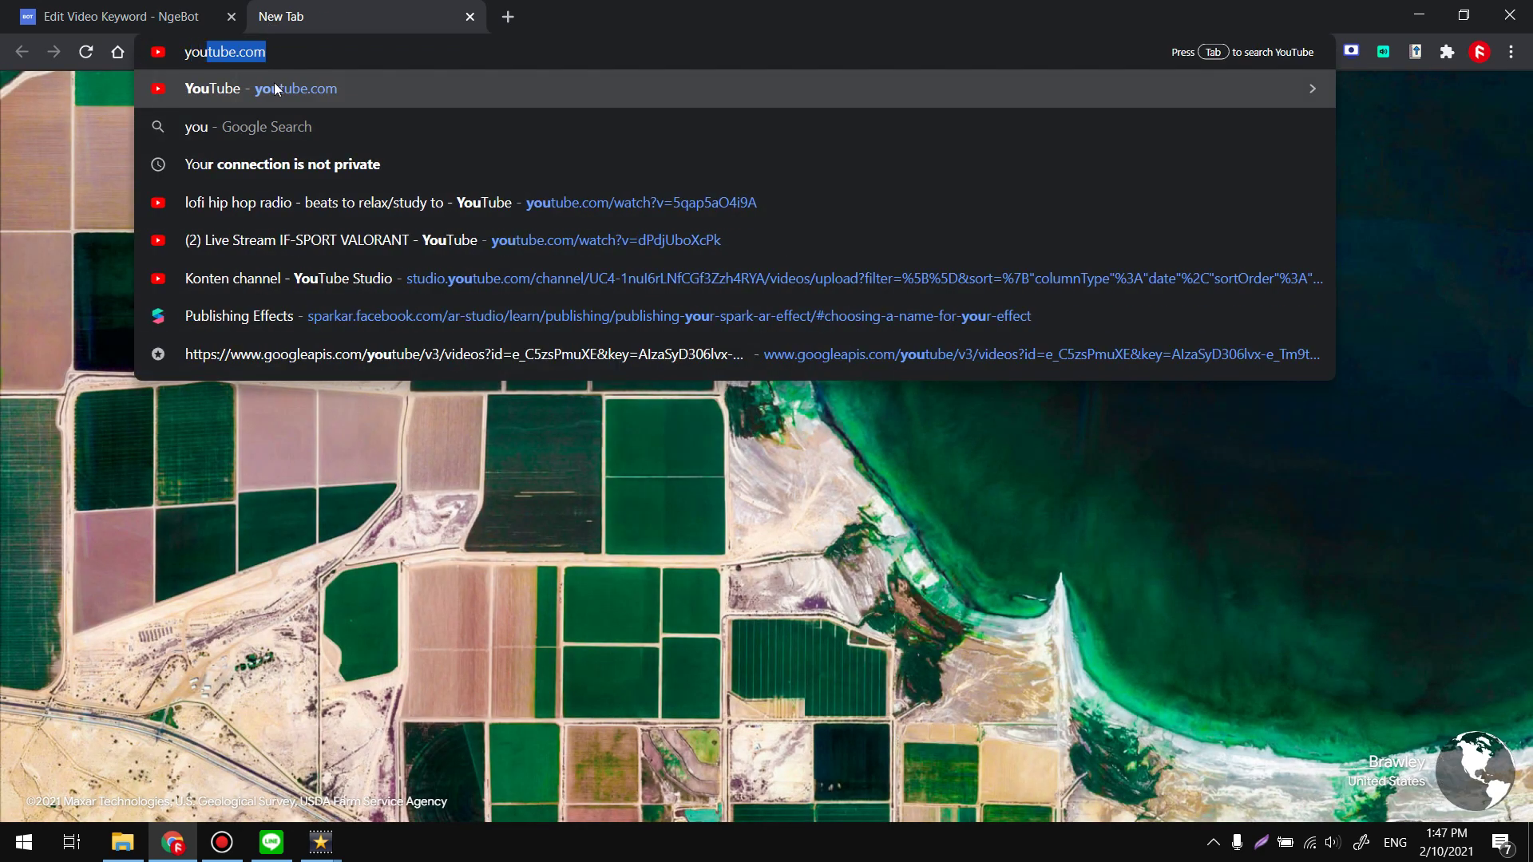
left_click(274, 86)
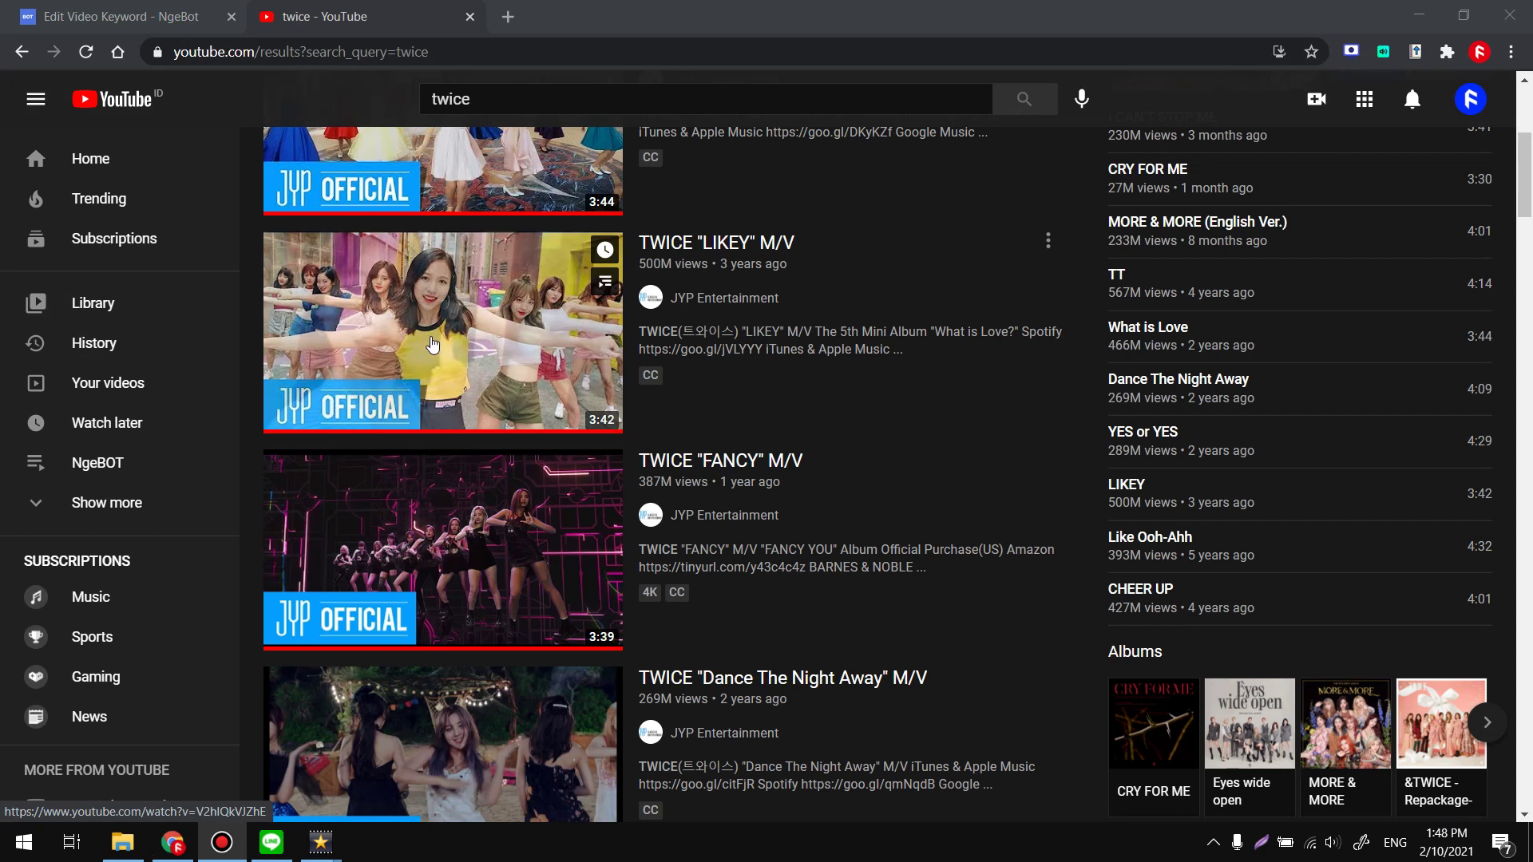
- Copy the link of TWICE "LIKEY" M/V, submit it as the "twice" video keyword's new Youtube URL, and recheck the edit form
right_click(444, 302)
left_click(543, 463)
key("ctrl+Tab")
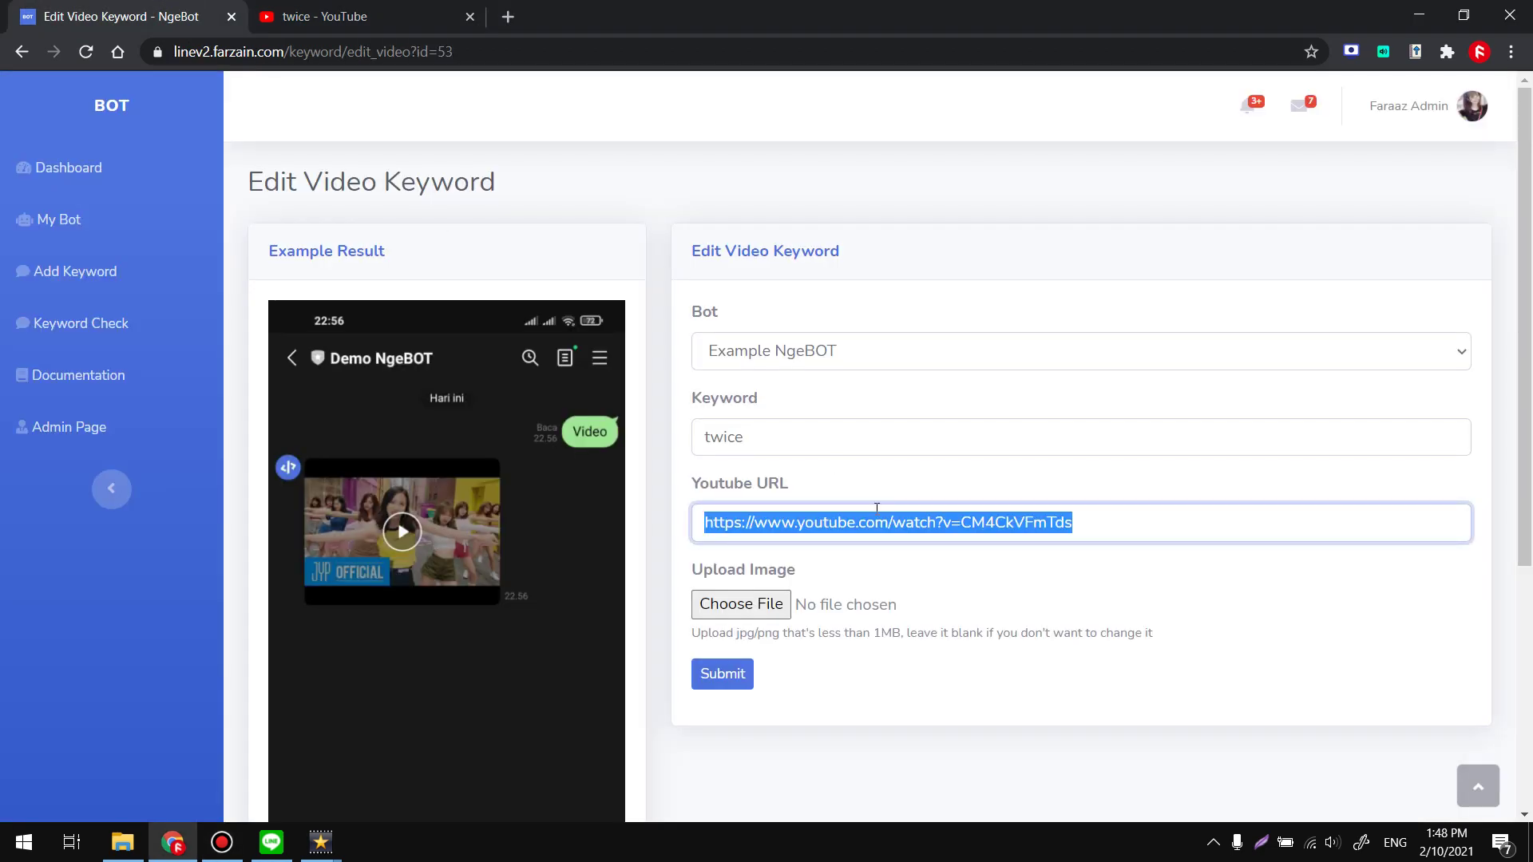
type("https://www.youtube.com/watch?v=V2hlQkVJZhE")
left_click(728, 680)
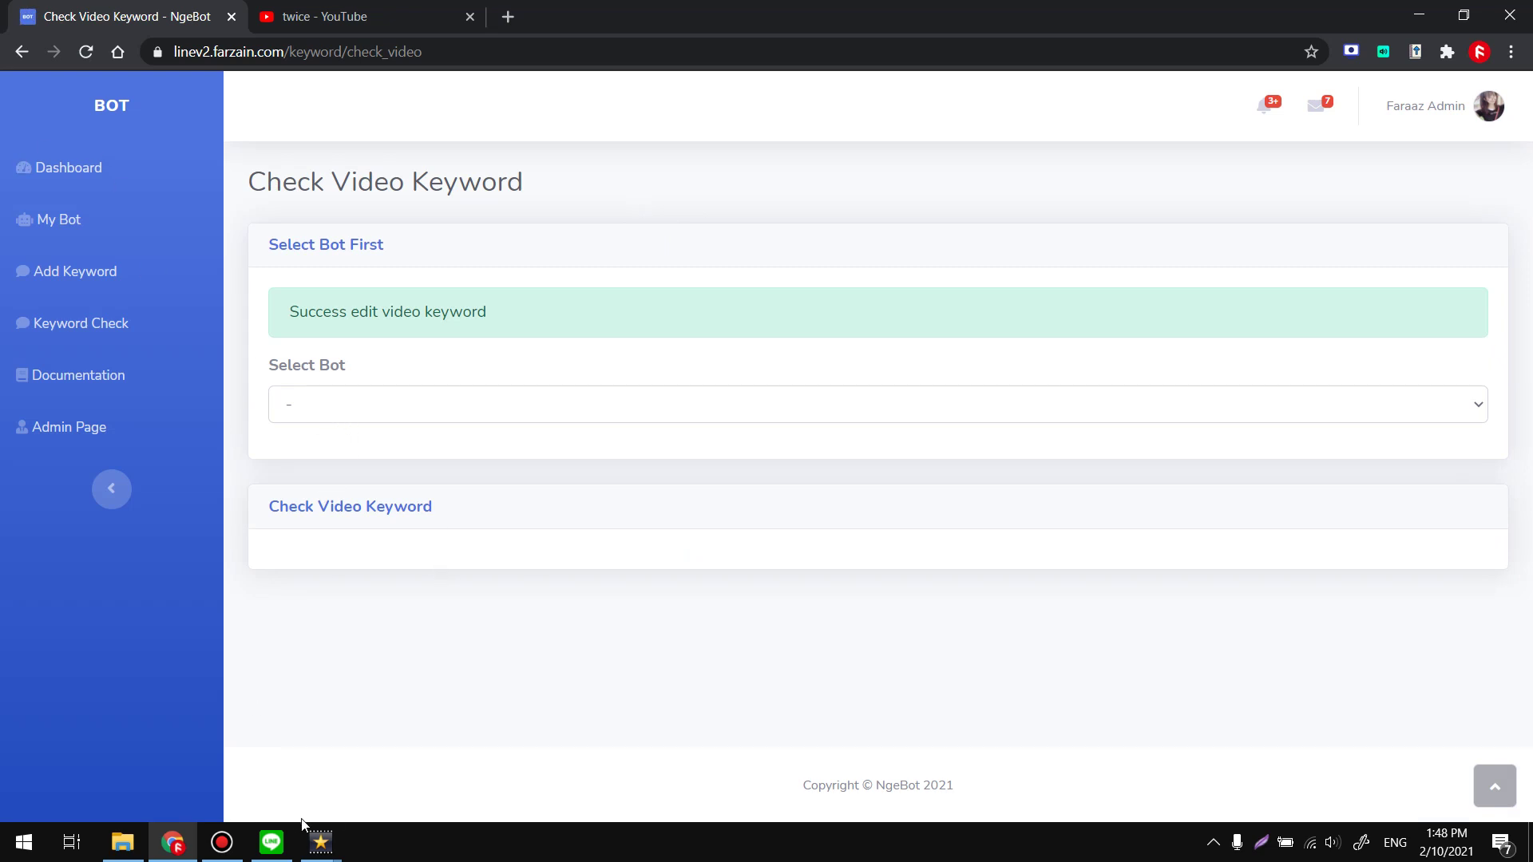
mouse_move(289, 851)
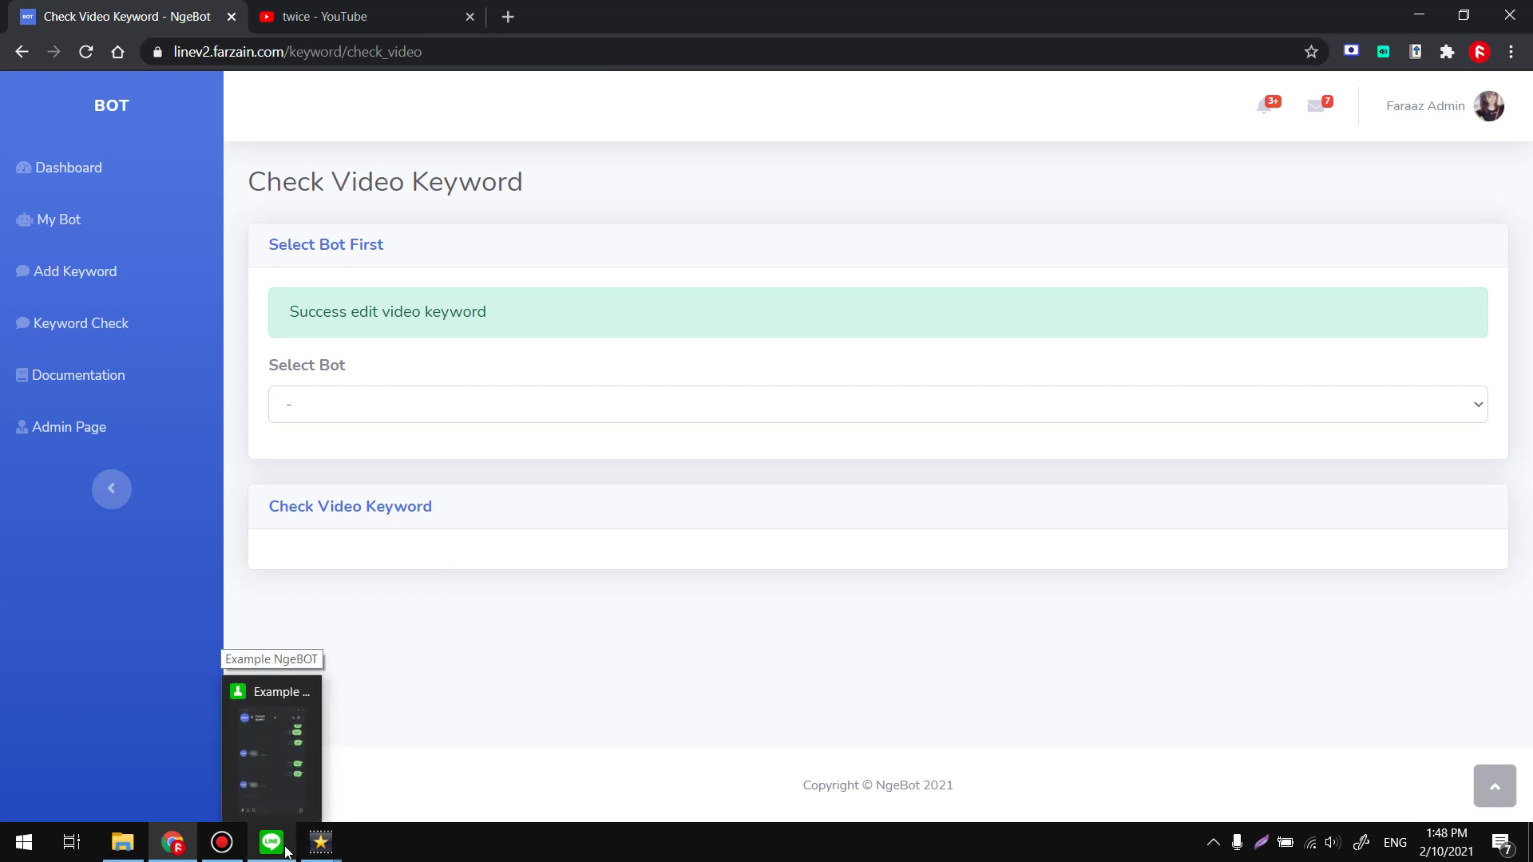
left_click(24, 52)
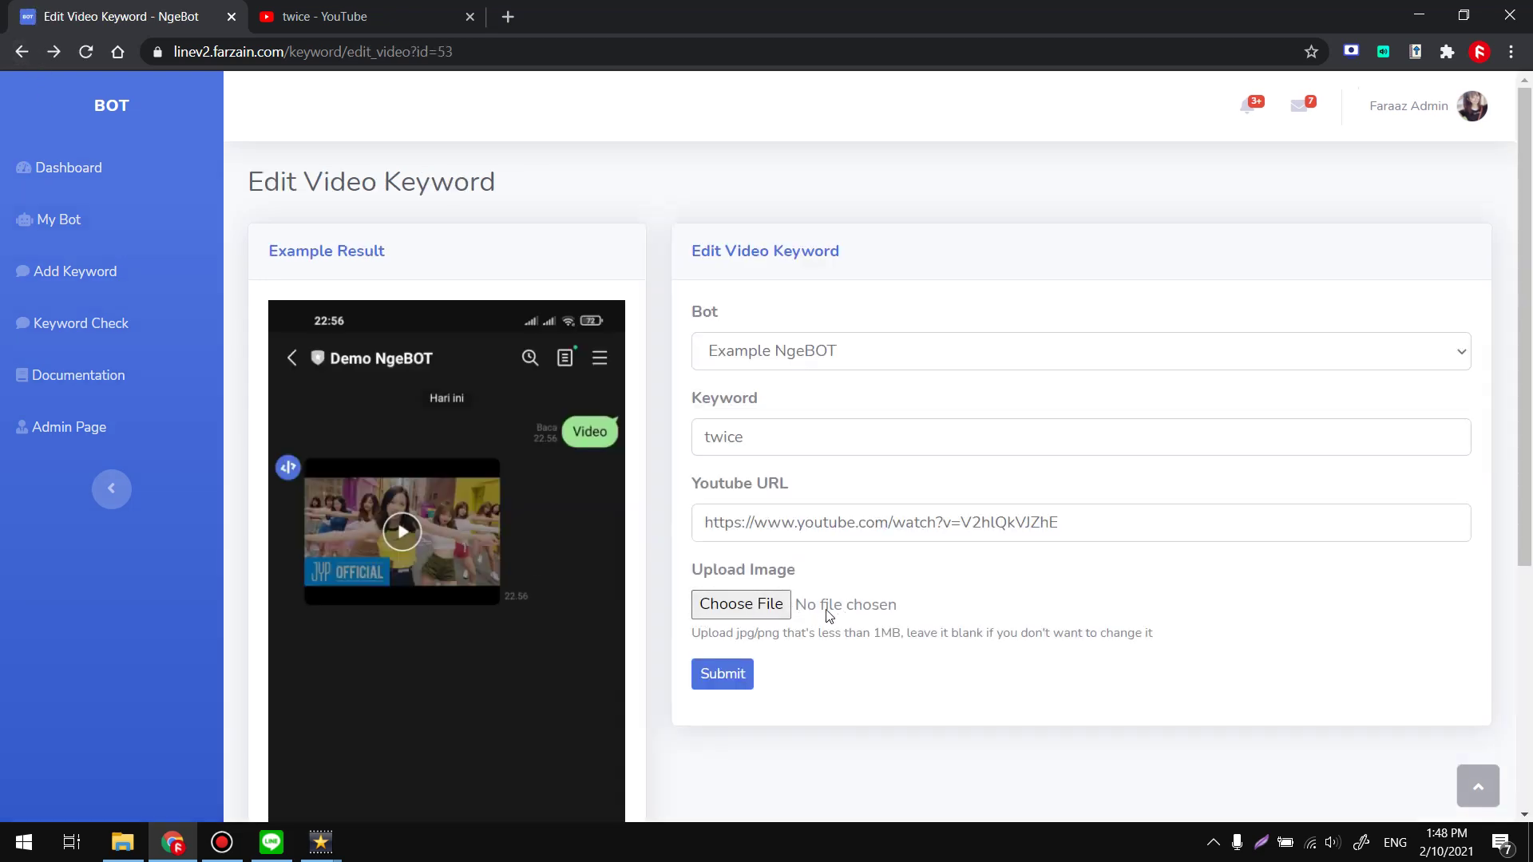
left_click(52, 52)
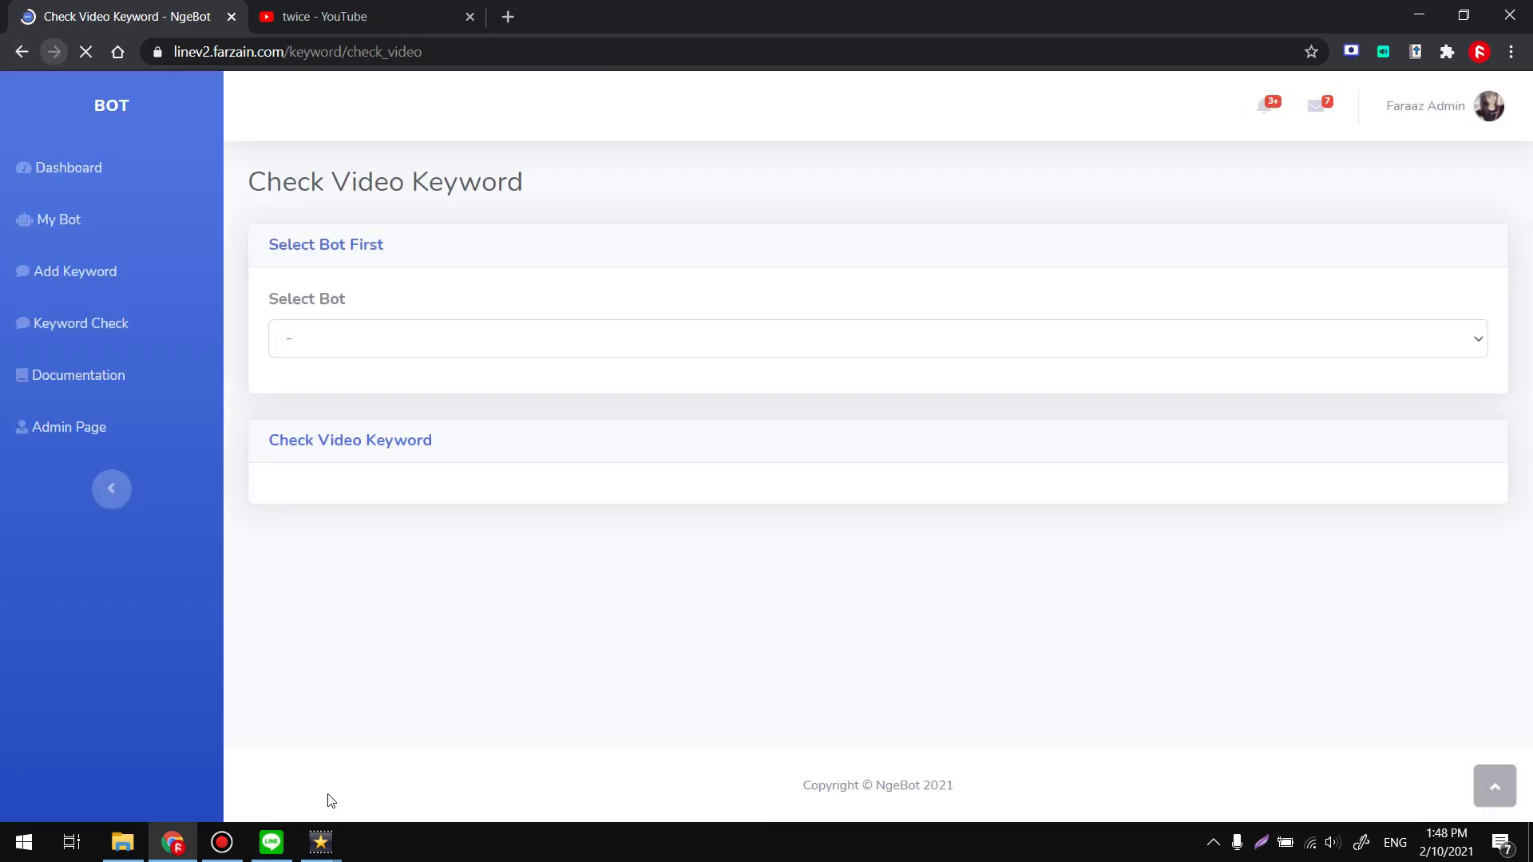
- Switch to LINE, send "twice" to Example NgeBOT, and compare the video reply's thumbnail with the earlier "twice" reply
left_click(271, 842)
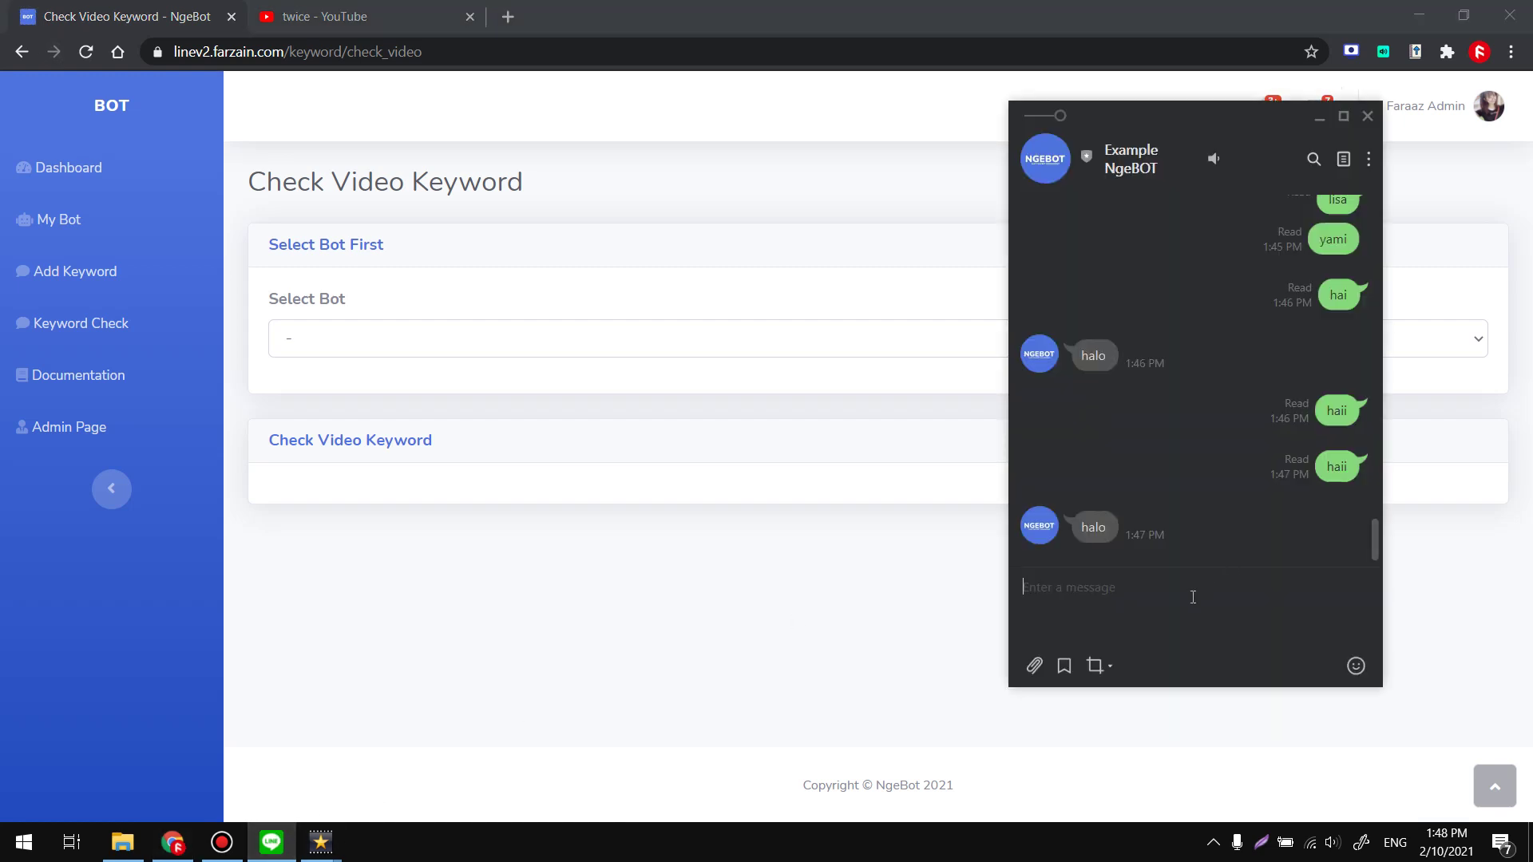
type("twice")
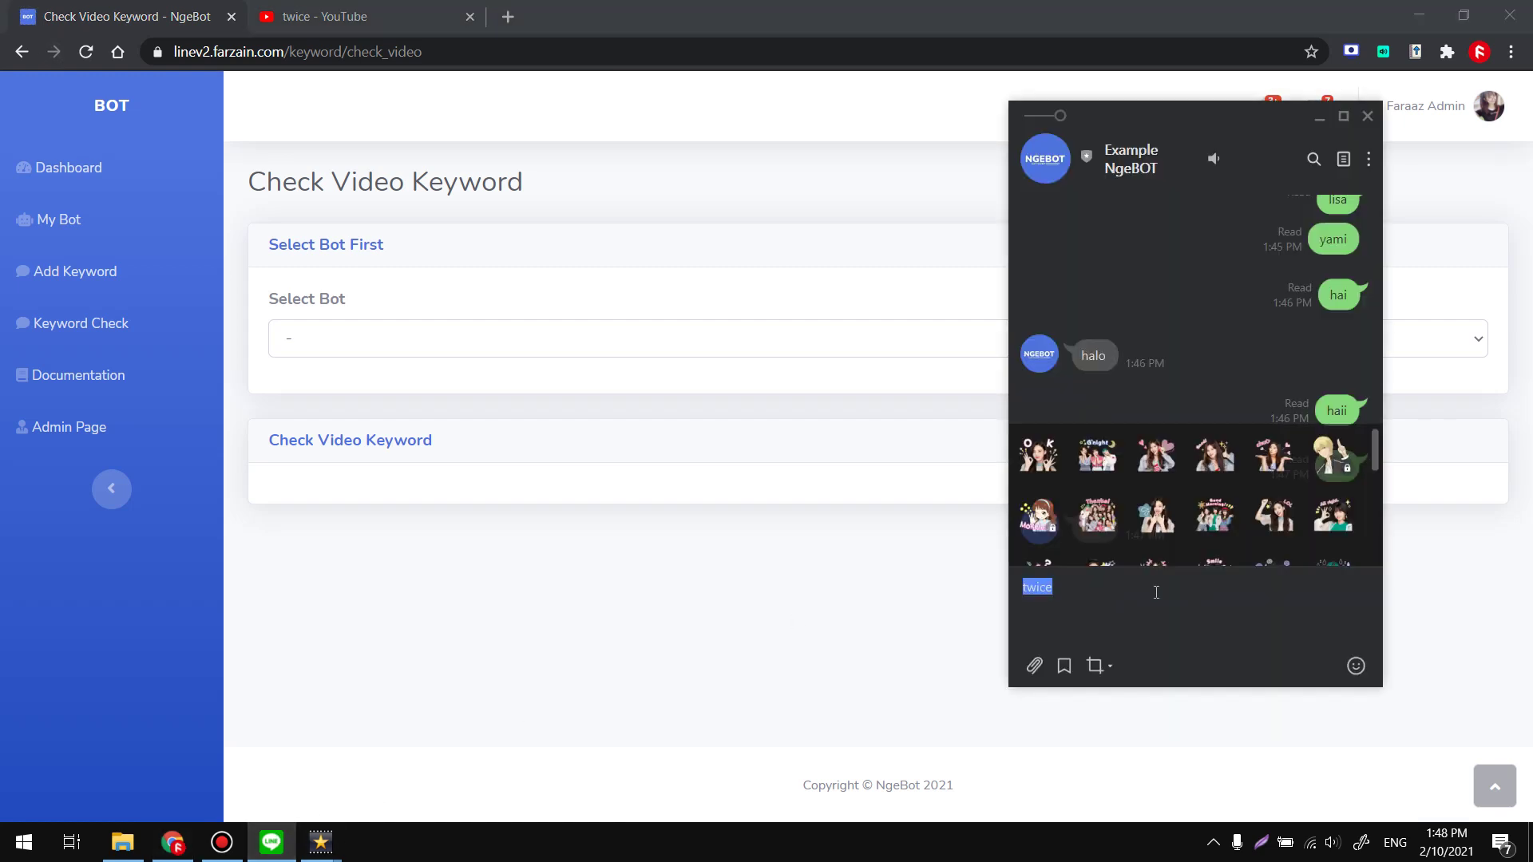
key("Return")
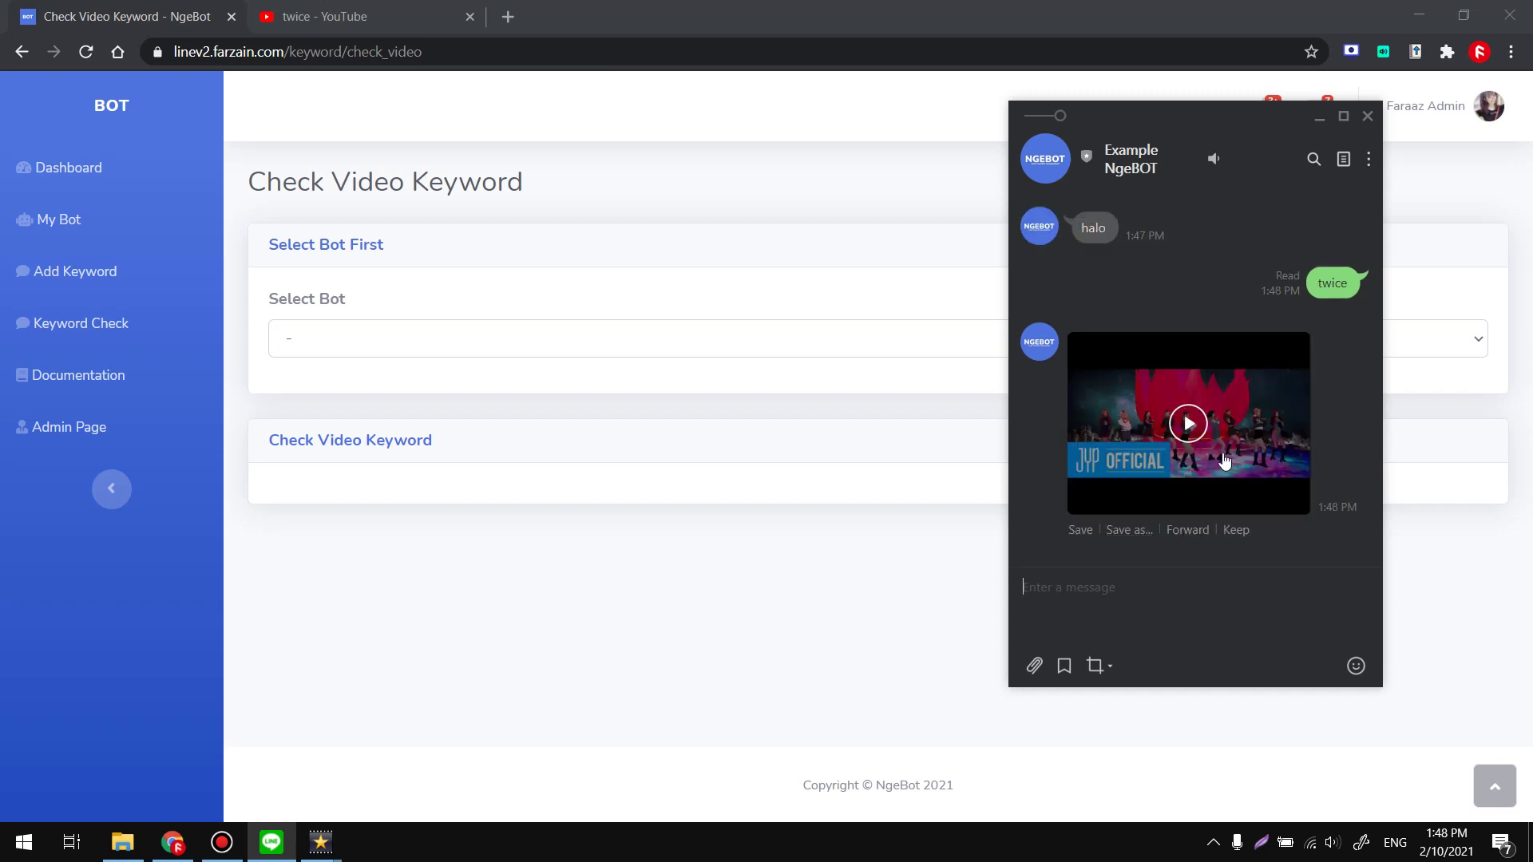
scroll(1210, 460, "up", 10)
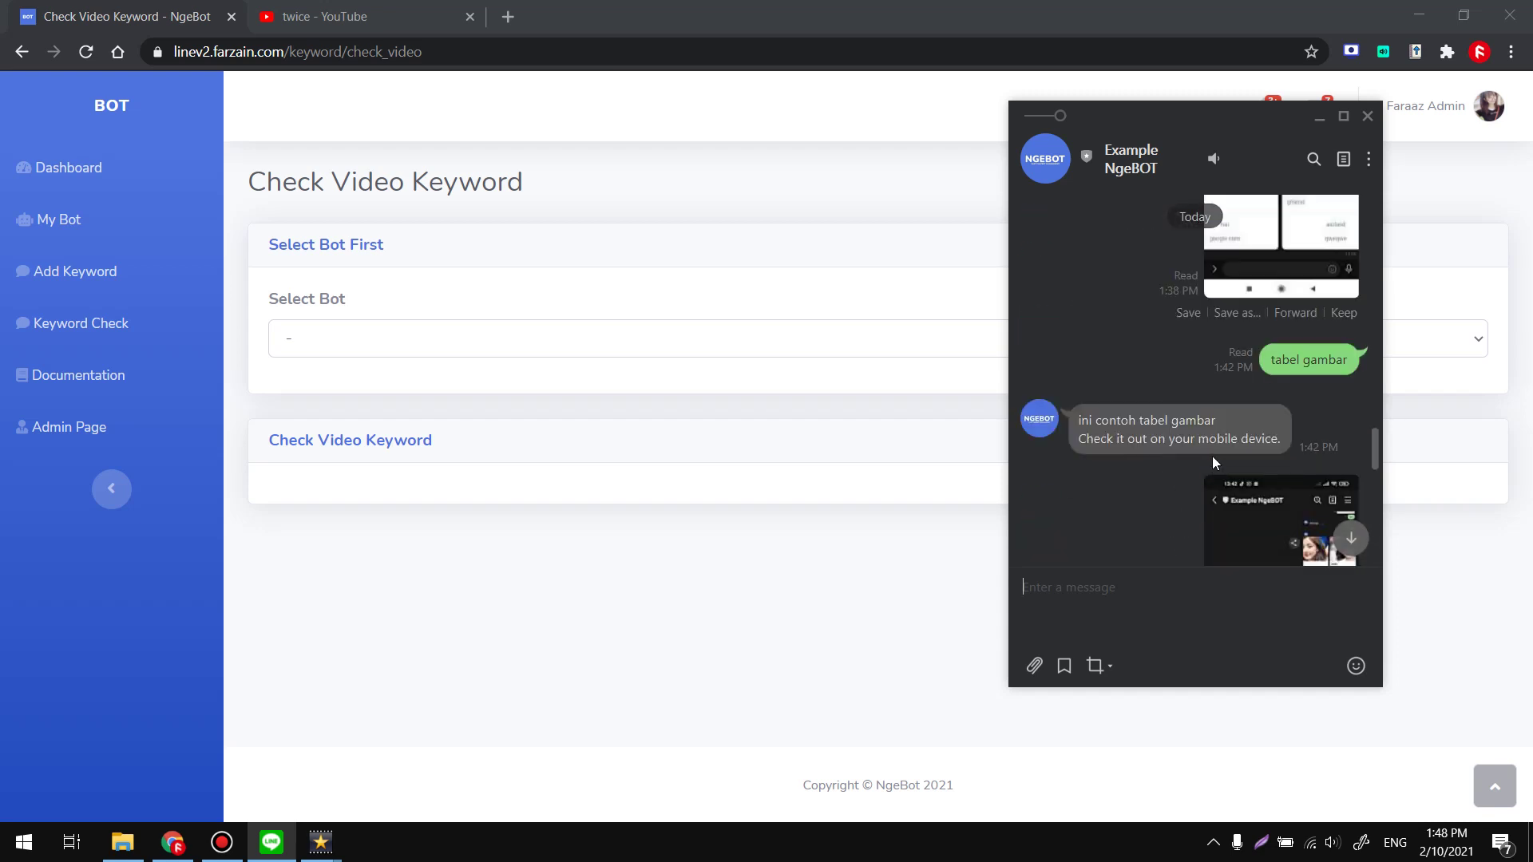
scroll(1212, 457, "up", 10)
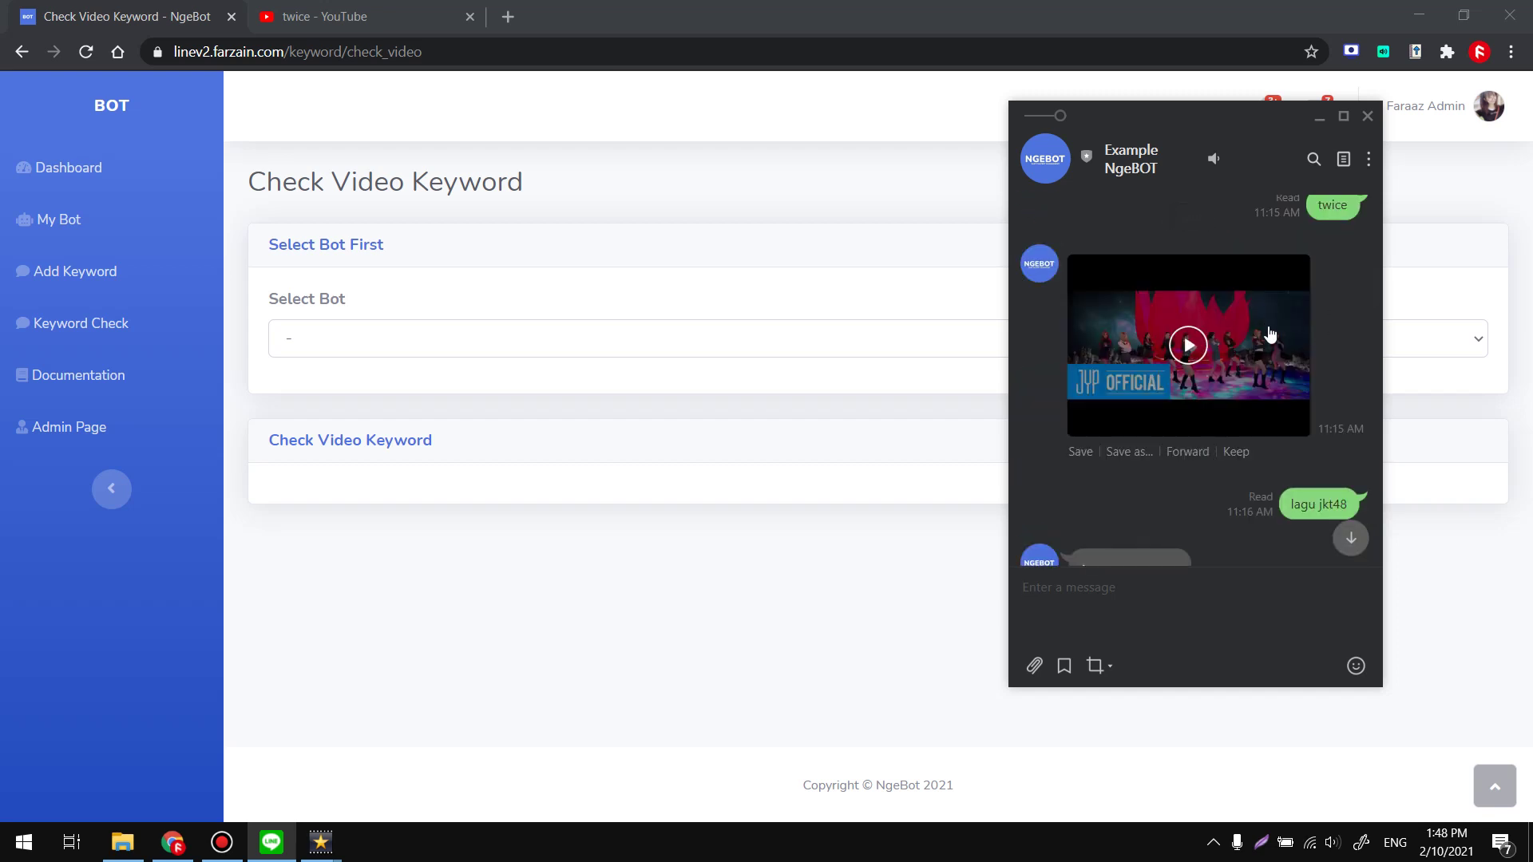
scroll(1249, 387, "down", 5)
scroll(1250, 387, "down", 15)
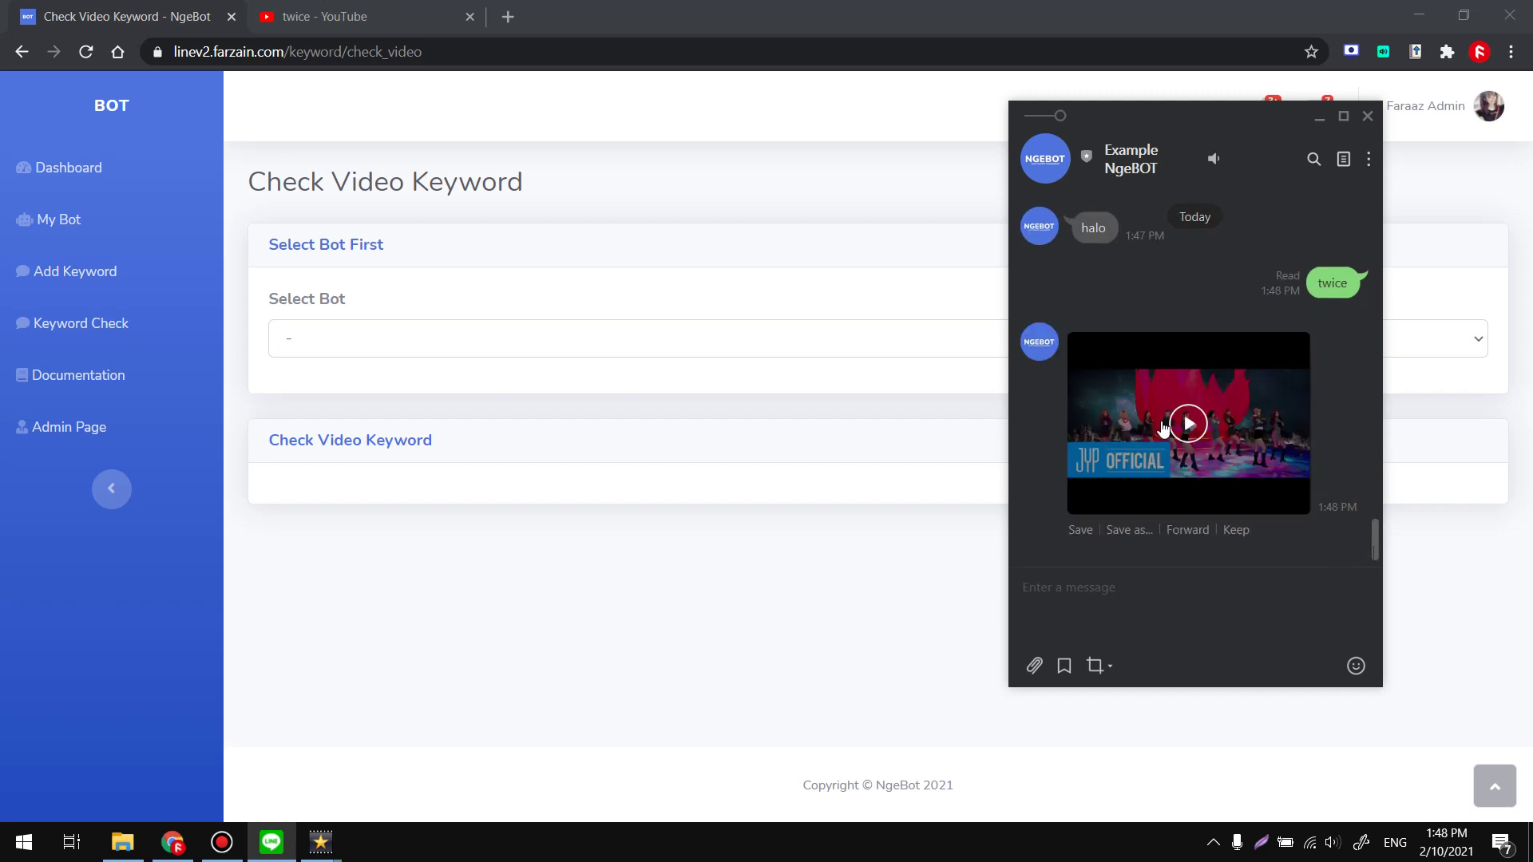
- Back in the browser, list Example NgeBOT's video keywords and open the "twice" keyword for editing
left_click(443, 346)
left_click(320, 413)
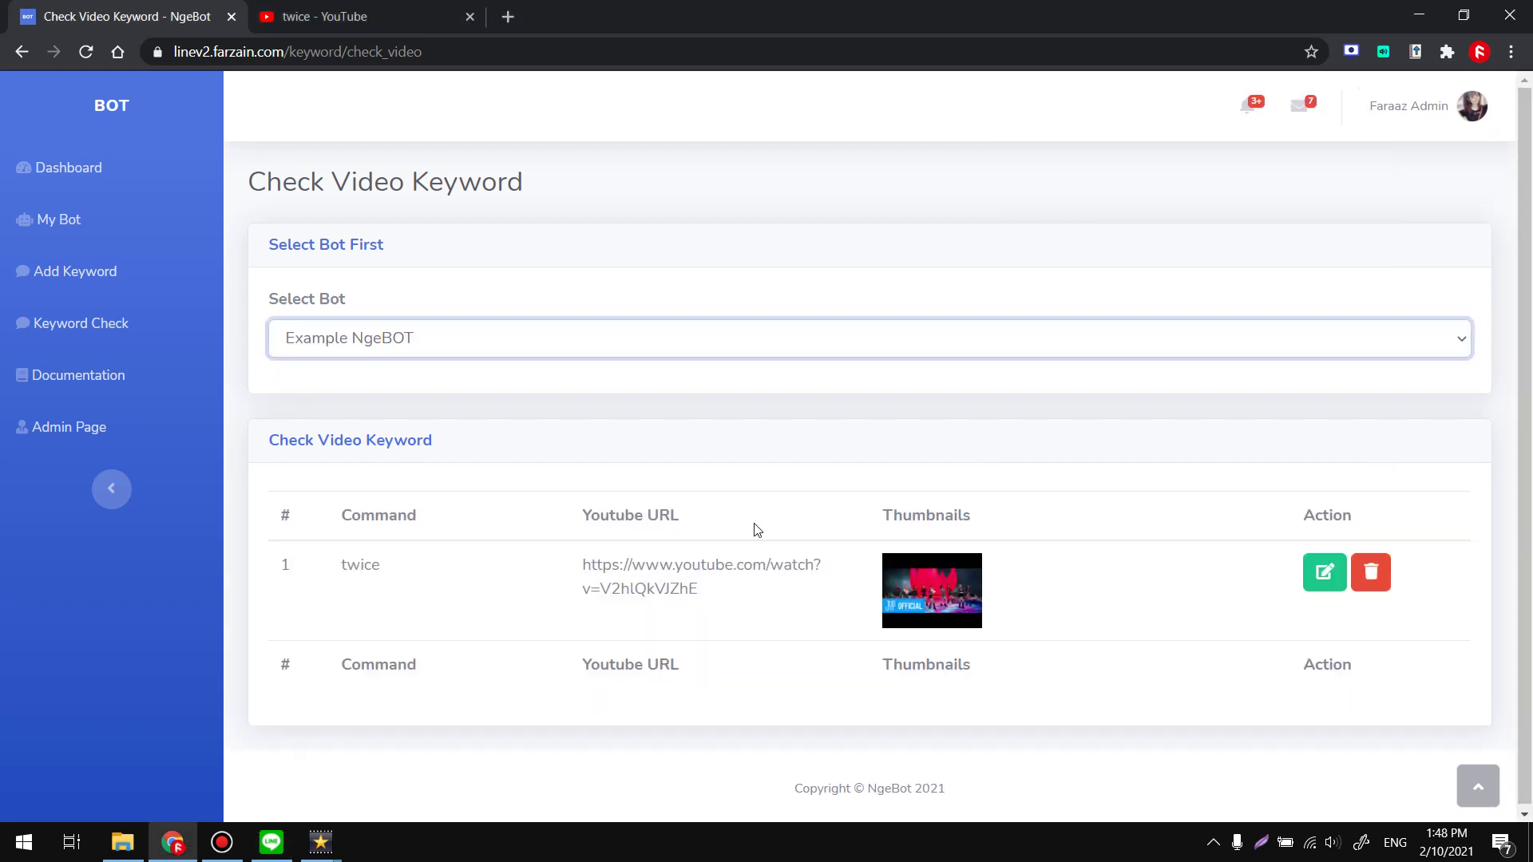
left_click(1326, 571)
scroll(724, 499, "down", 2)
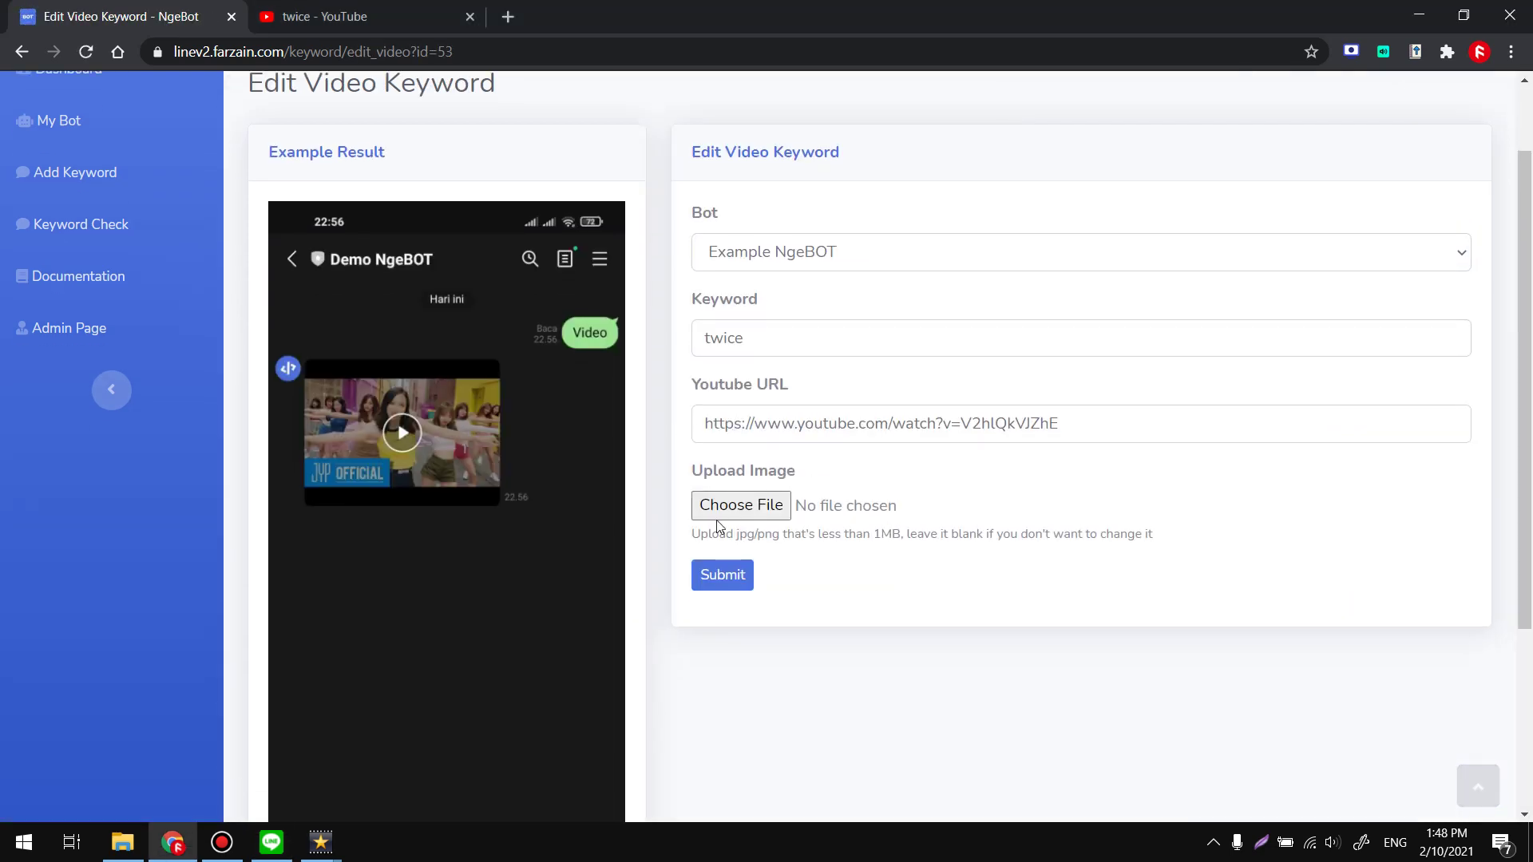
- Examine the form's Upload Image field and compare it with the video thumbnail in the LINE chat
left_click_drag(685, 477, 826, 476)
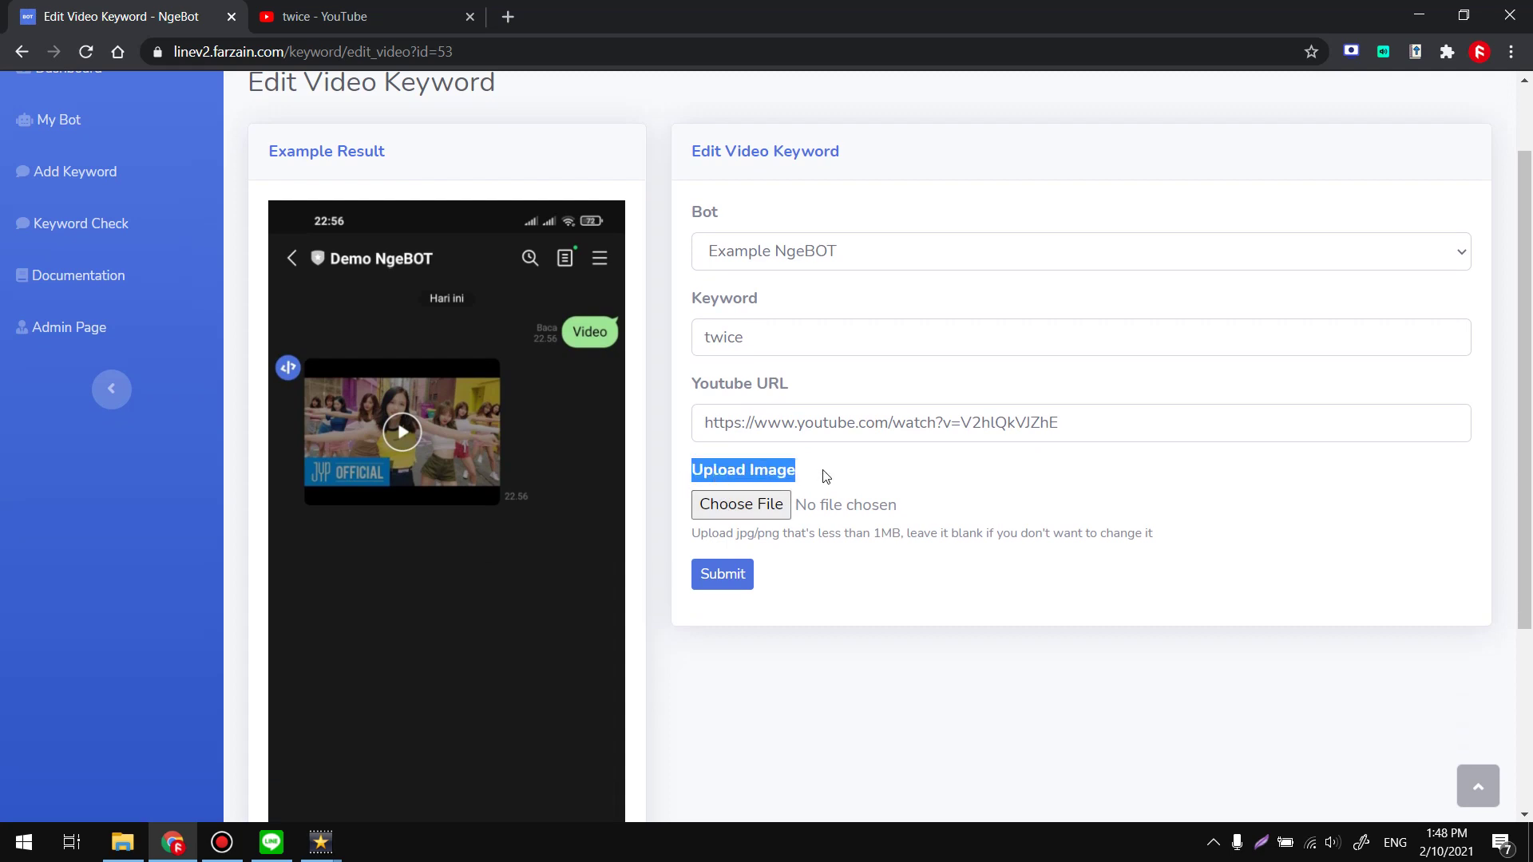
left_click(772, 481)
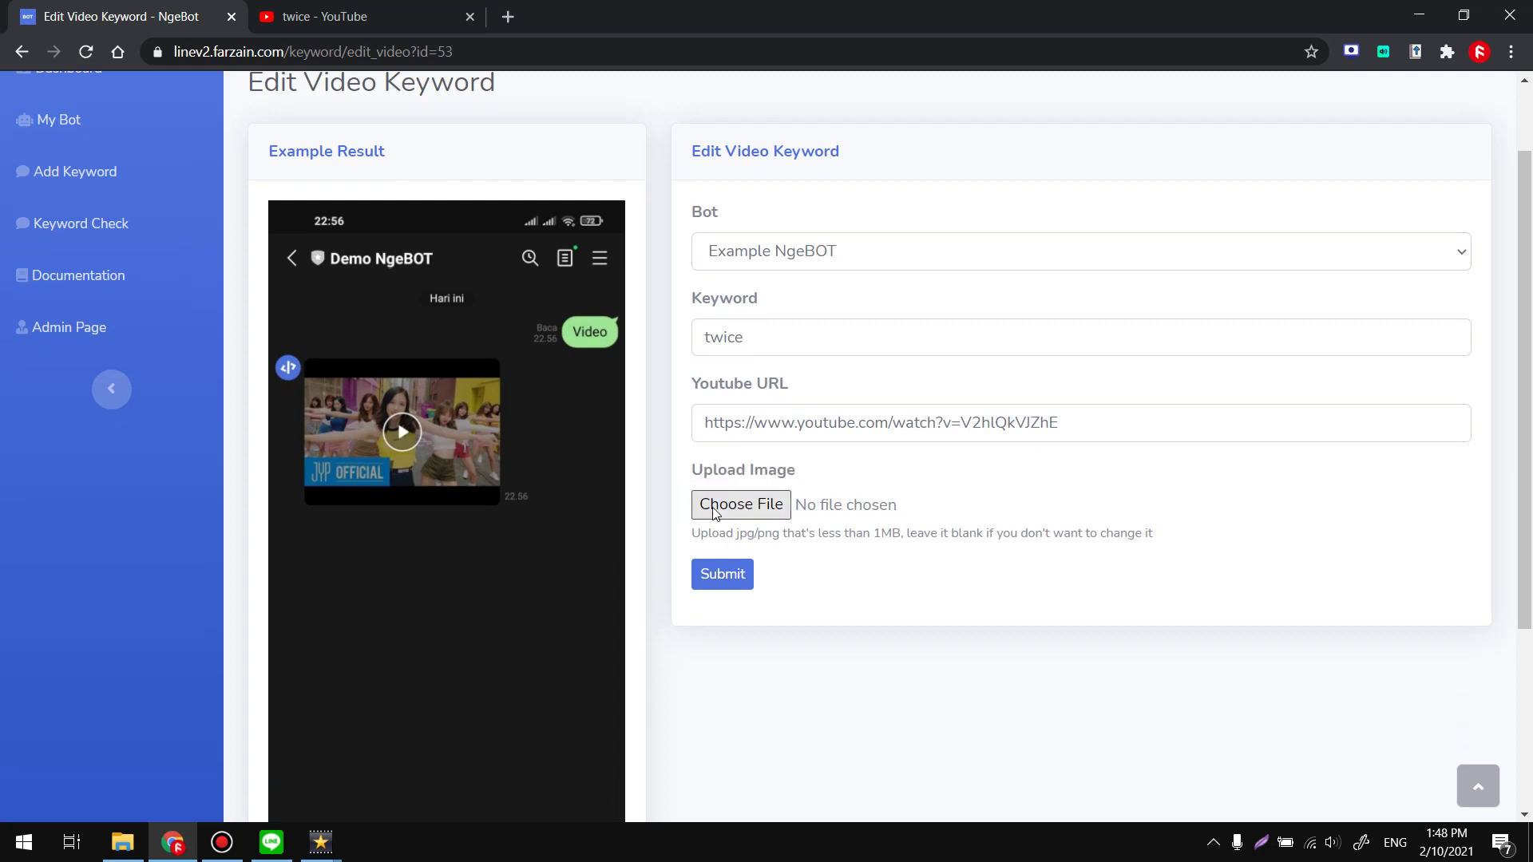
left_click_drag(692, 470, 811, 472)
left_click(779, 471)
key("alt+Tab")
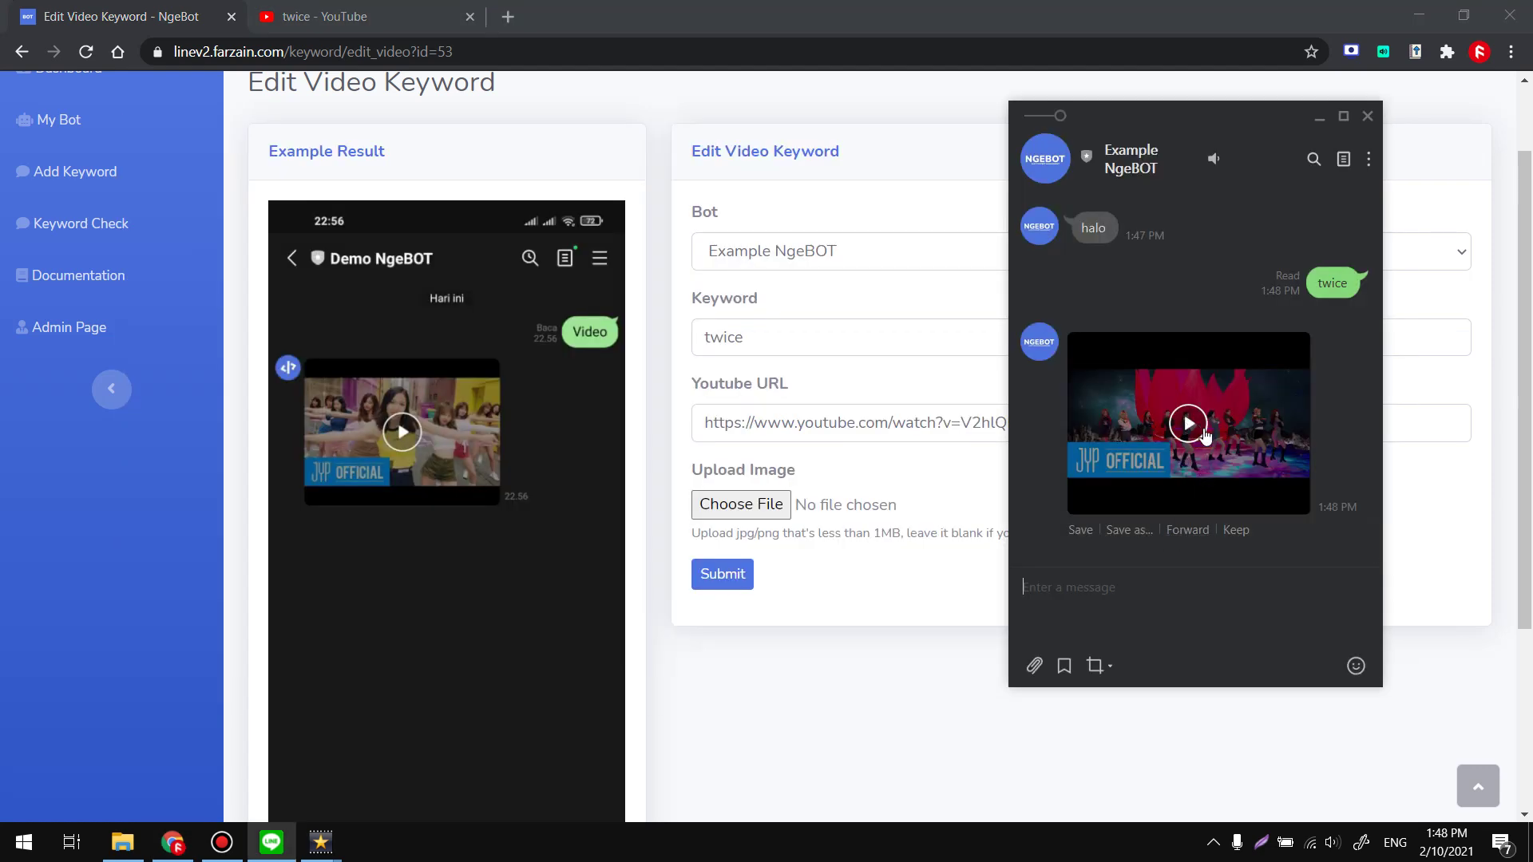
key("alt+Tab")
left_click_drag(692, 469, 839, 477)
key("alt+Tab")
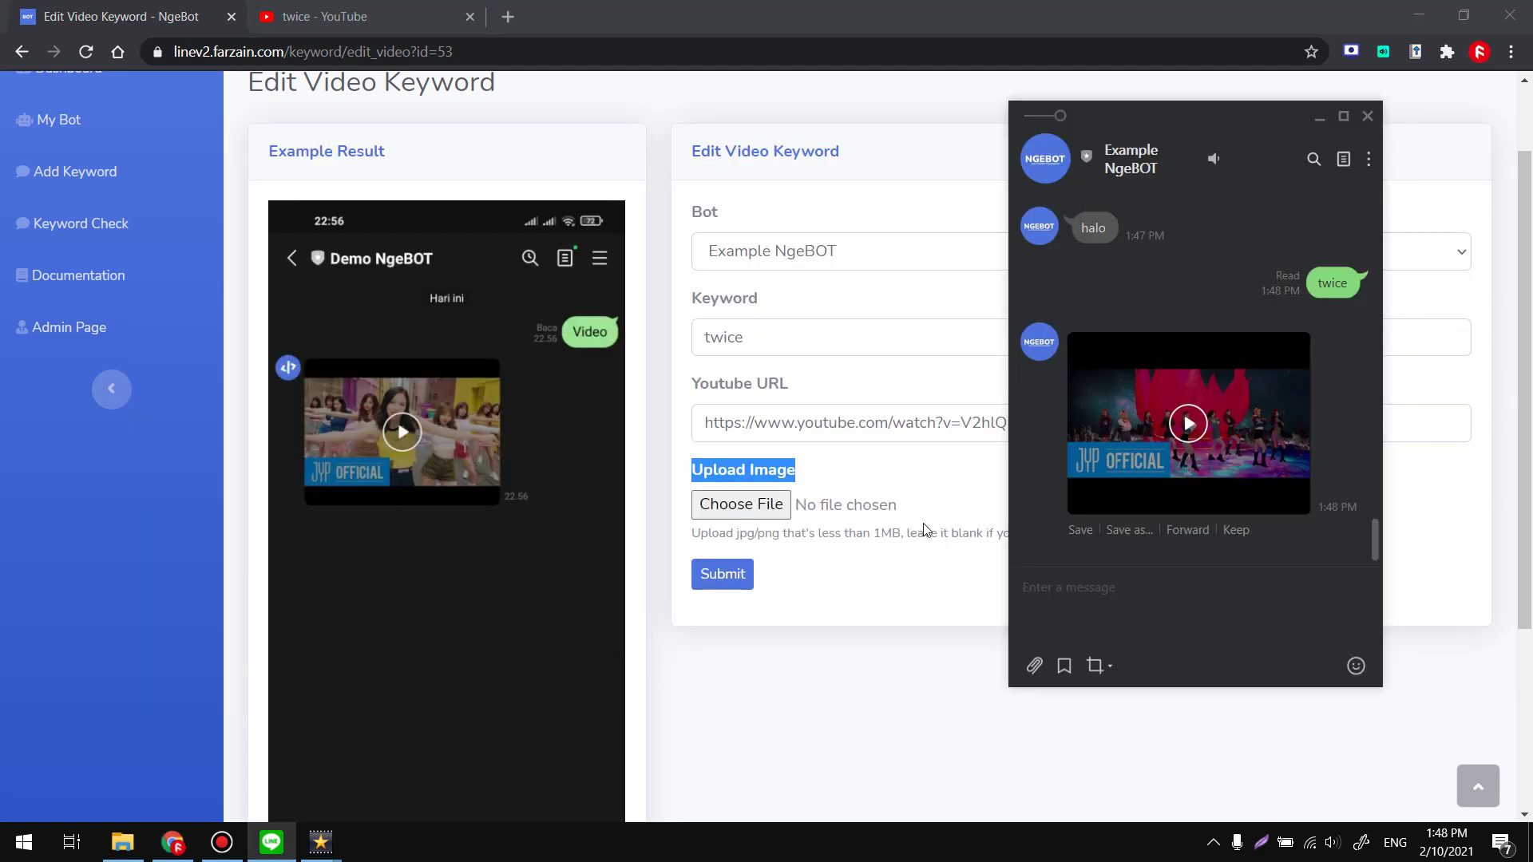
key("alt+Tab")
- Choose avatar1.jpeg as the "twice" video keyword's image and submit the change
left_click(747, 515)
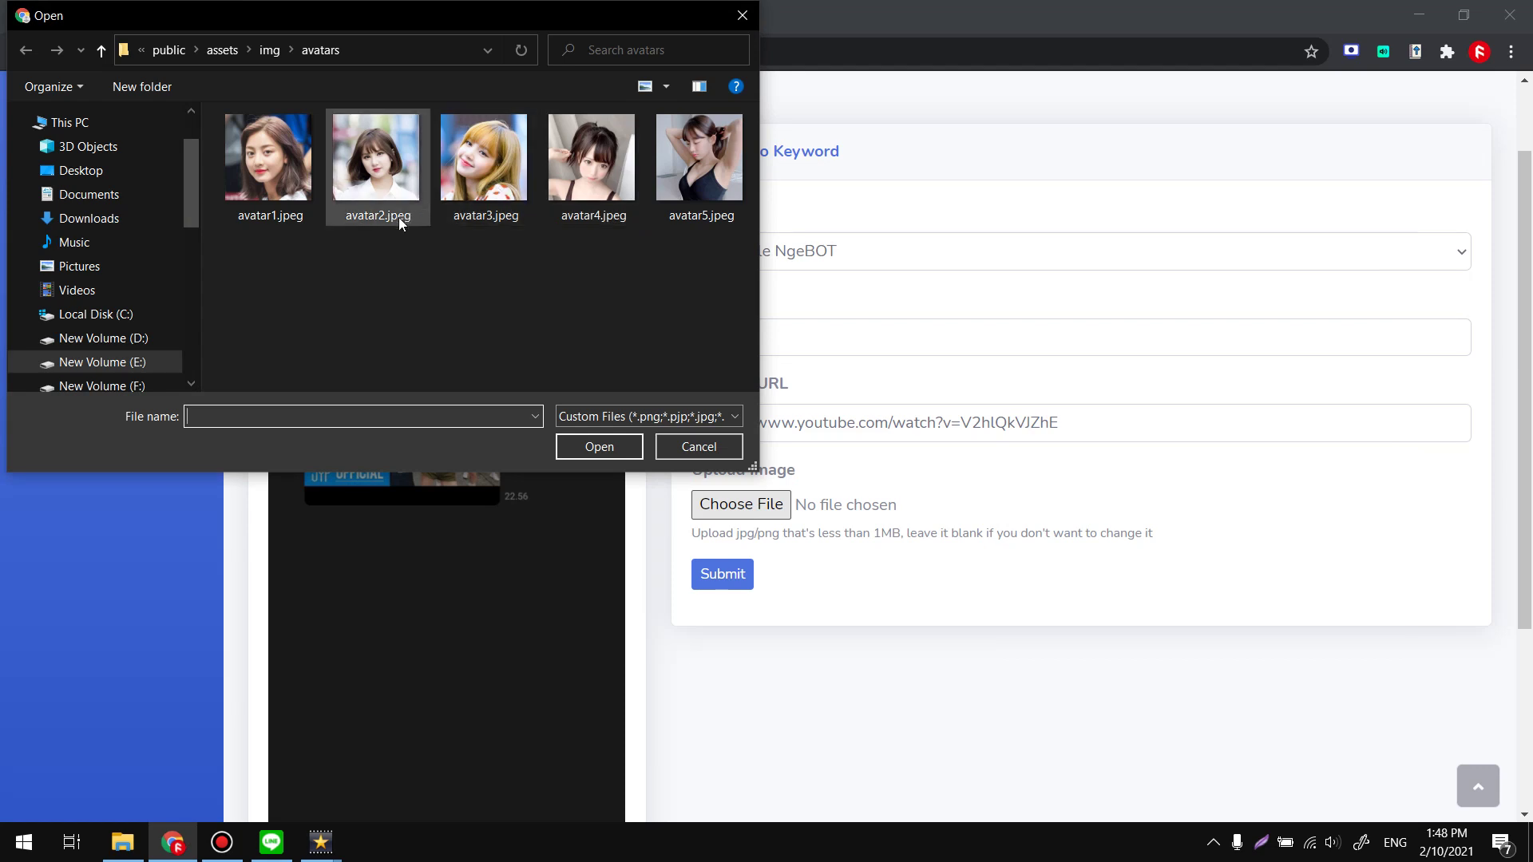
double_click(309, 204)
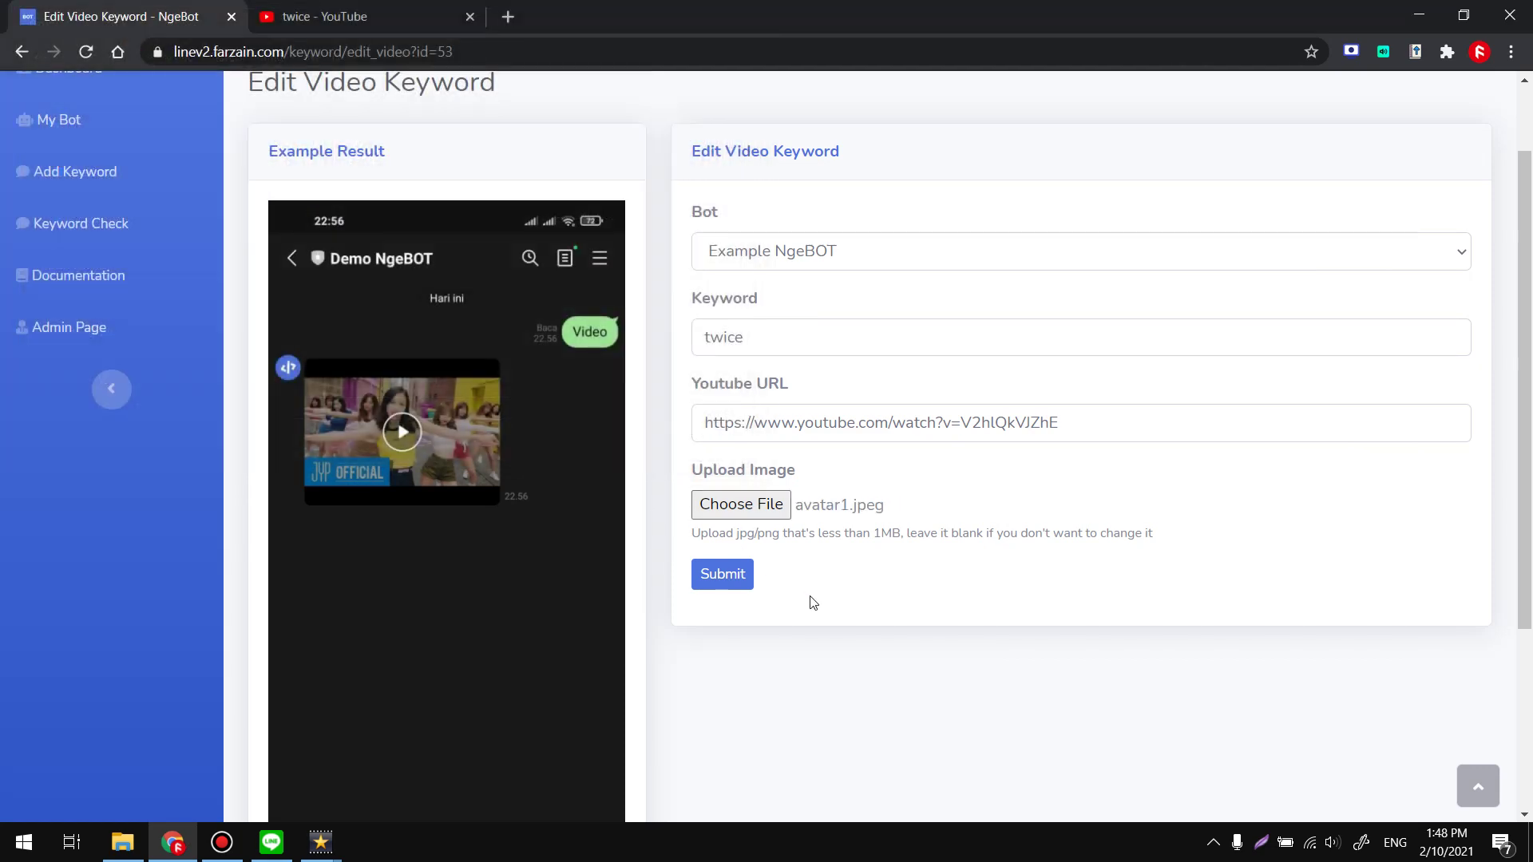
left_click(743, 587)
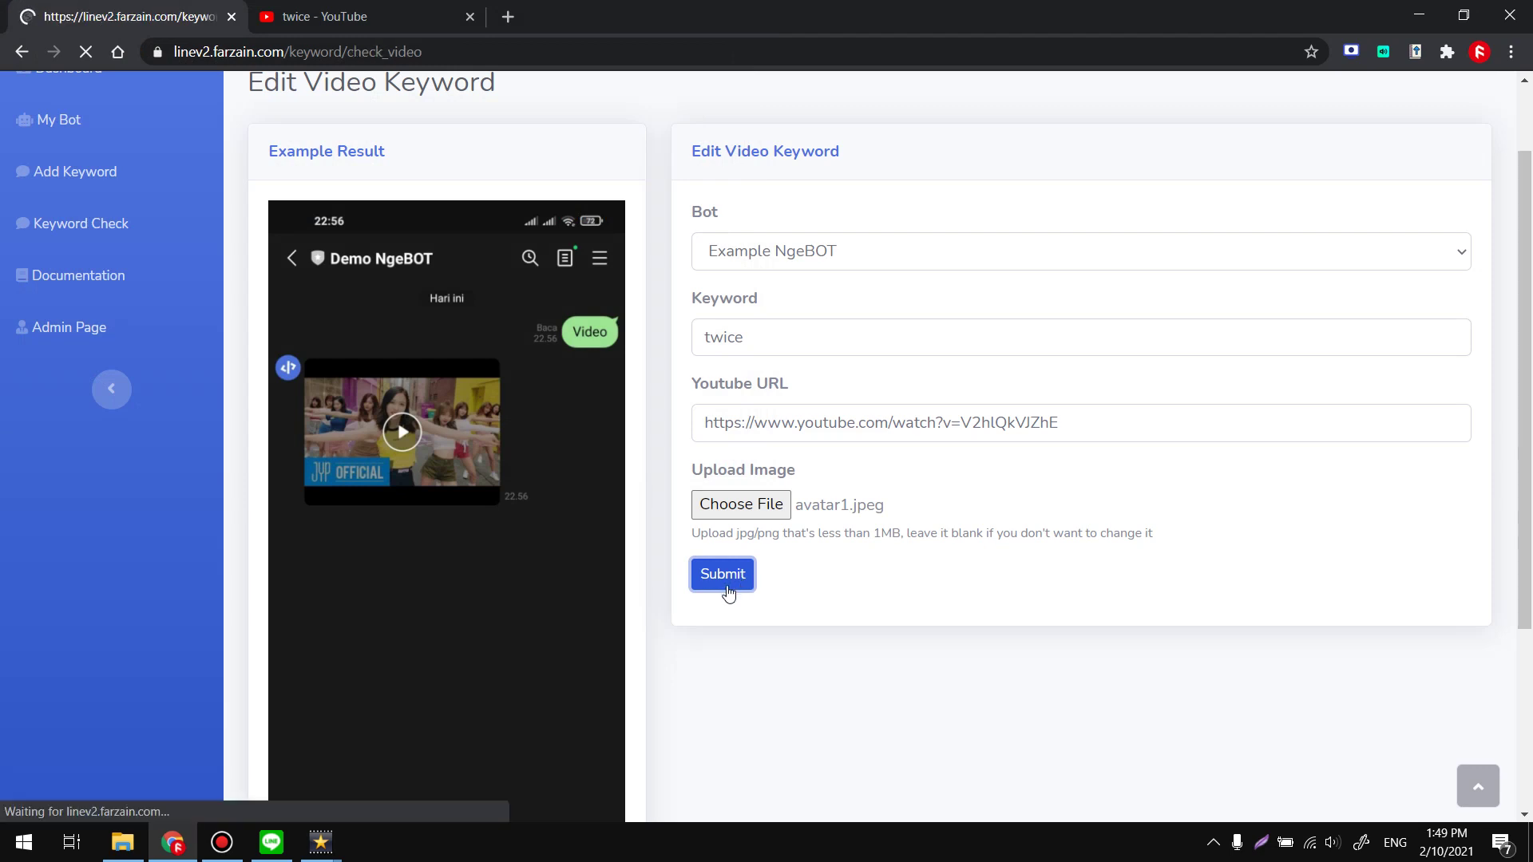
- Switch to LINE, send "twice" to Example NgeBOT, play the video reply, and close the player
key("alt+Tab")
type("twice")
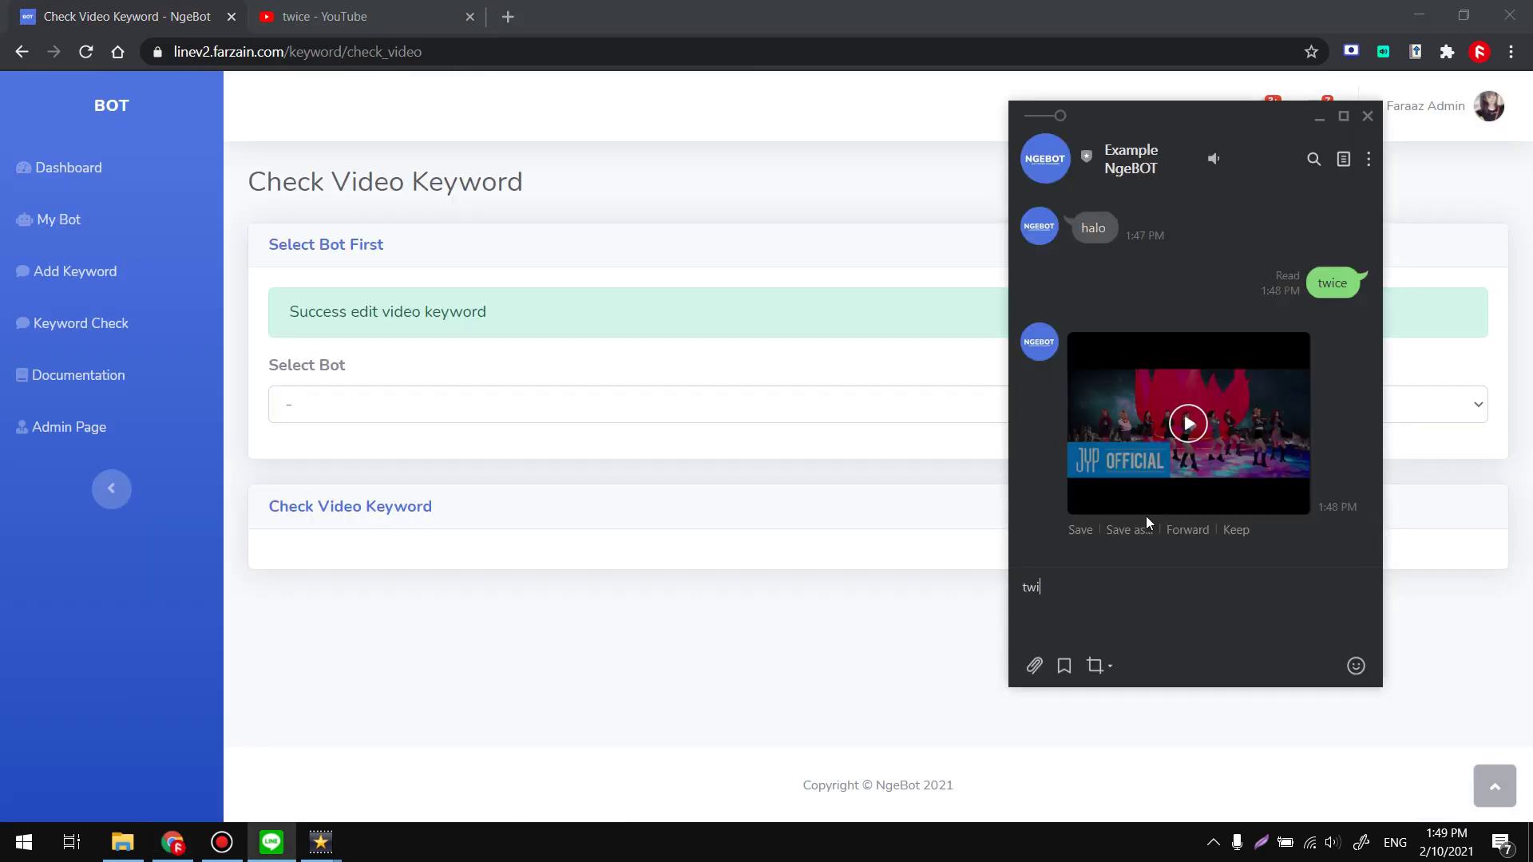
key("Return")
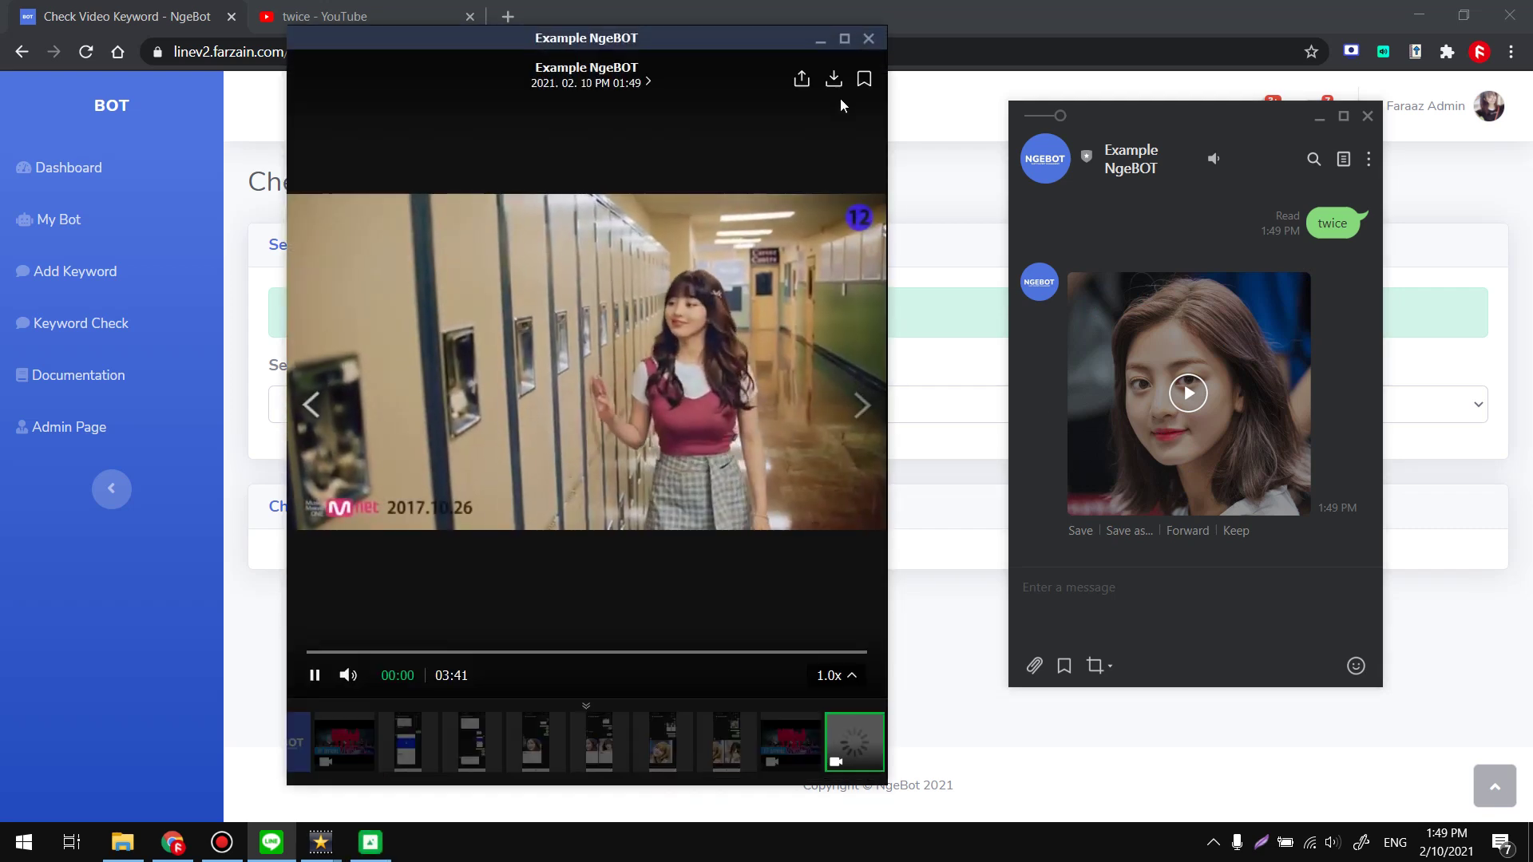
left_click(868, 39)
- Back in the browser, open the Carousel type from the keyword check page and list Example NgeBOT's carousel keywords
left_click(494, 289)
left_click(84, 321)
scroll(873, 339, "down", 5)
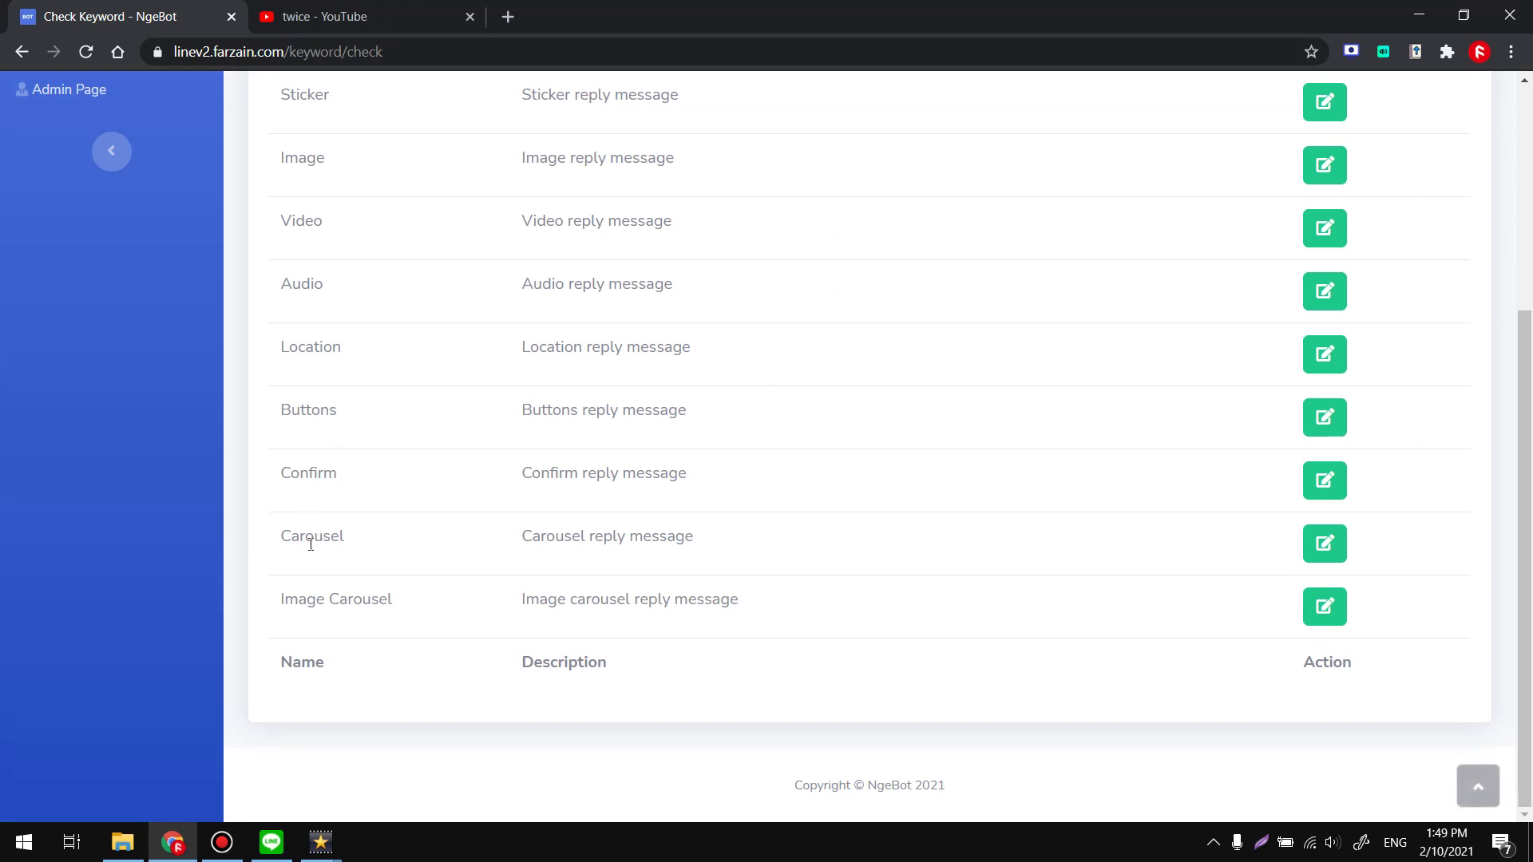
left_click_drag(279, 537, 455, 609)
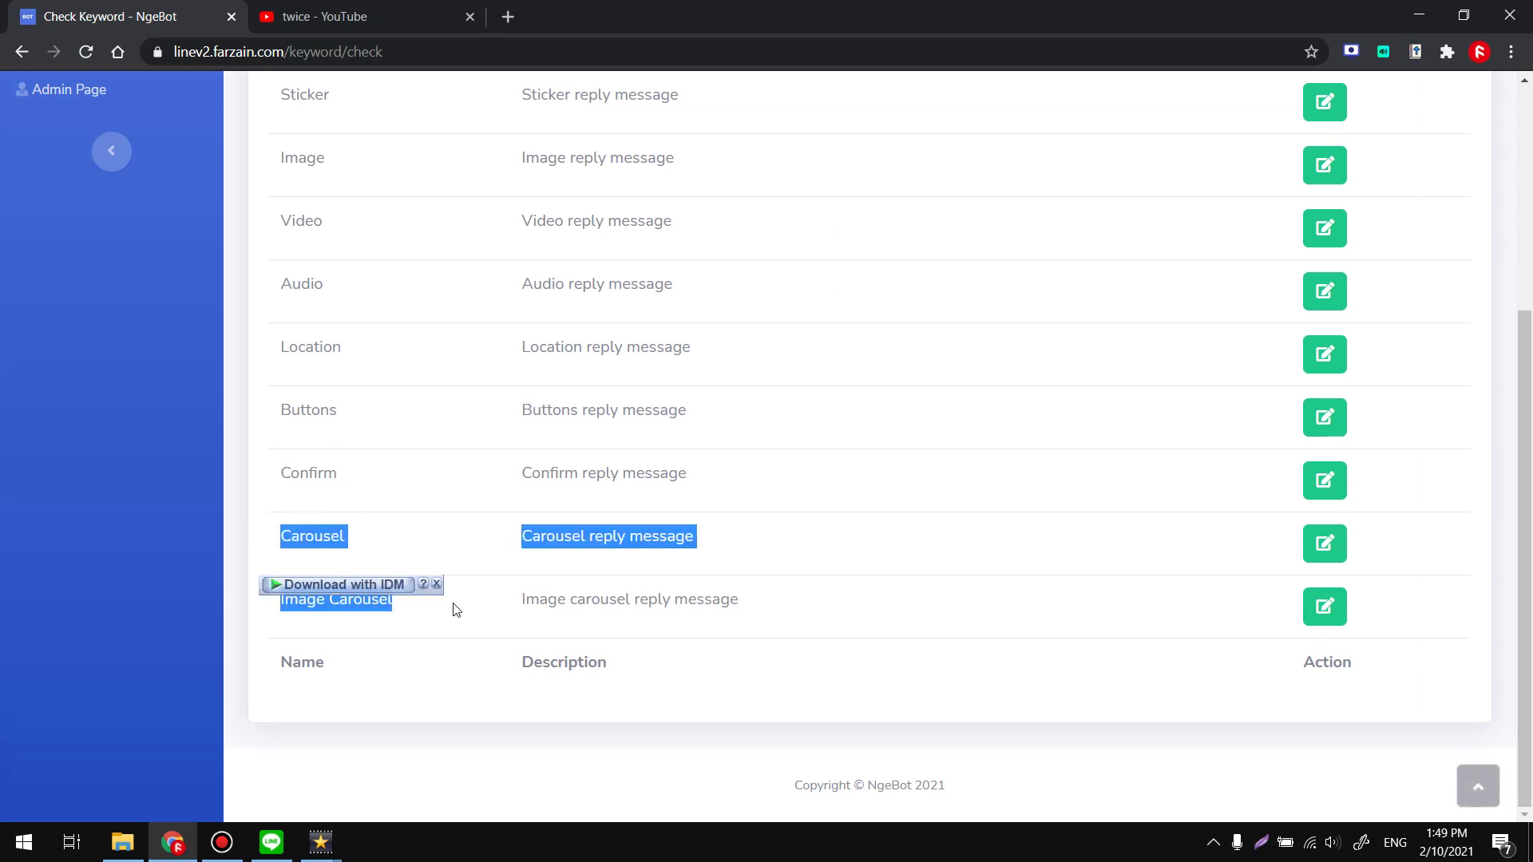
left_click(668, 543)
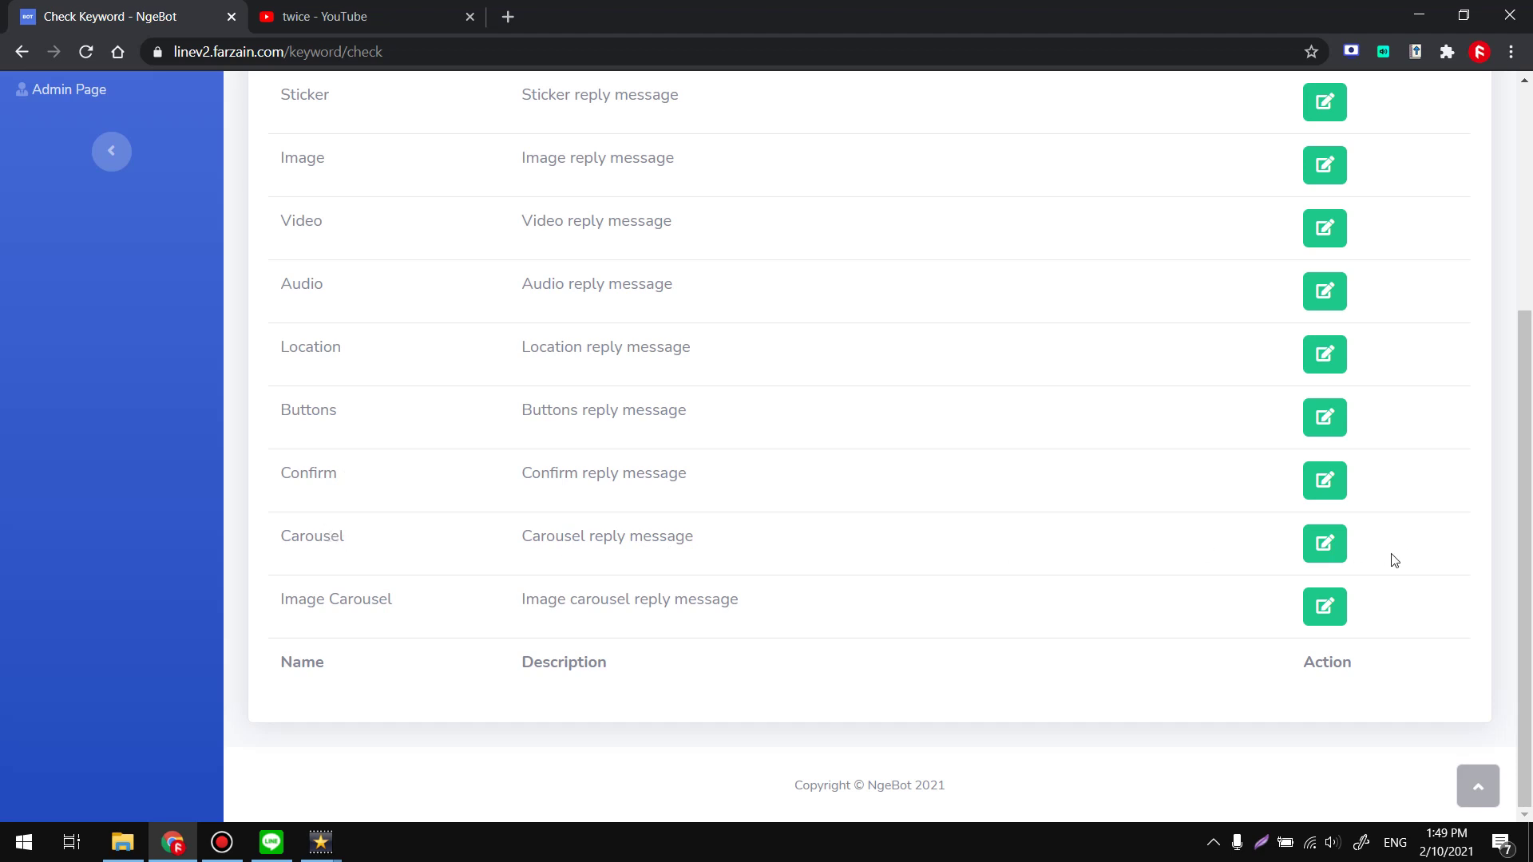
left_click(1311, 549)
left_click(421, 334)
left_click(332, 415)
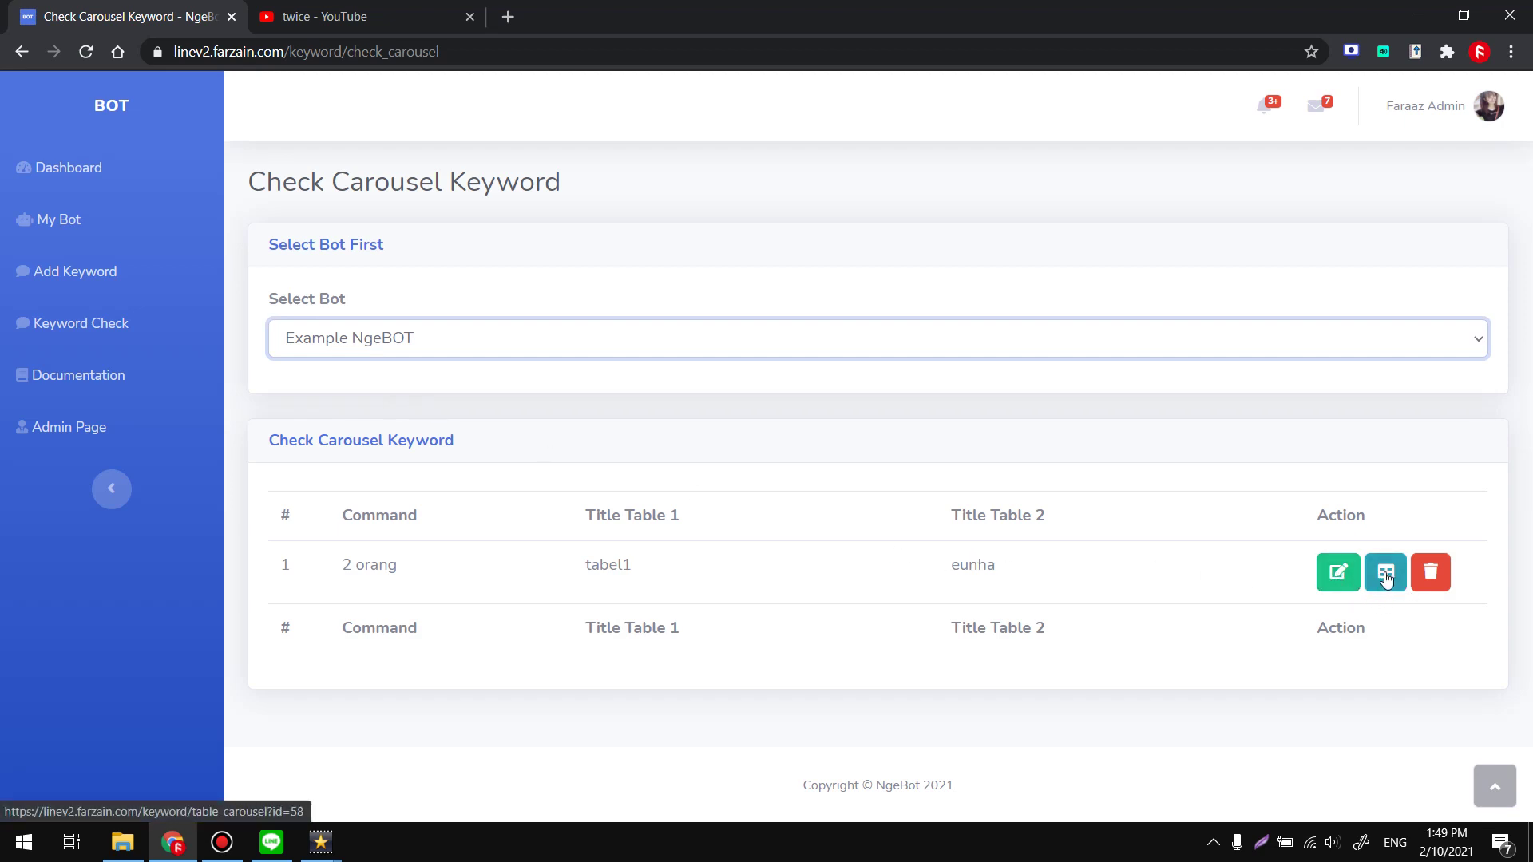
- Delete Example NgeBOT's "2 orang" carousel keyword and list the bot's carousel keywords again
left_click(1432, 584)
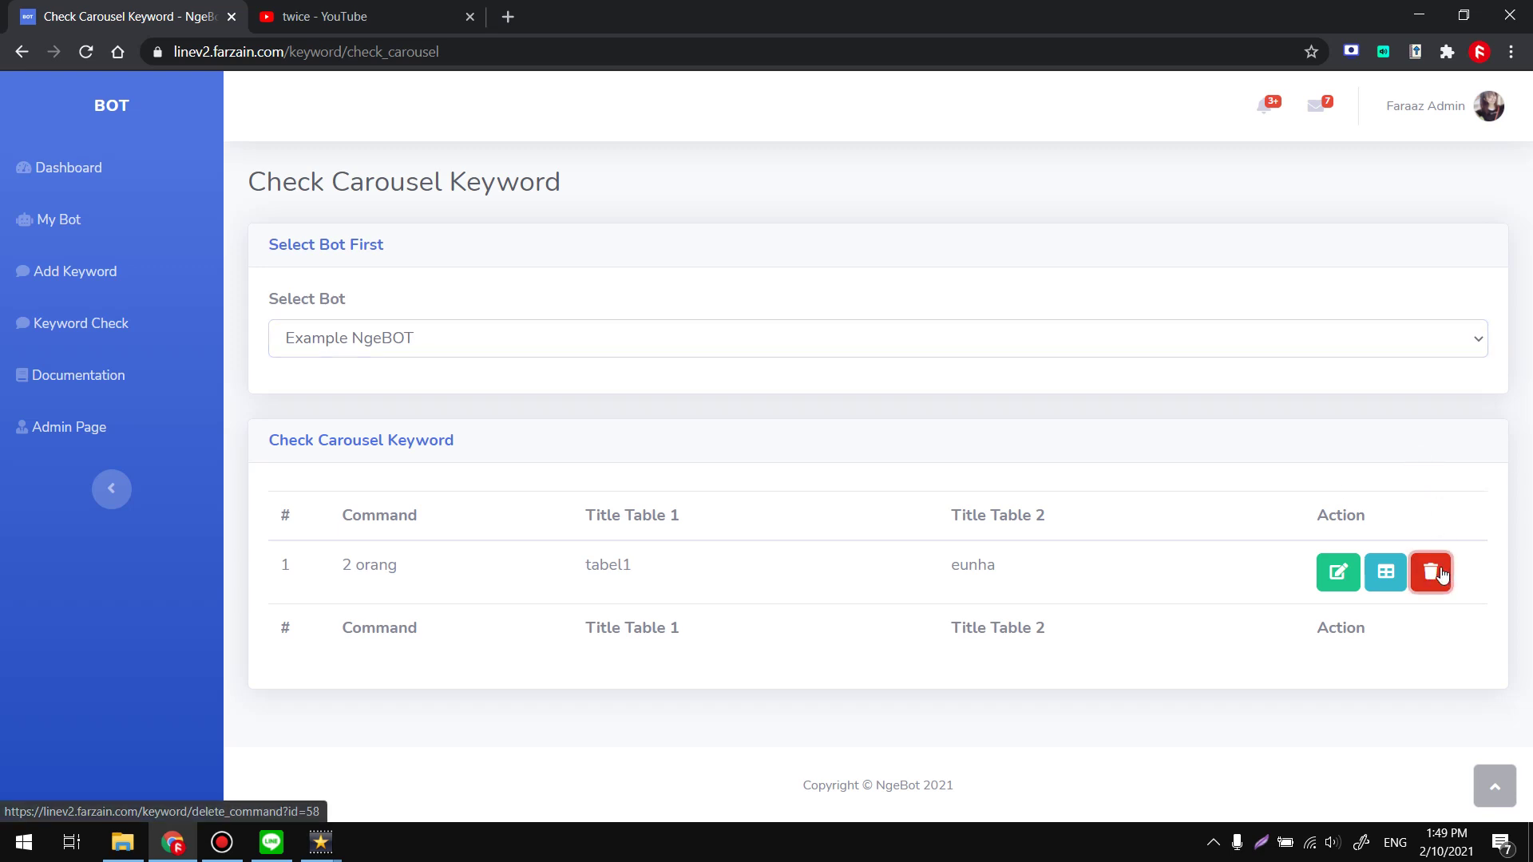
left_click(400, 400)
left_click(357, 478)
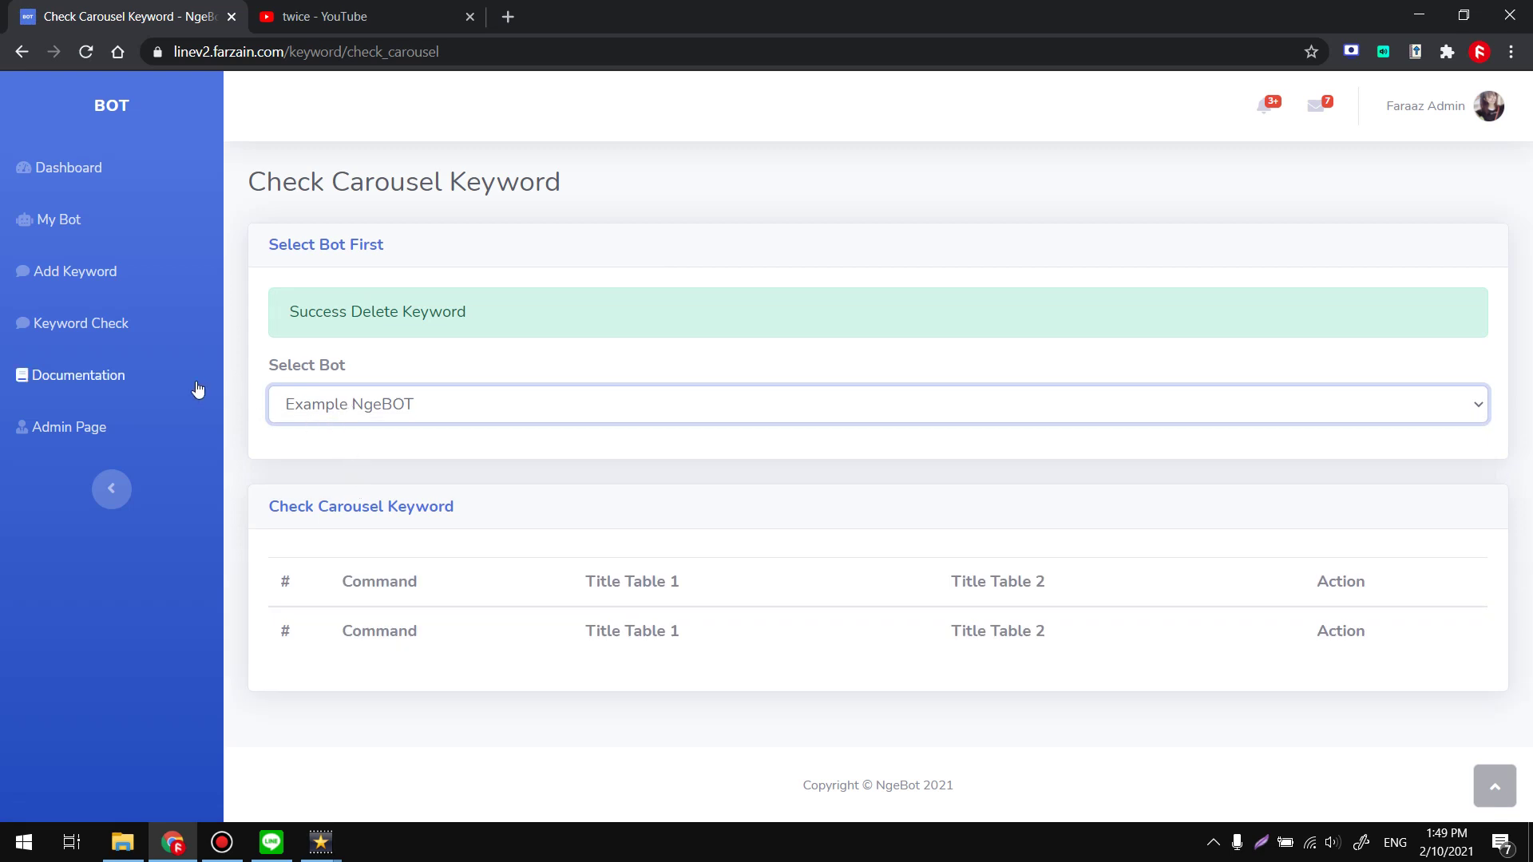
- Open the Image Carousel keyword check and list Example NgeBOT's image carousel keywords
left_click(121, 334)
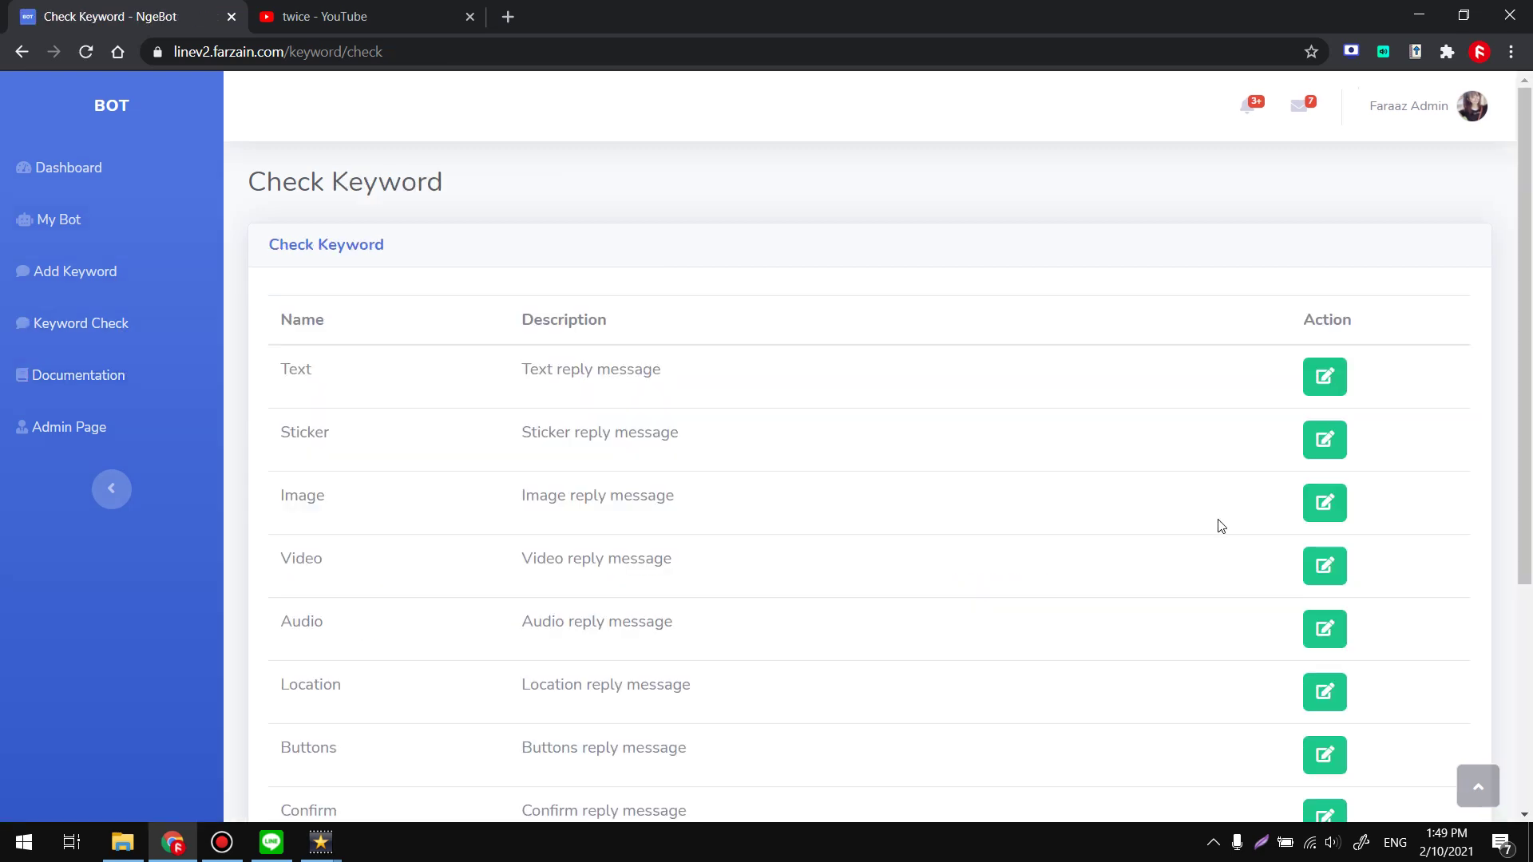
scroll(1218, 521, "down", 4)
scroll(1219, 521, "up", 4)
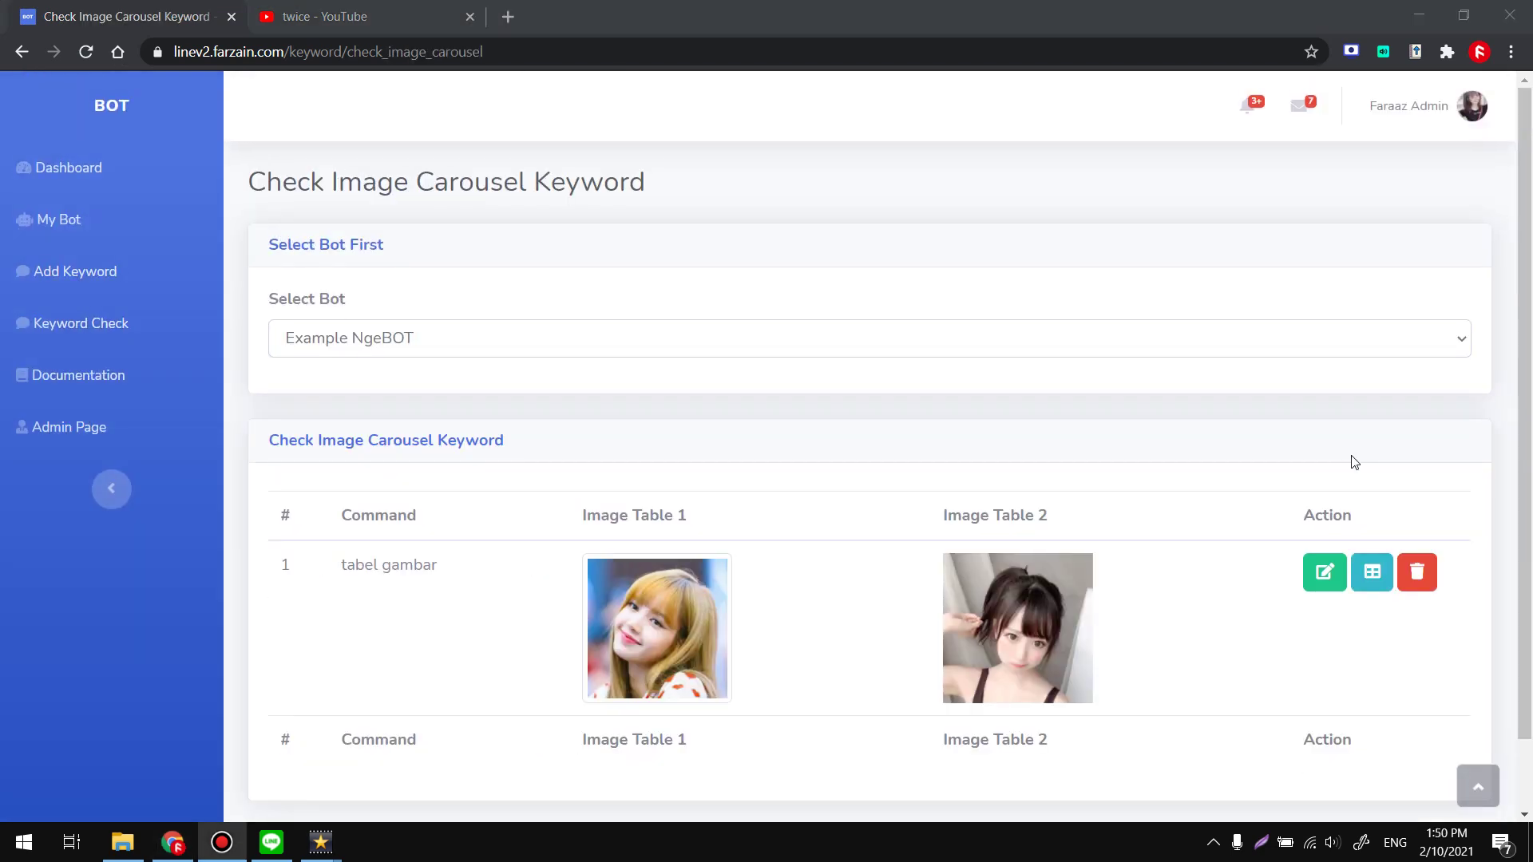
left_click(32, 51)
left_click(49, 55)
left_click(339, 342)
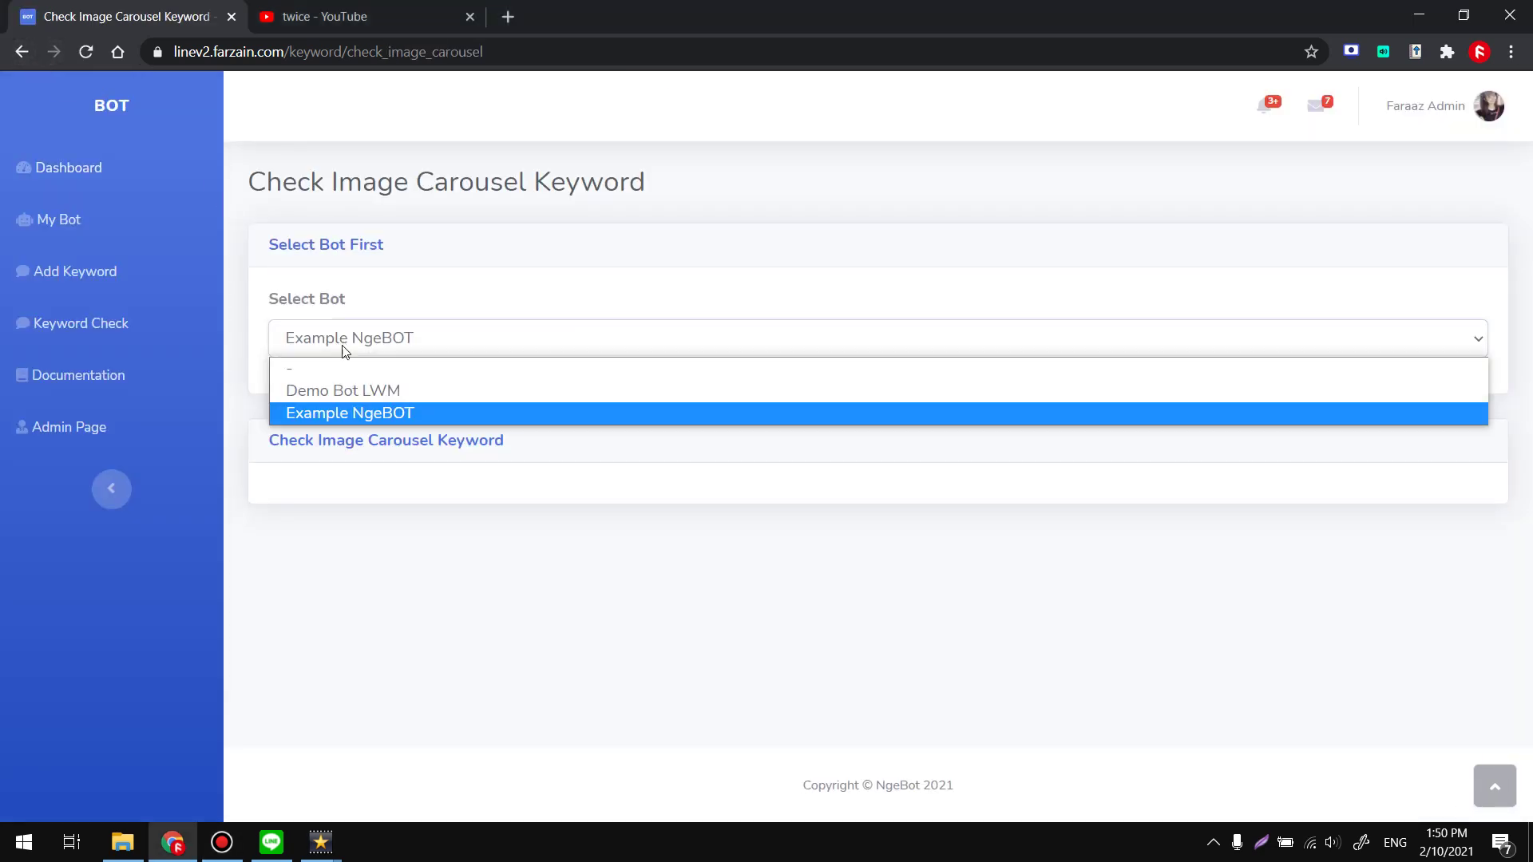
left_click(351, 360)
left_click(467, 270)
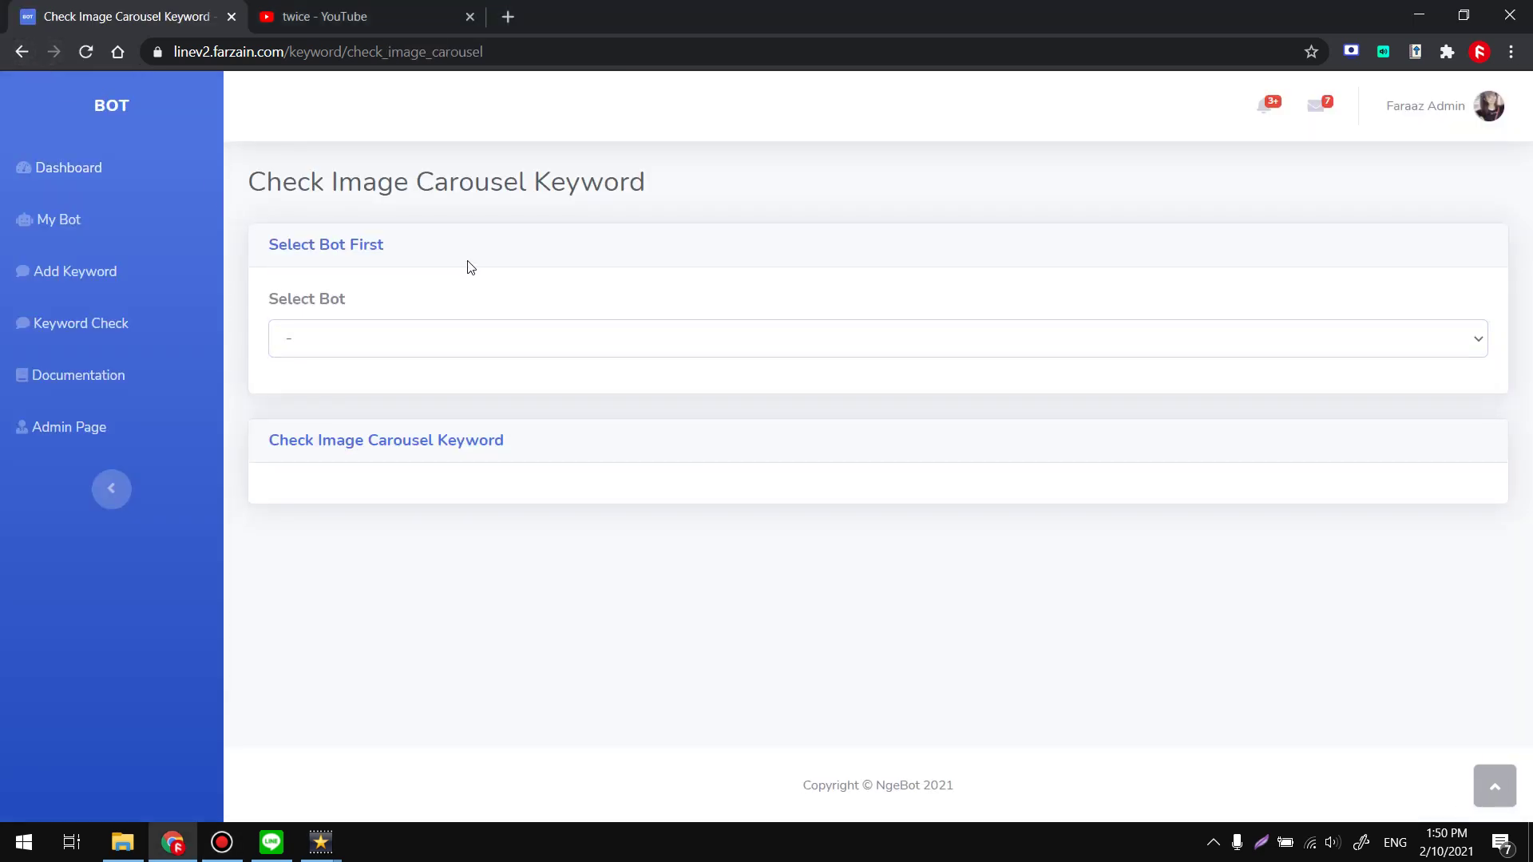
left_click(366, 342)
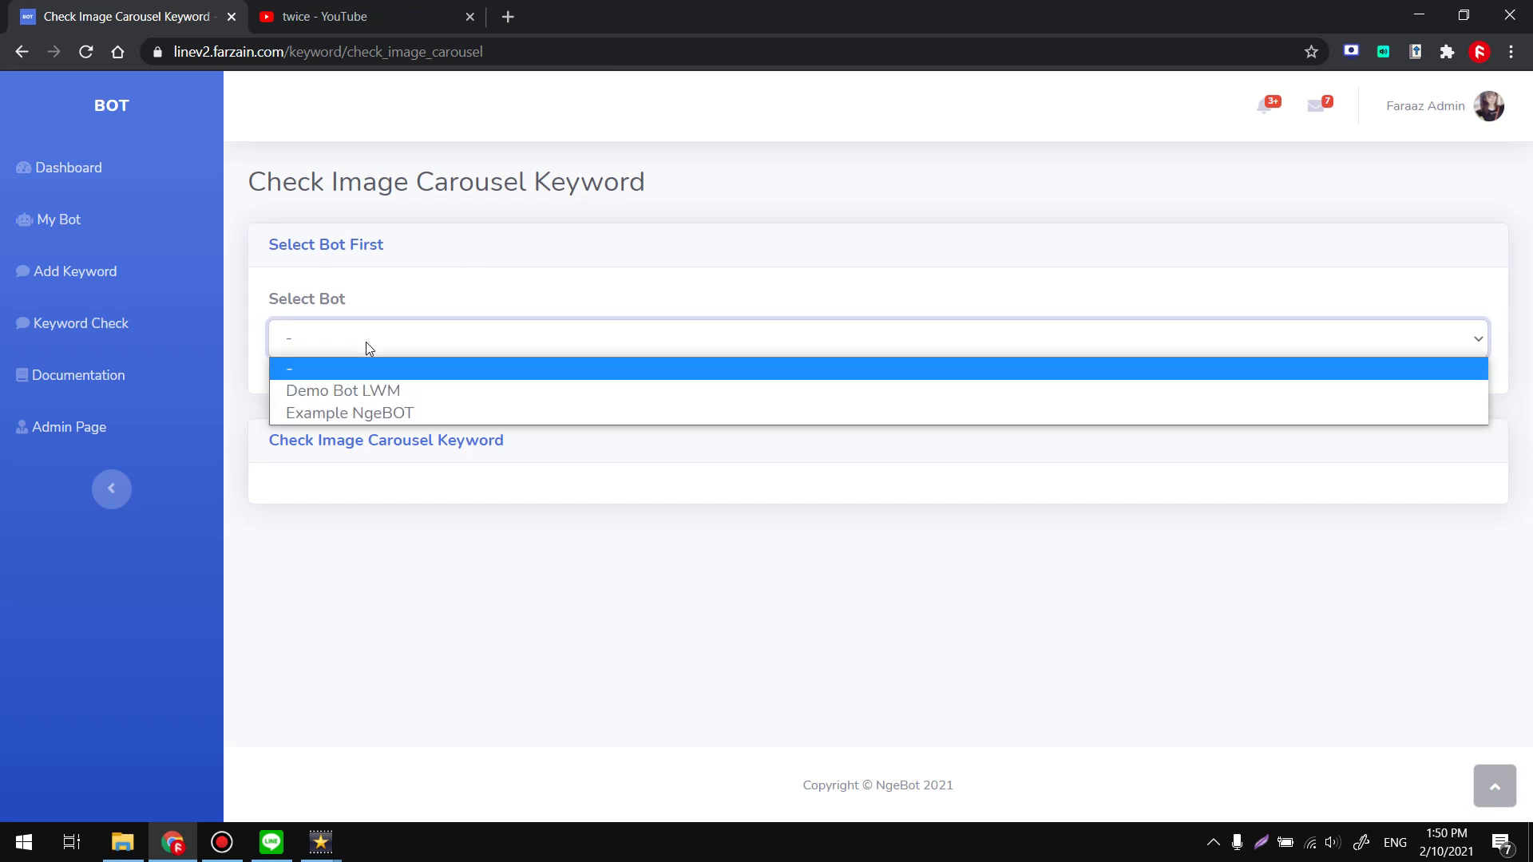
left_click(348, 411)
left_click(1182, 511)
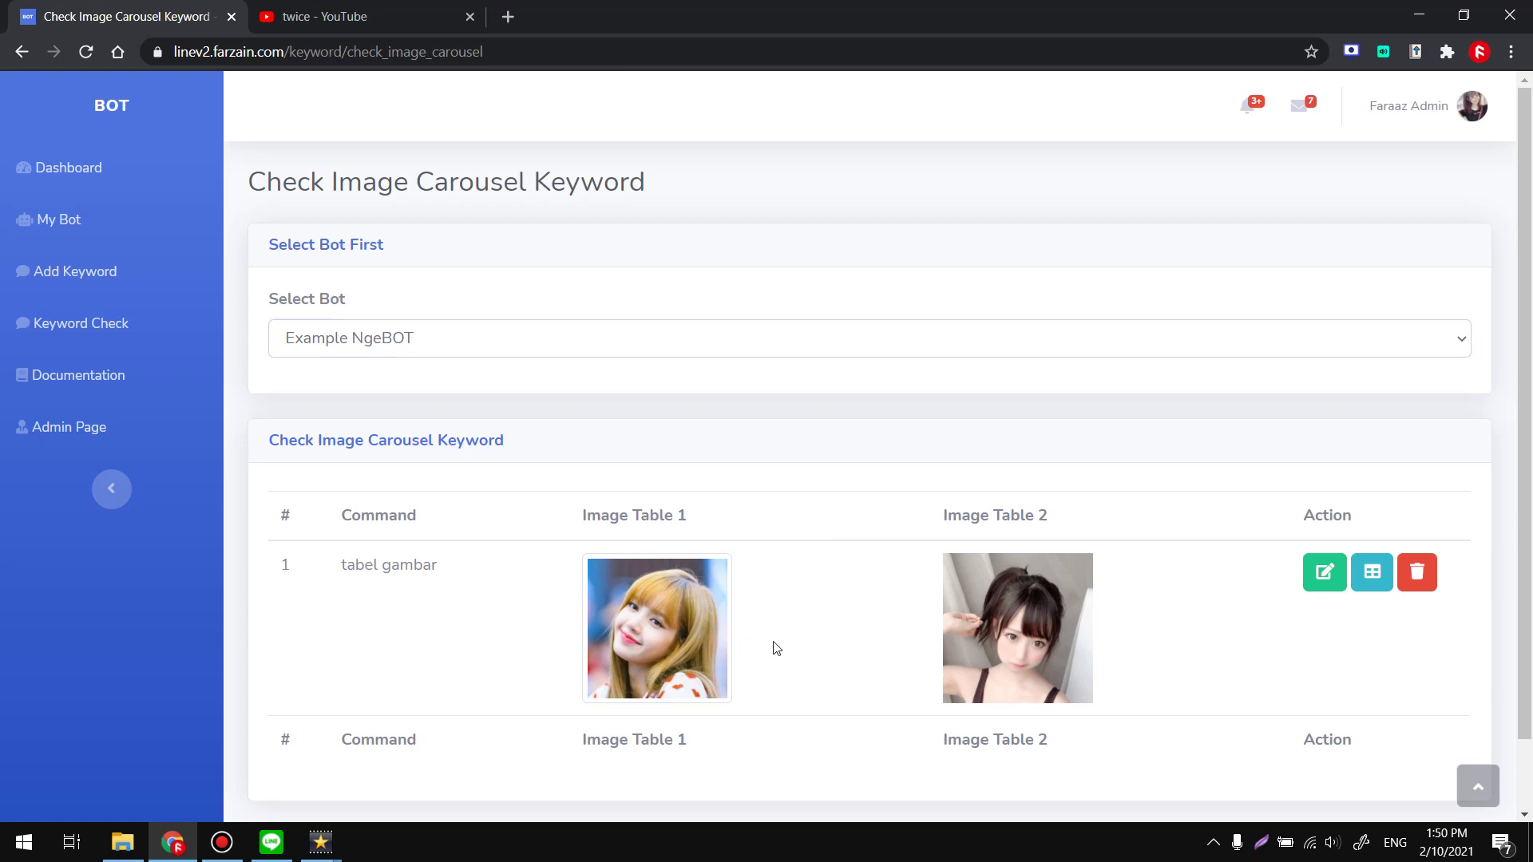
- Open the Carousel type from the keyword check page and list the carousel keywords of Example NgeBOT
left_click(95, 376)
left_click(95, 328)
scroll(1201, 639, "down", 5)
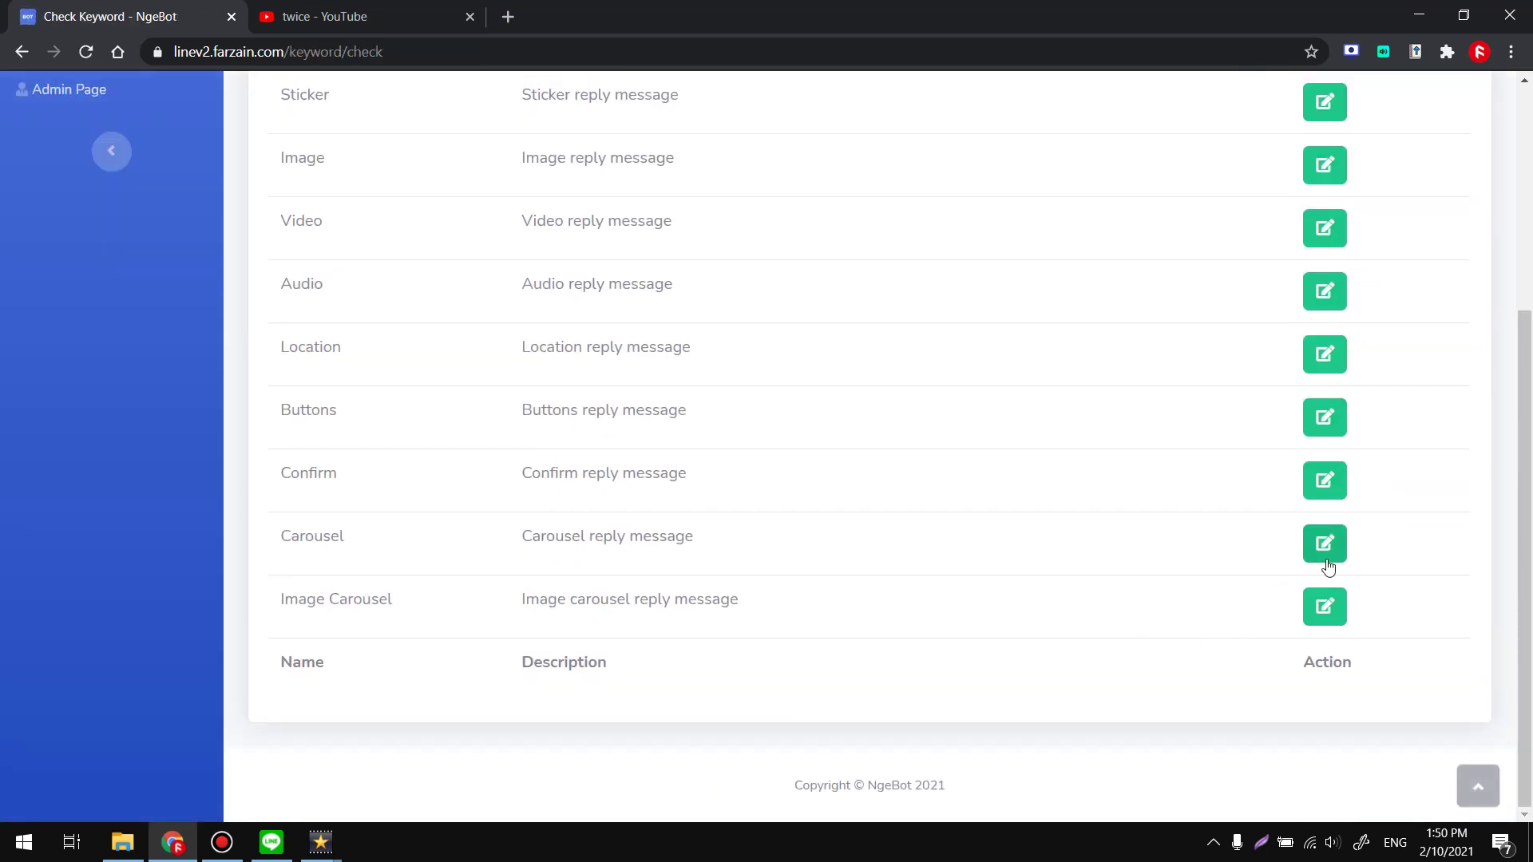
left_click(345, 337)
left_click(326, 409)
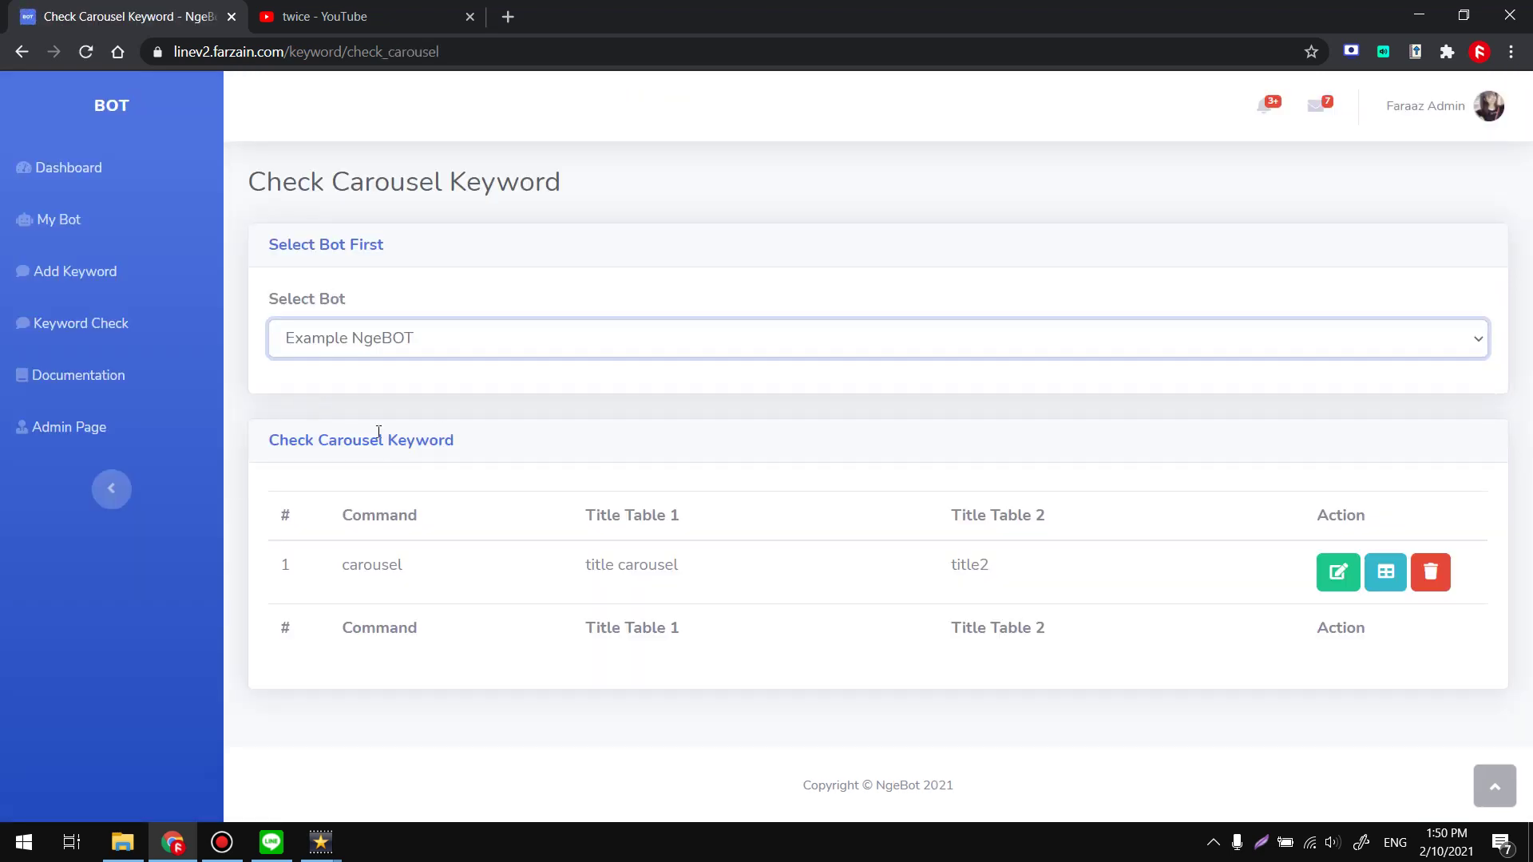
- Clear the bot selection and choose Example NgeBOT again to reload its carousel keywords
left_click(330, 337)
left_click(328, 373)
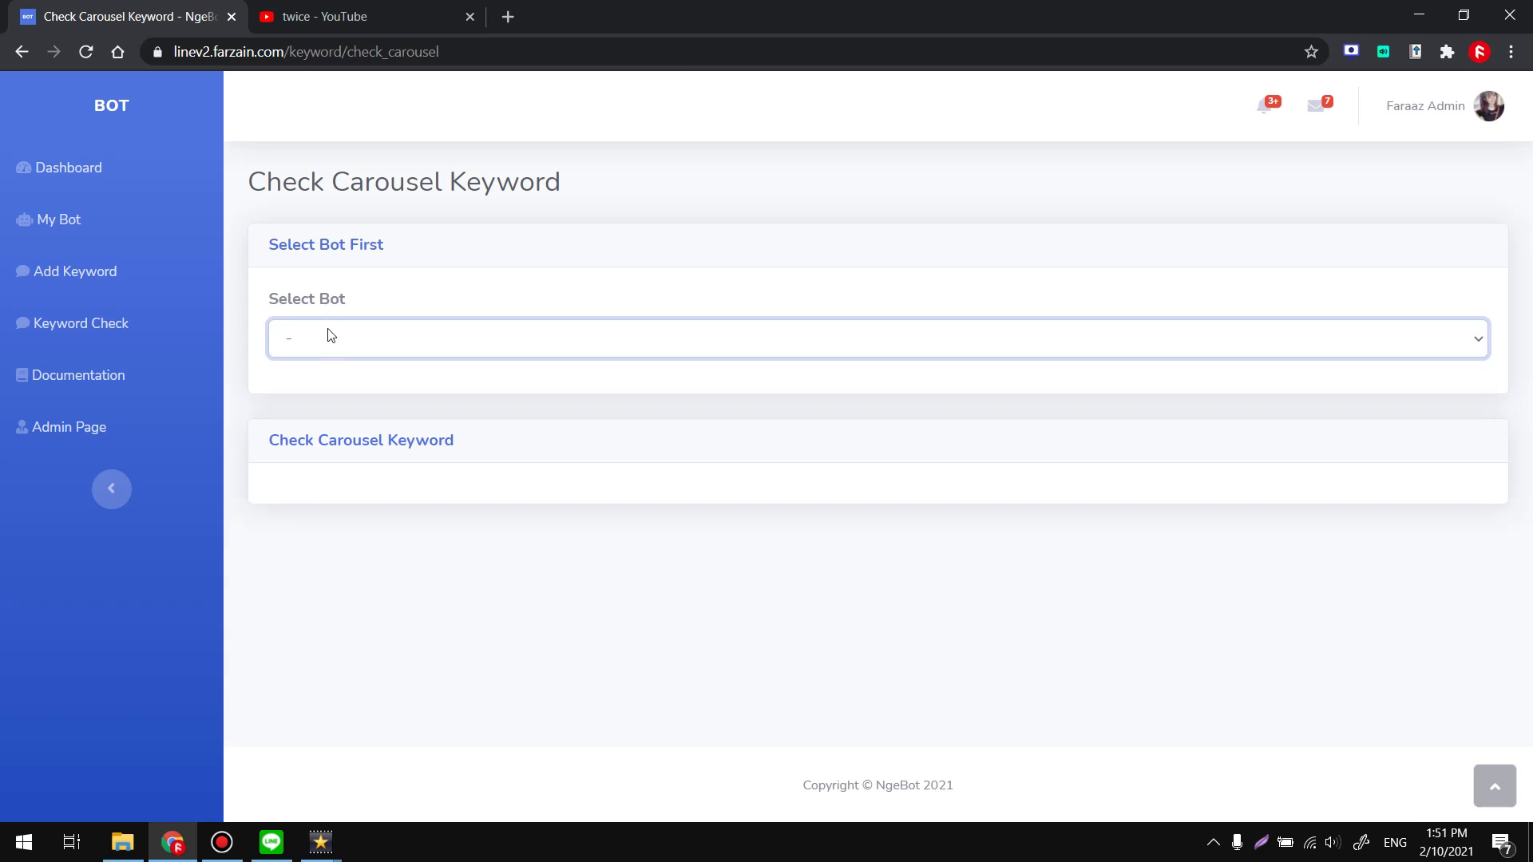
left_click(451, 288)
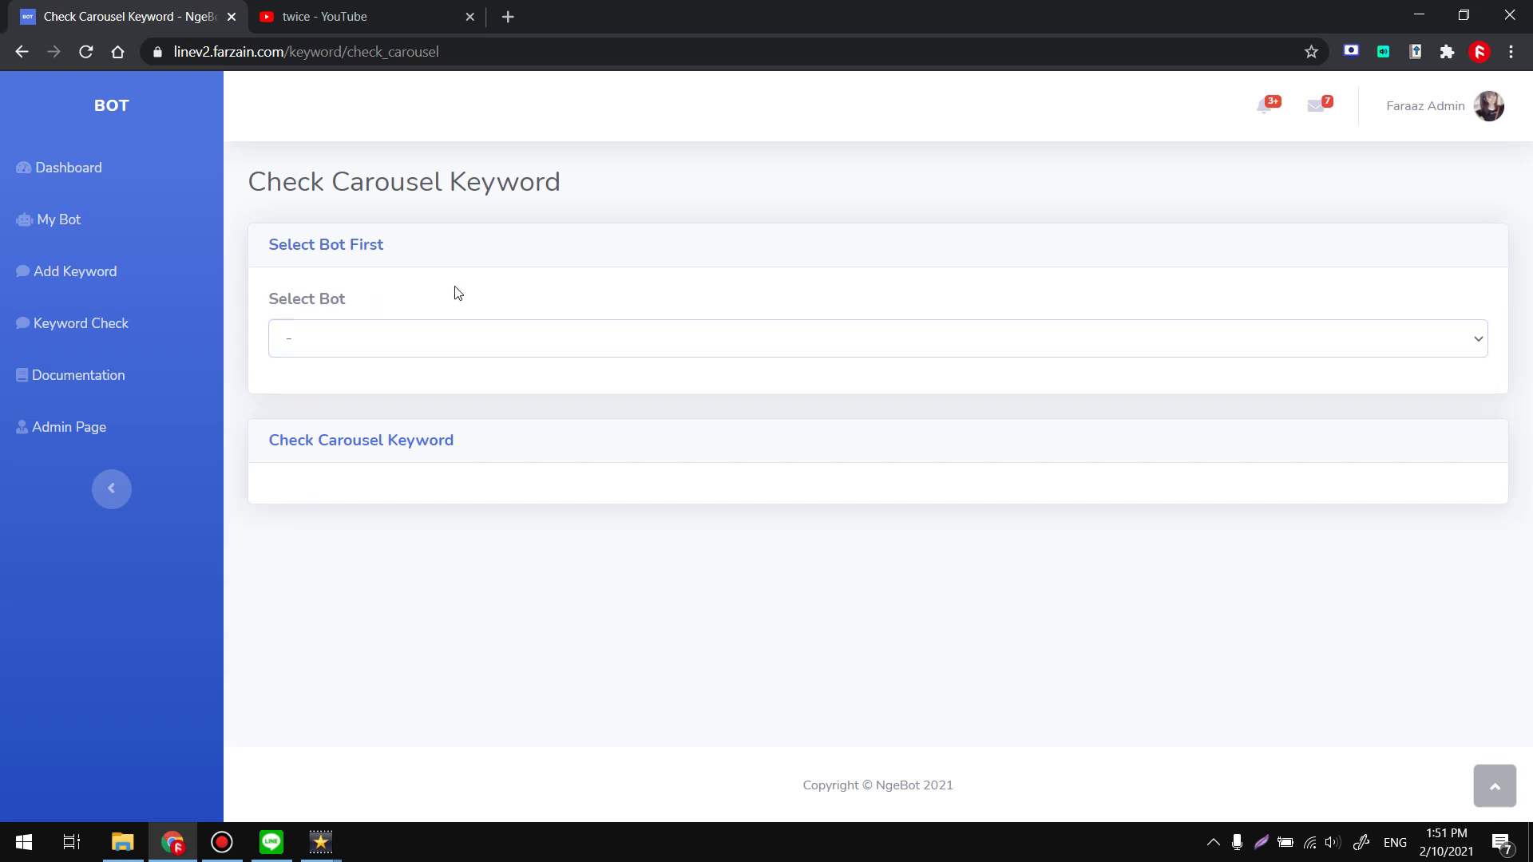
left_click(389, 333)
left_click(348, 412)
left_click(982, 599)
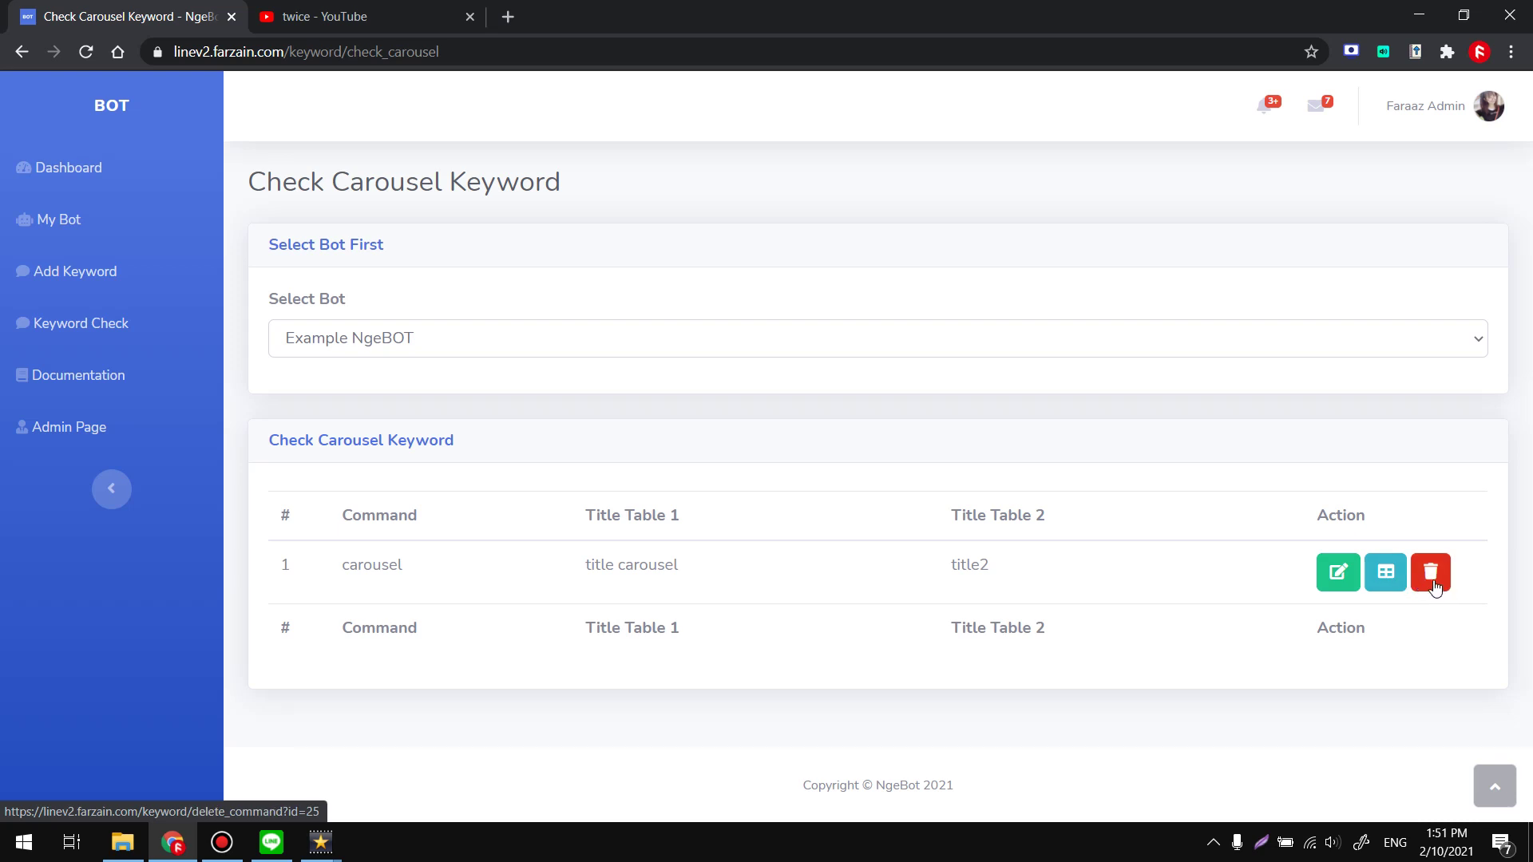
- Open the "carousel" keyword's edit form, review its general settings, and return to the carousel keyword check without saving
left_click(1339, 587)
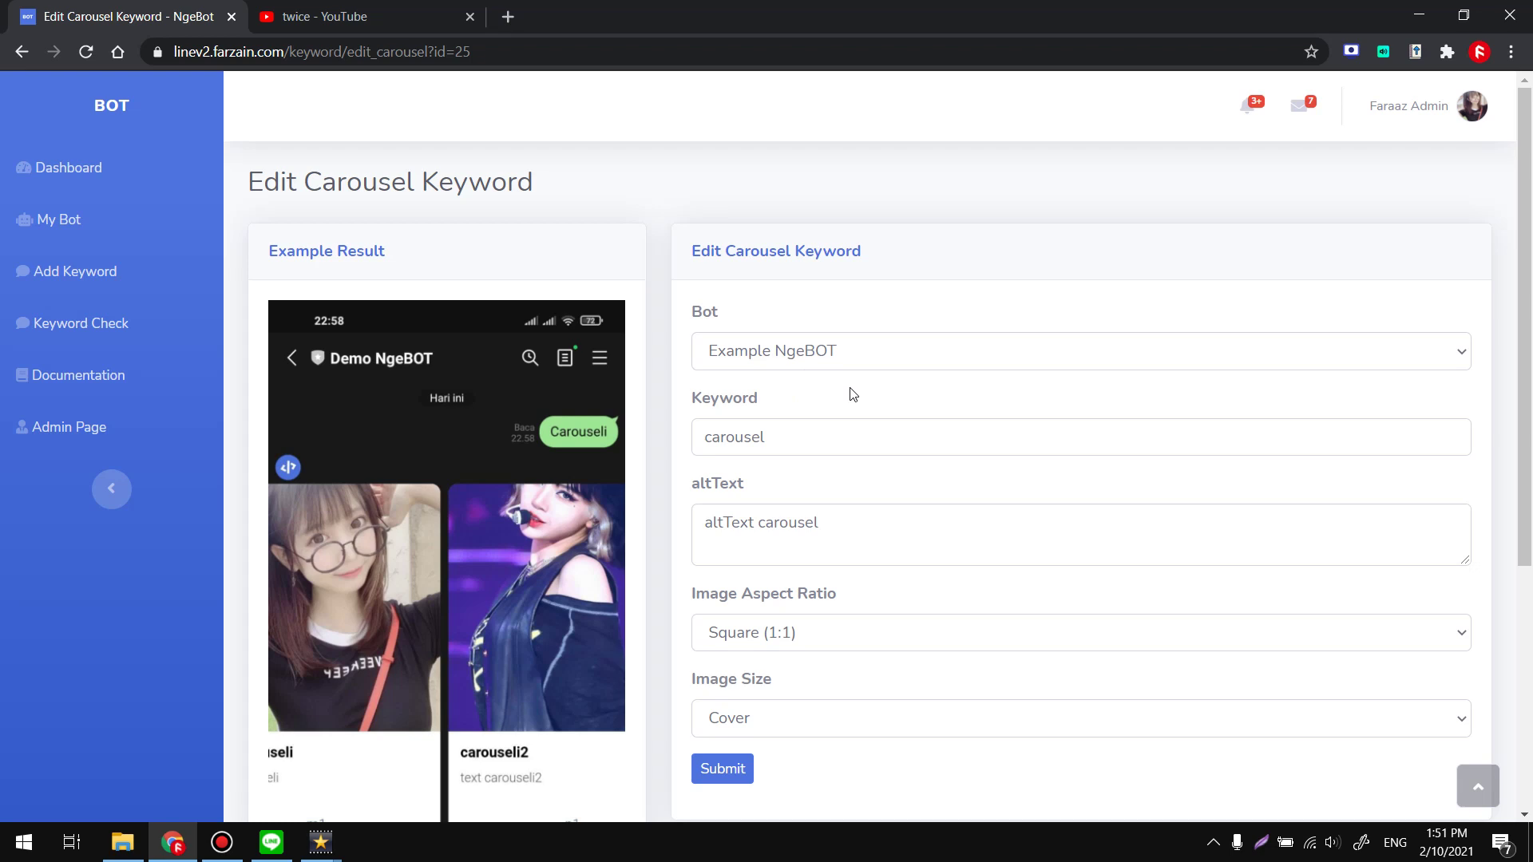
scroll(799, 408, "down", 4)
scroll(783, 263, "up", 3)
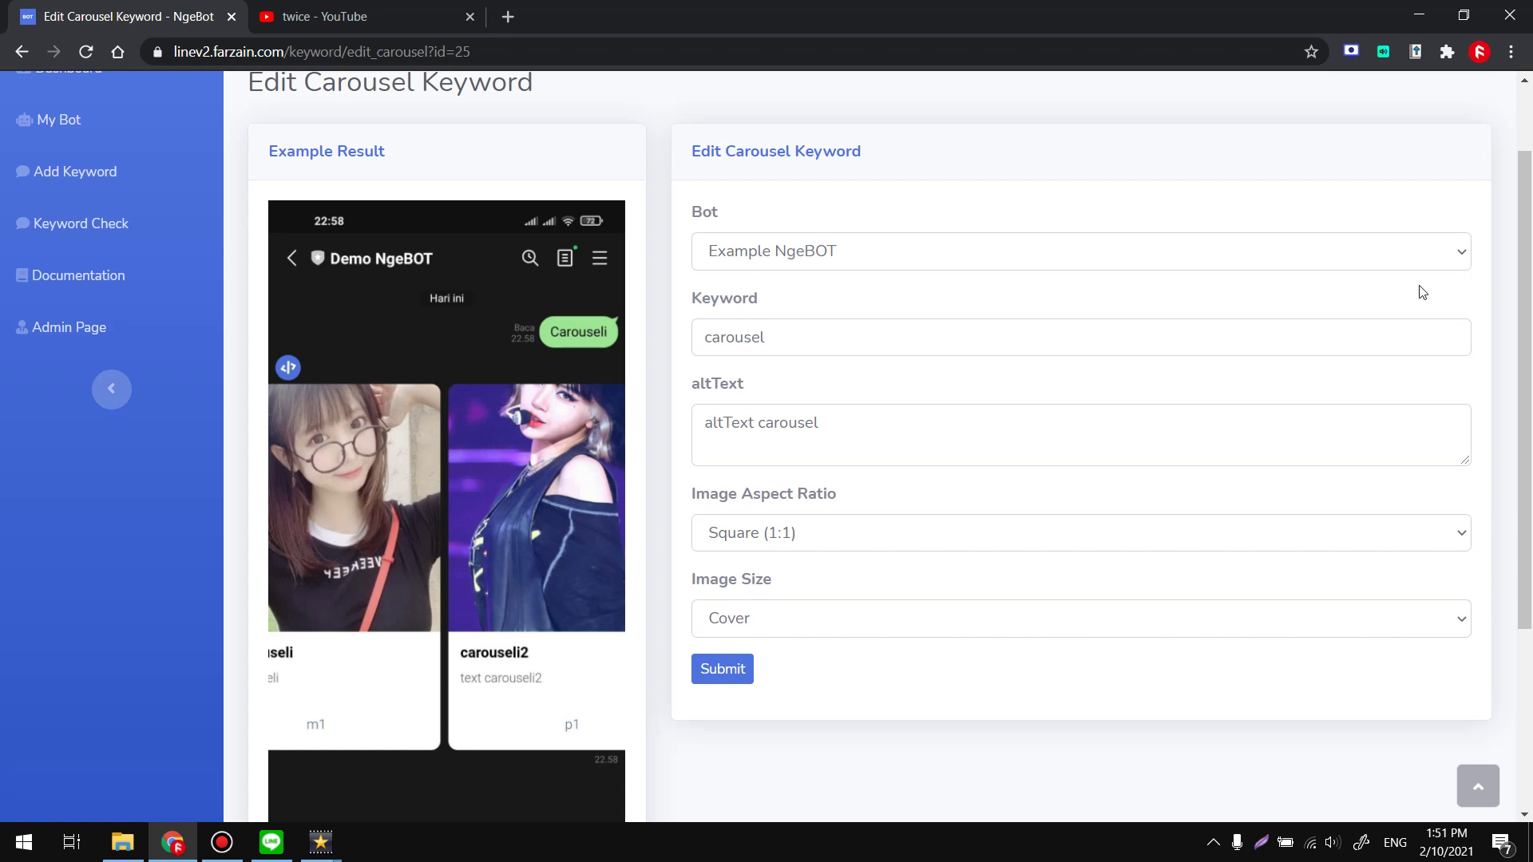
left_click(22, 51)
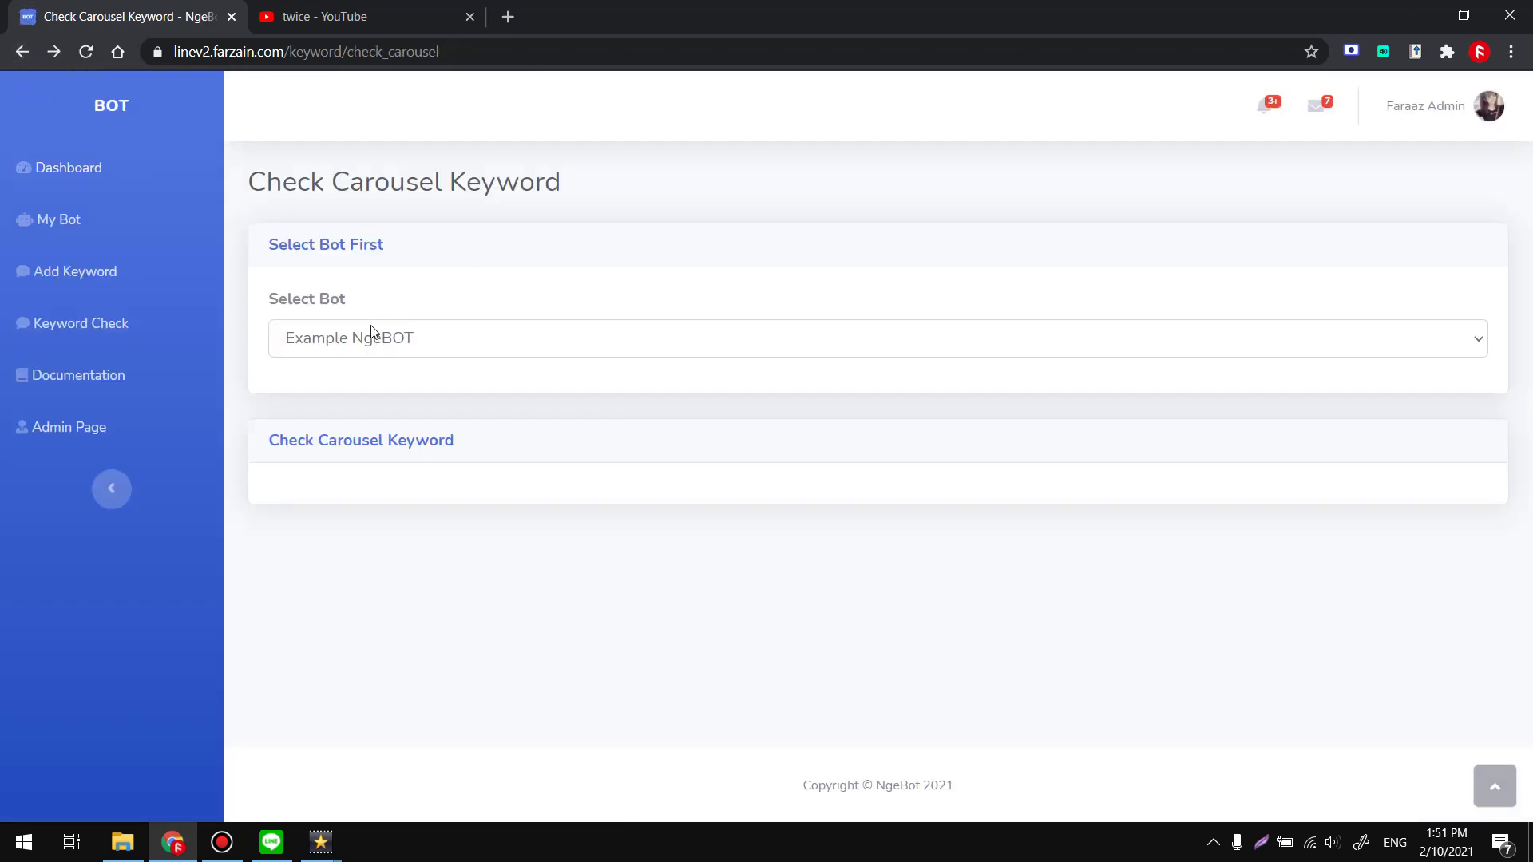
- Reselect Example NgeBOT, open the table list of its "carousel" keyword and delete table 2
left_click(383, 338)
left_click(331, 369)
left_click(383, 338)
left_click(325, 413)
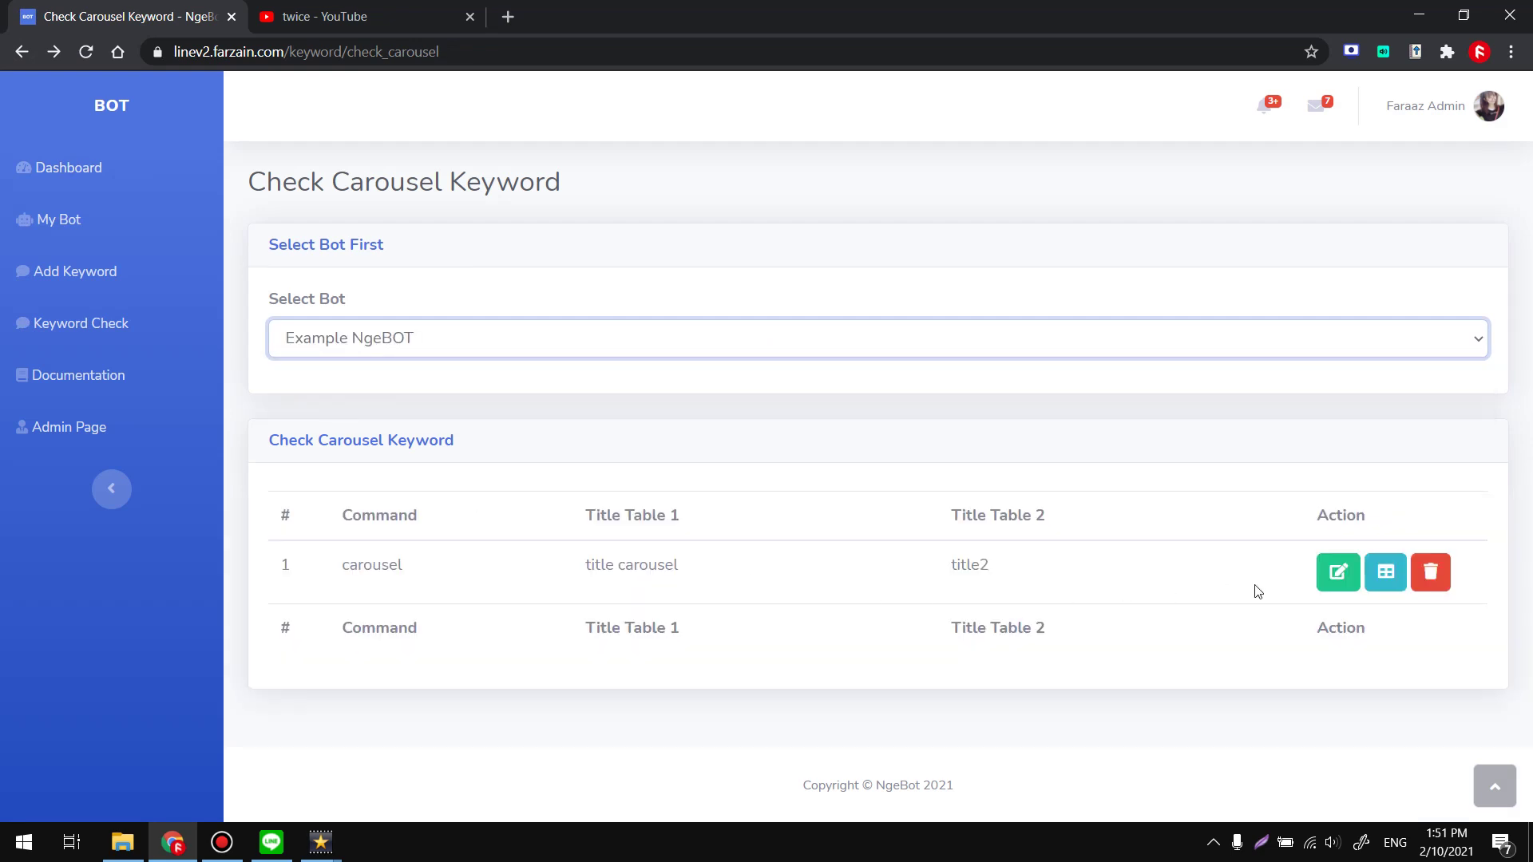
left_click(1387, 579)
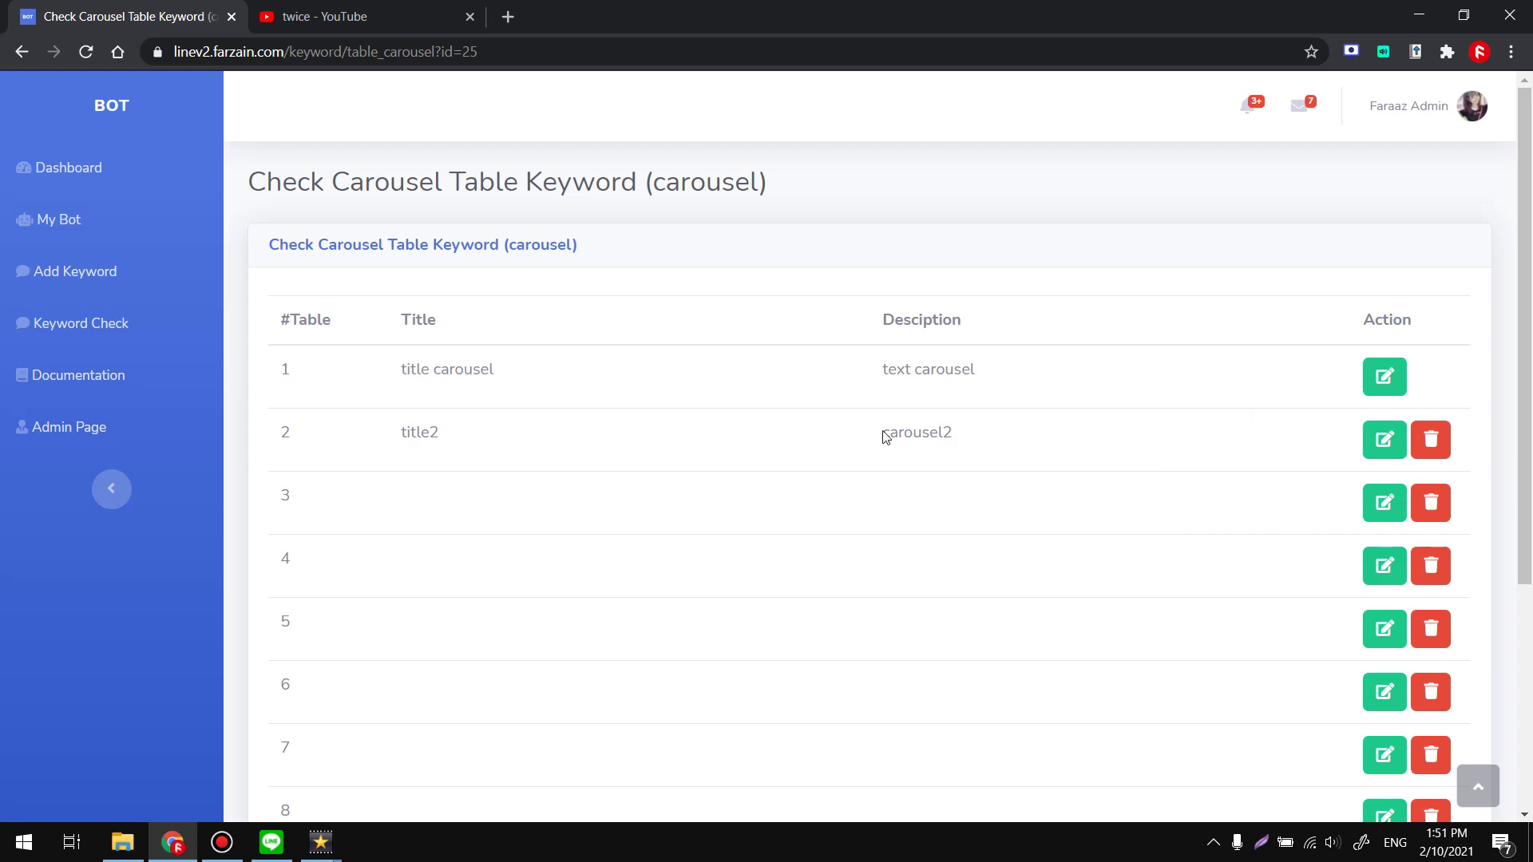
left_click(1432, 440)
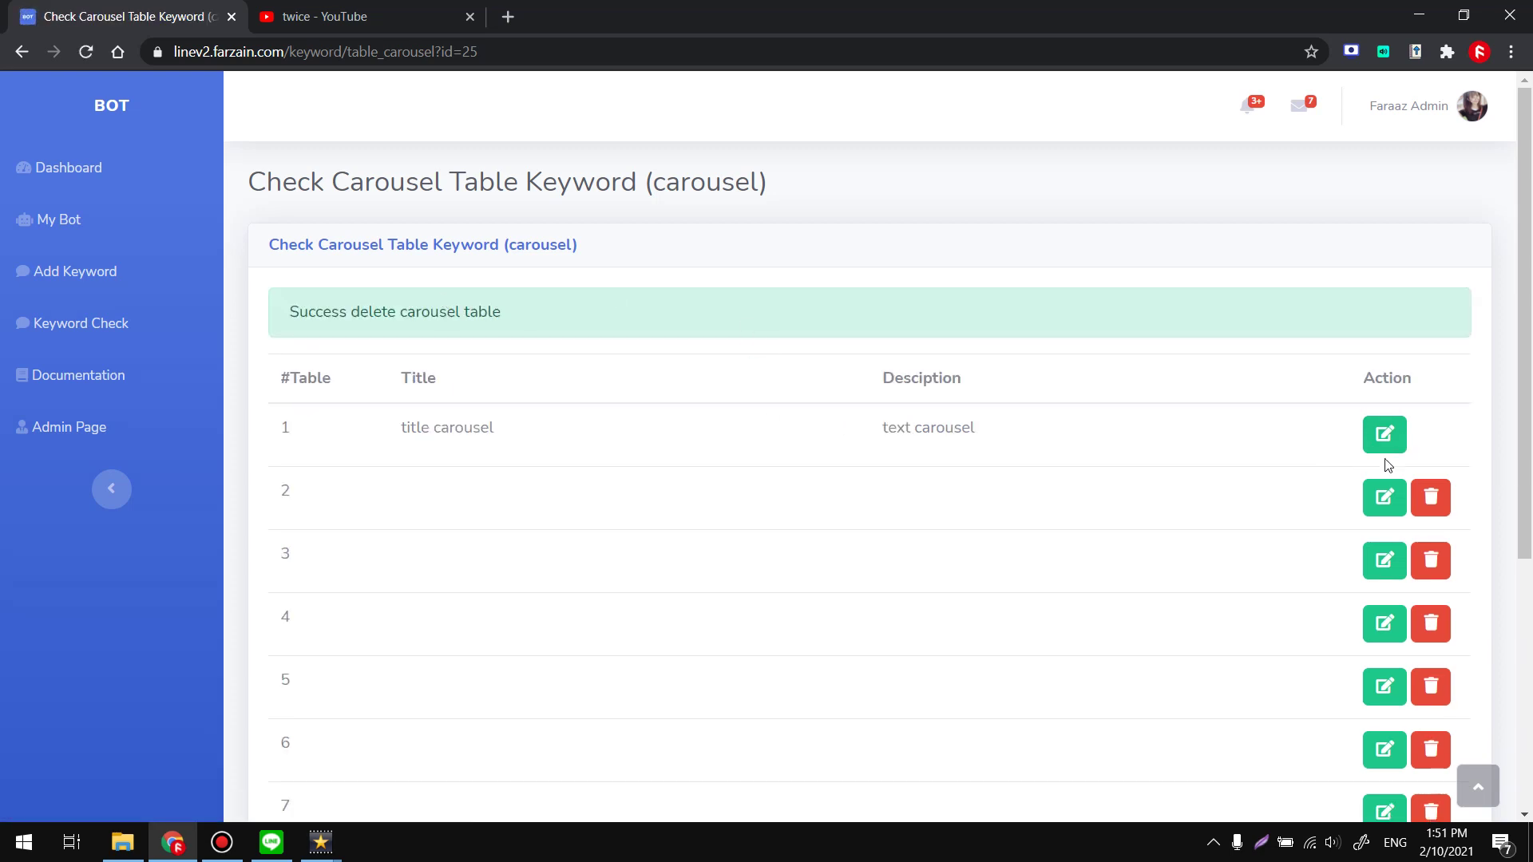
- Switch to LINE and send "icarousel" and then "carousel" to Example NgeBOT
left_click(280, 839)
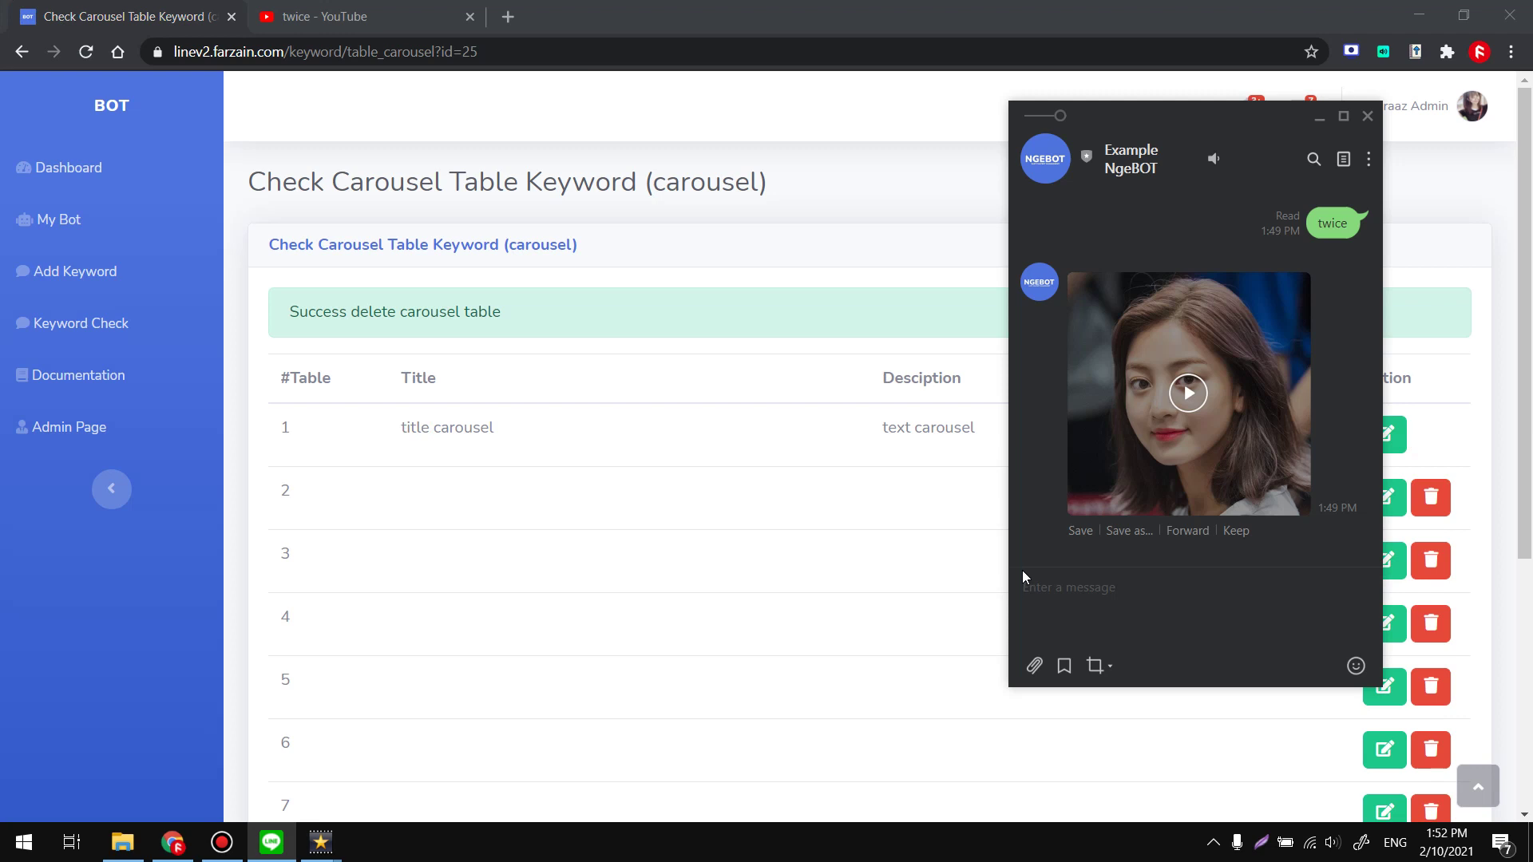
type("icarousel")
key("Return")
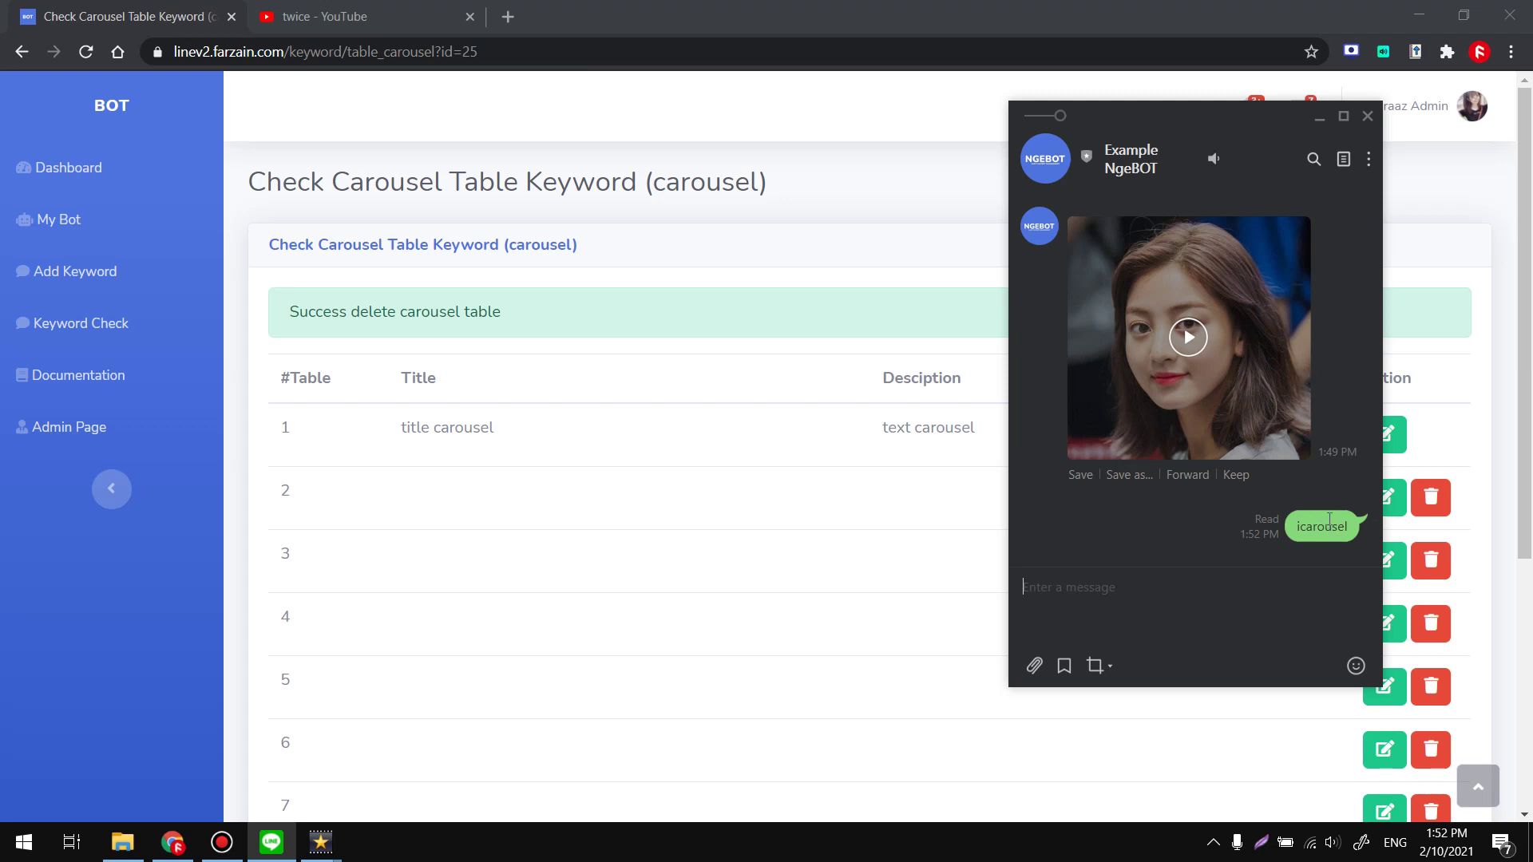
type("carousel")
key("Return")
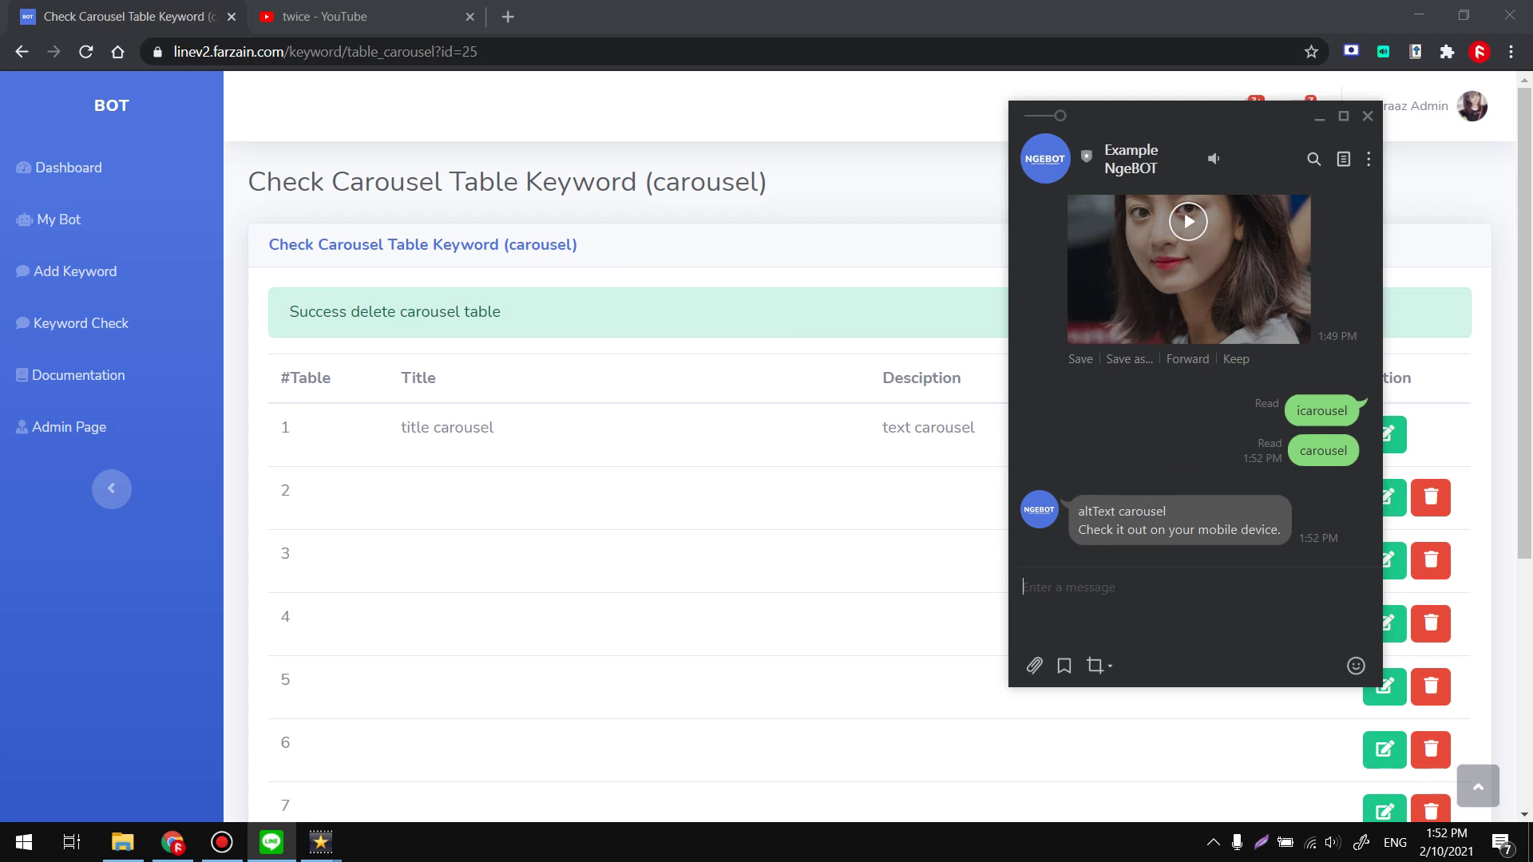
- View the phone screenshot of the carousel reply at full size, close it, and return to the browser
left_click(1218, 408)
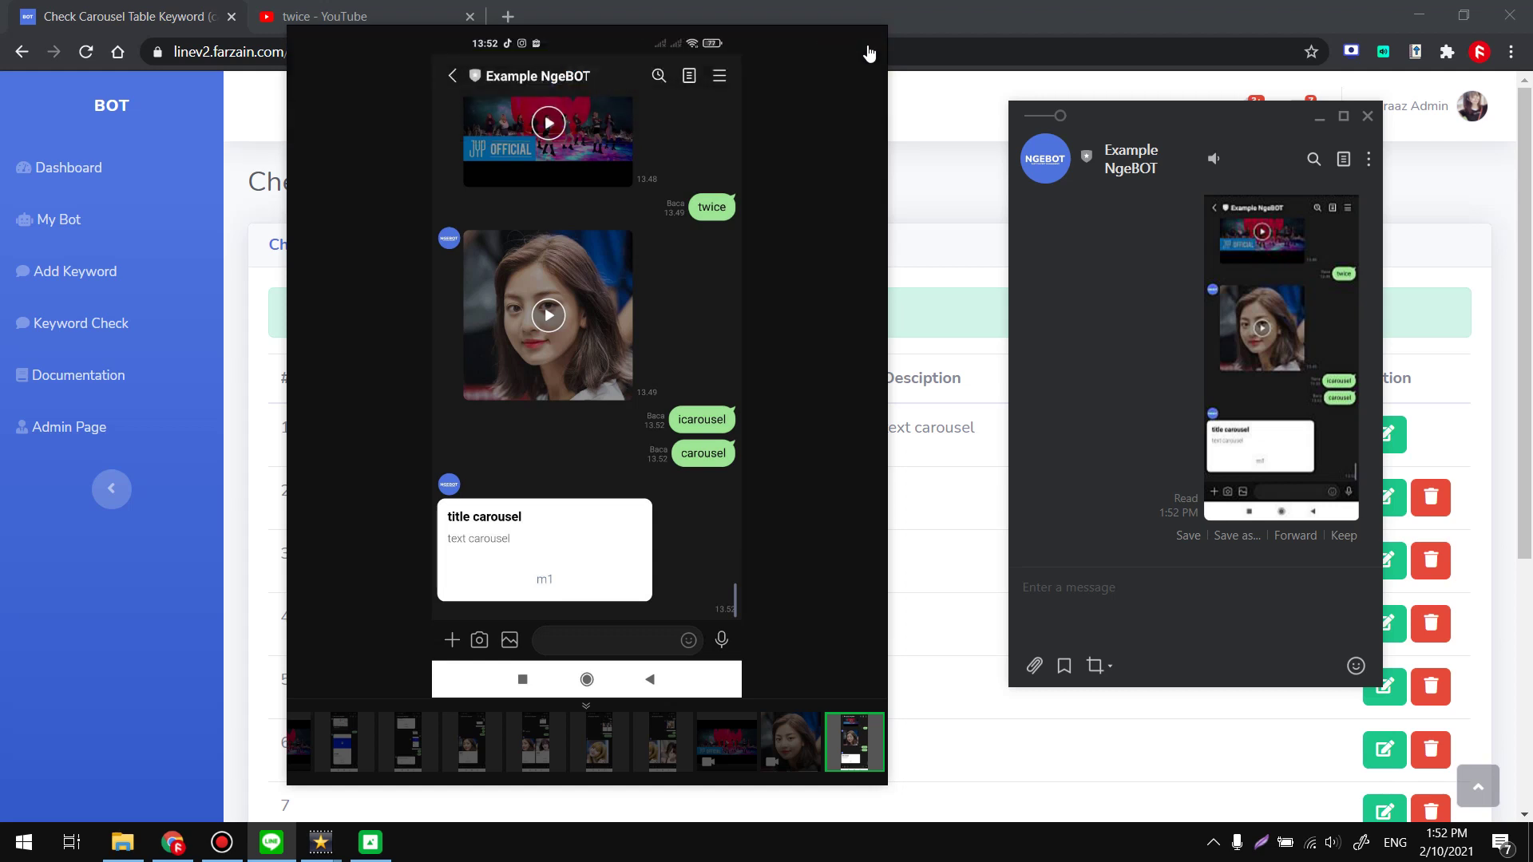
mouse_move(874, 50)
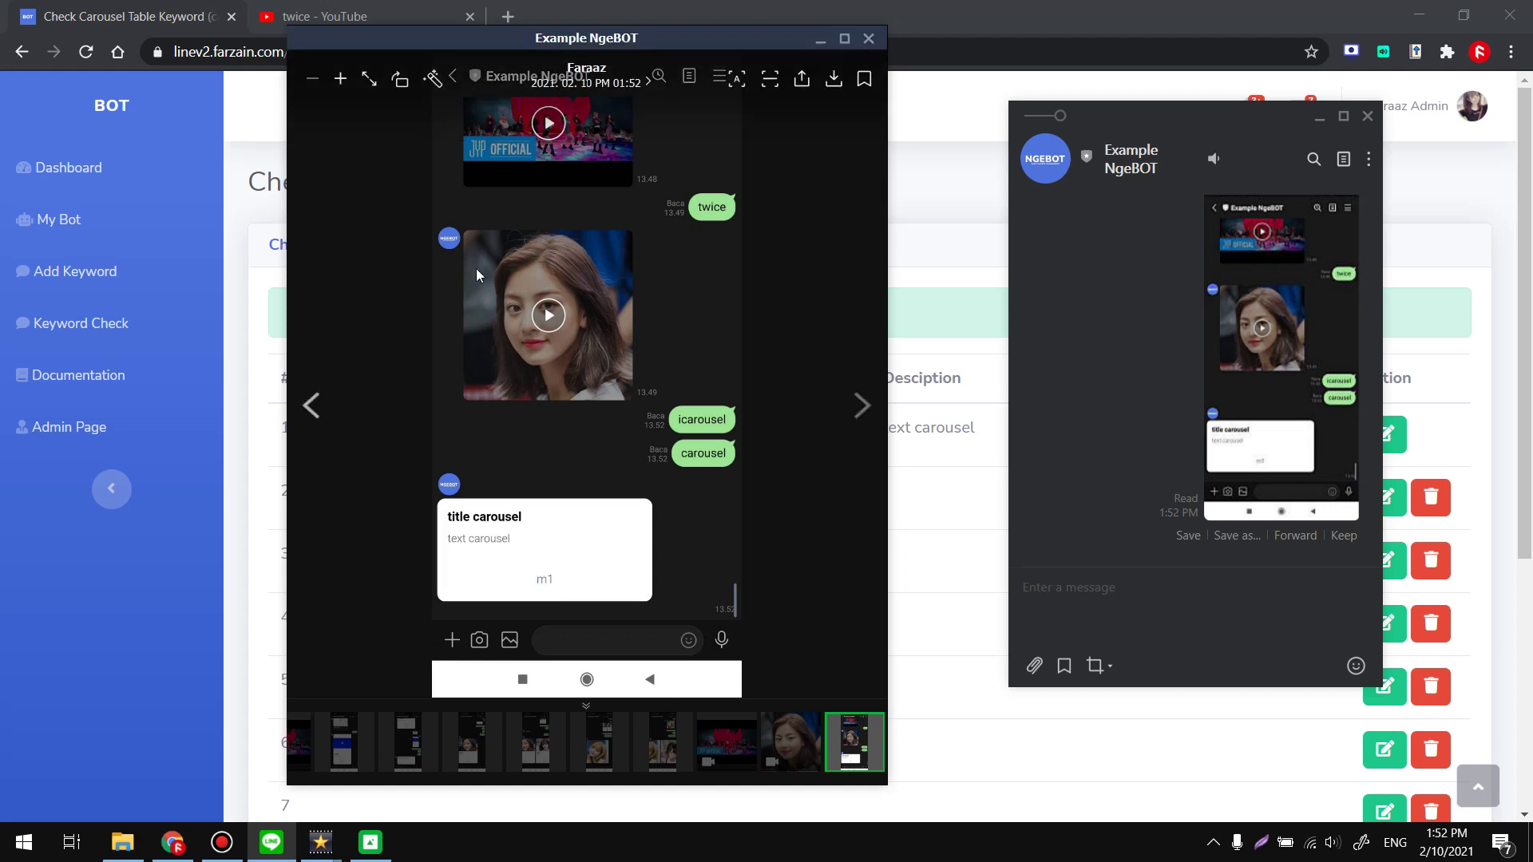
left_click(869, 41)
left_click(833, 479)
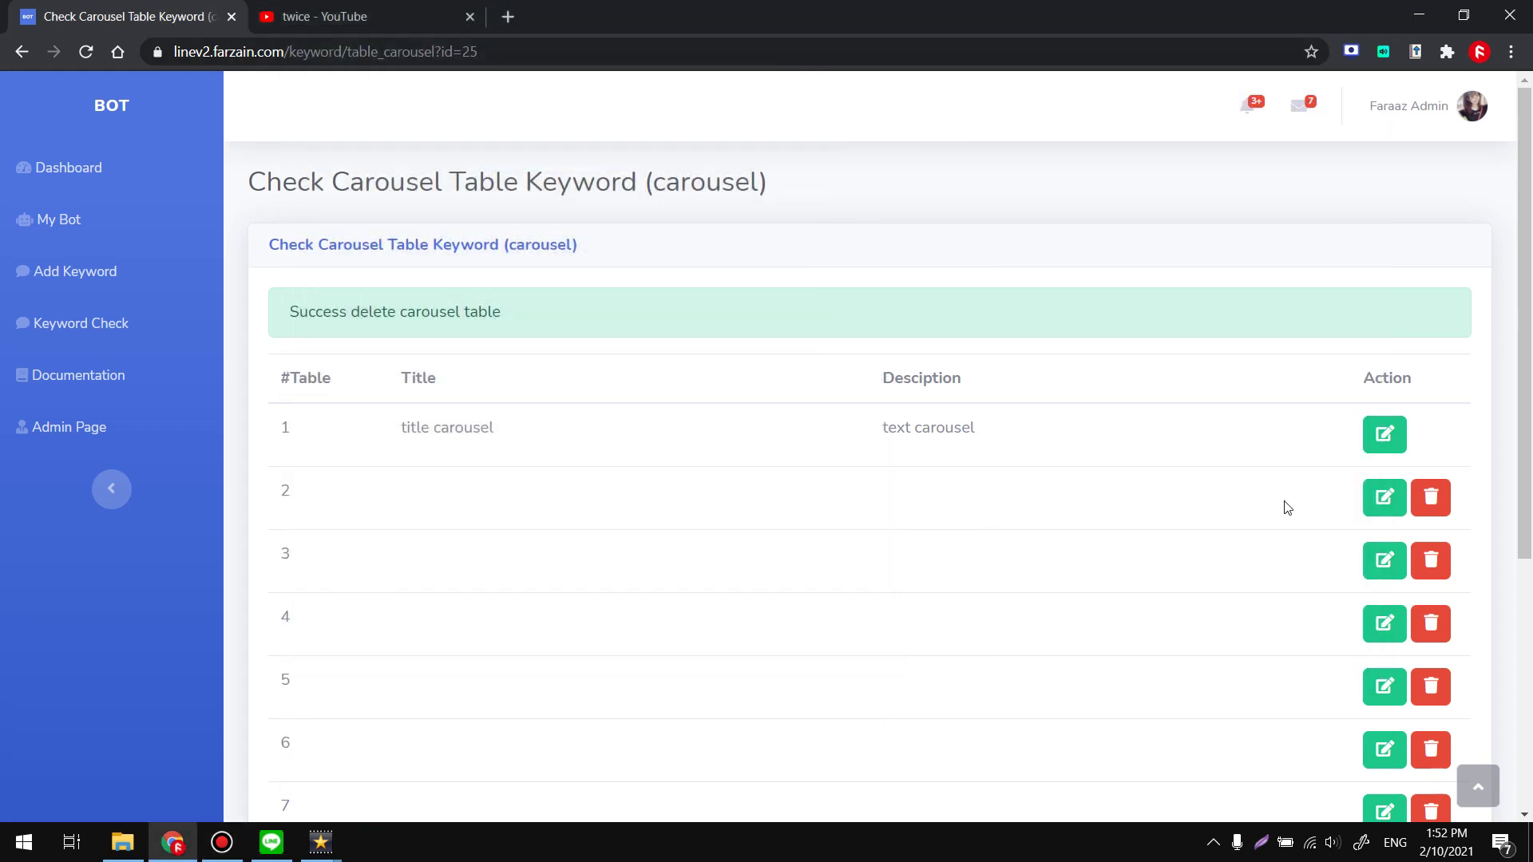
- Open carousel table 2 for editing and set its image background color to white (255, 255, 255)
left_click(1374, 502)
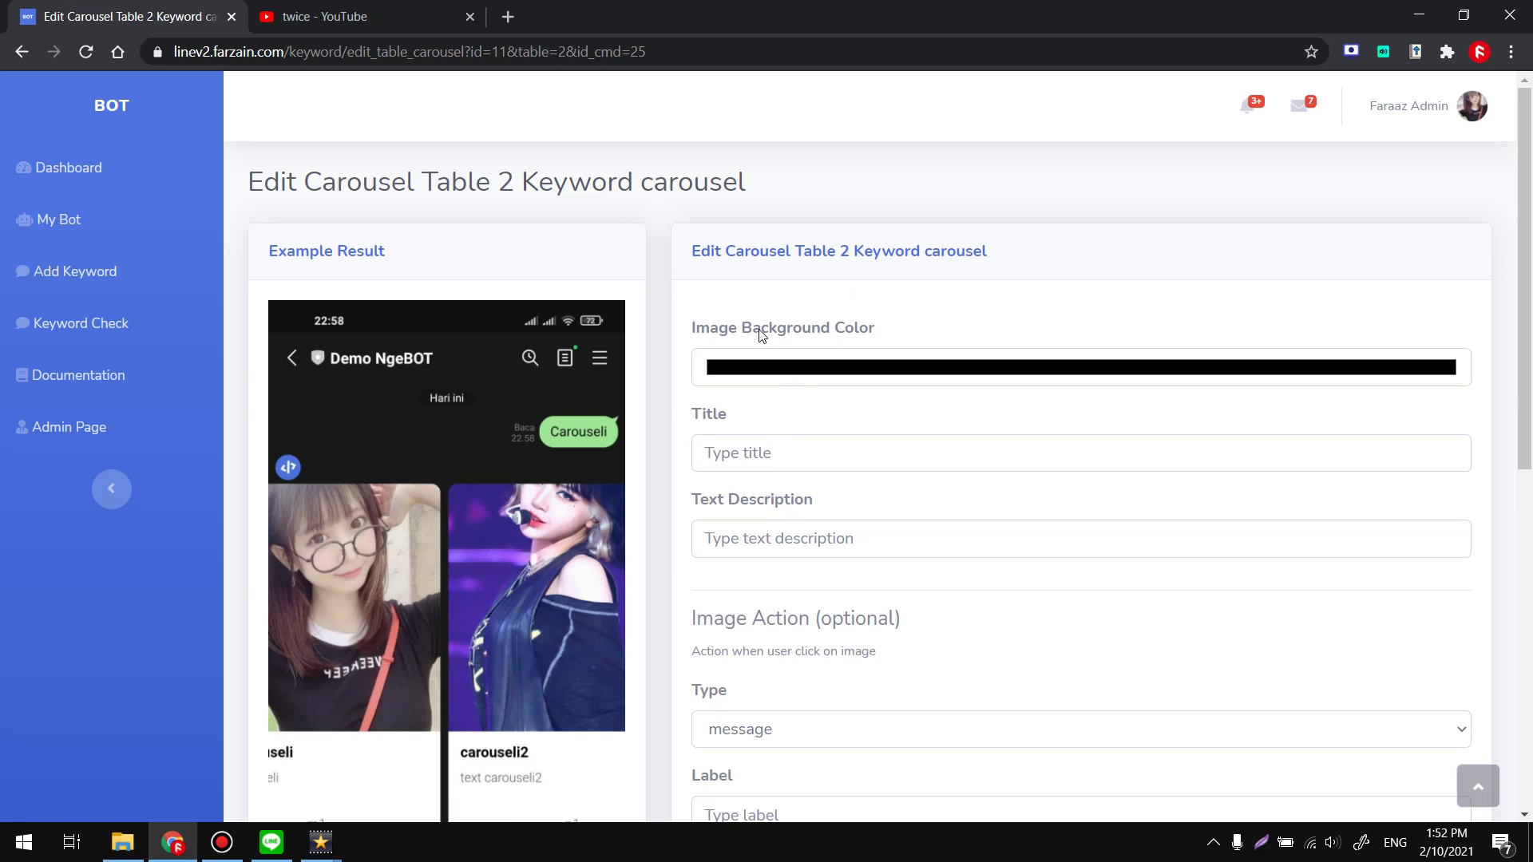
left_click(726, 368)
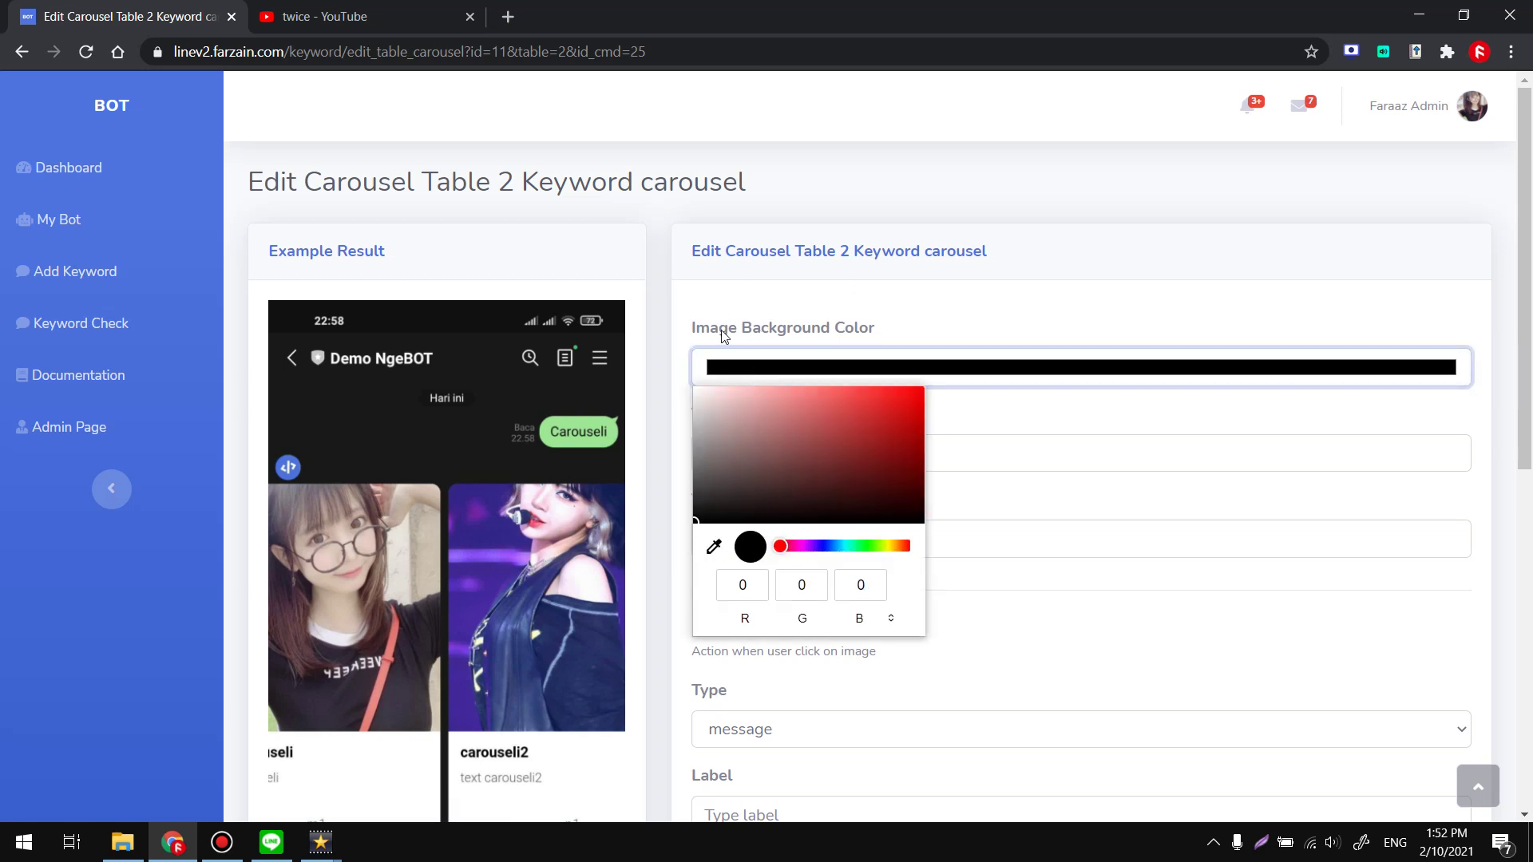
mouse_move(745, 409)
left_mouse_down()
mouse_move(714, 400)
mouse_move(701, 347)
left_mouse_up()
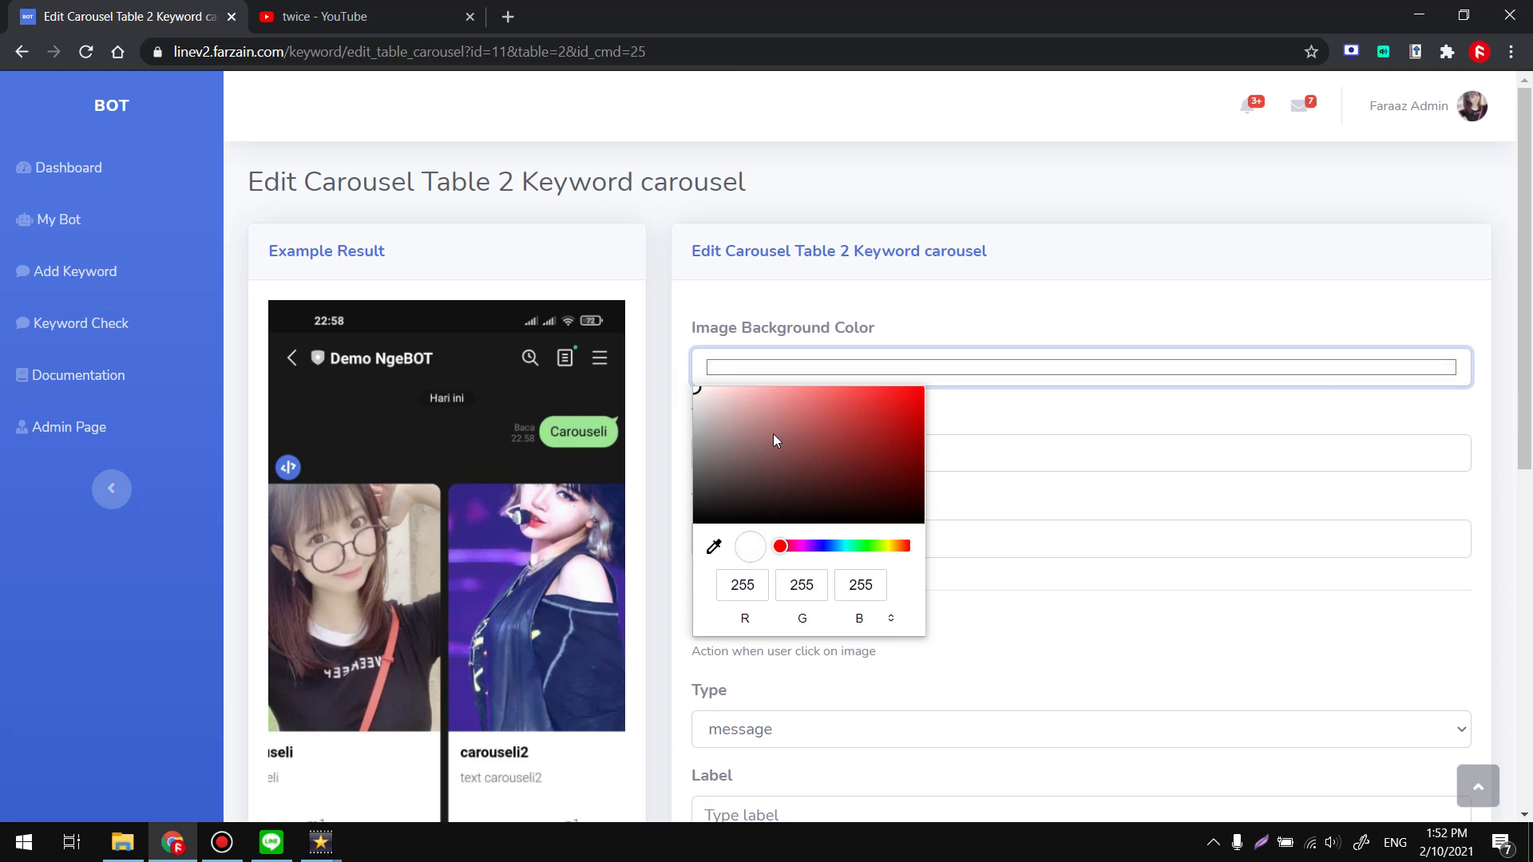
left_click(785, 321)
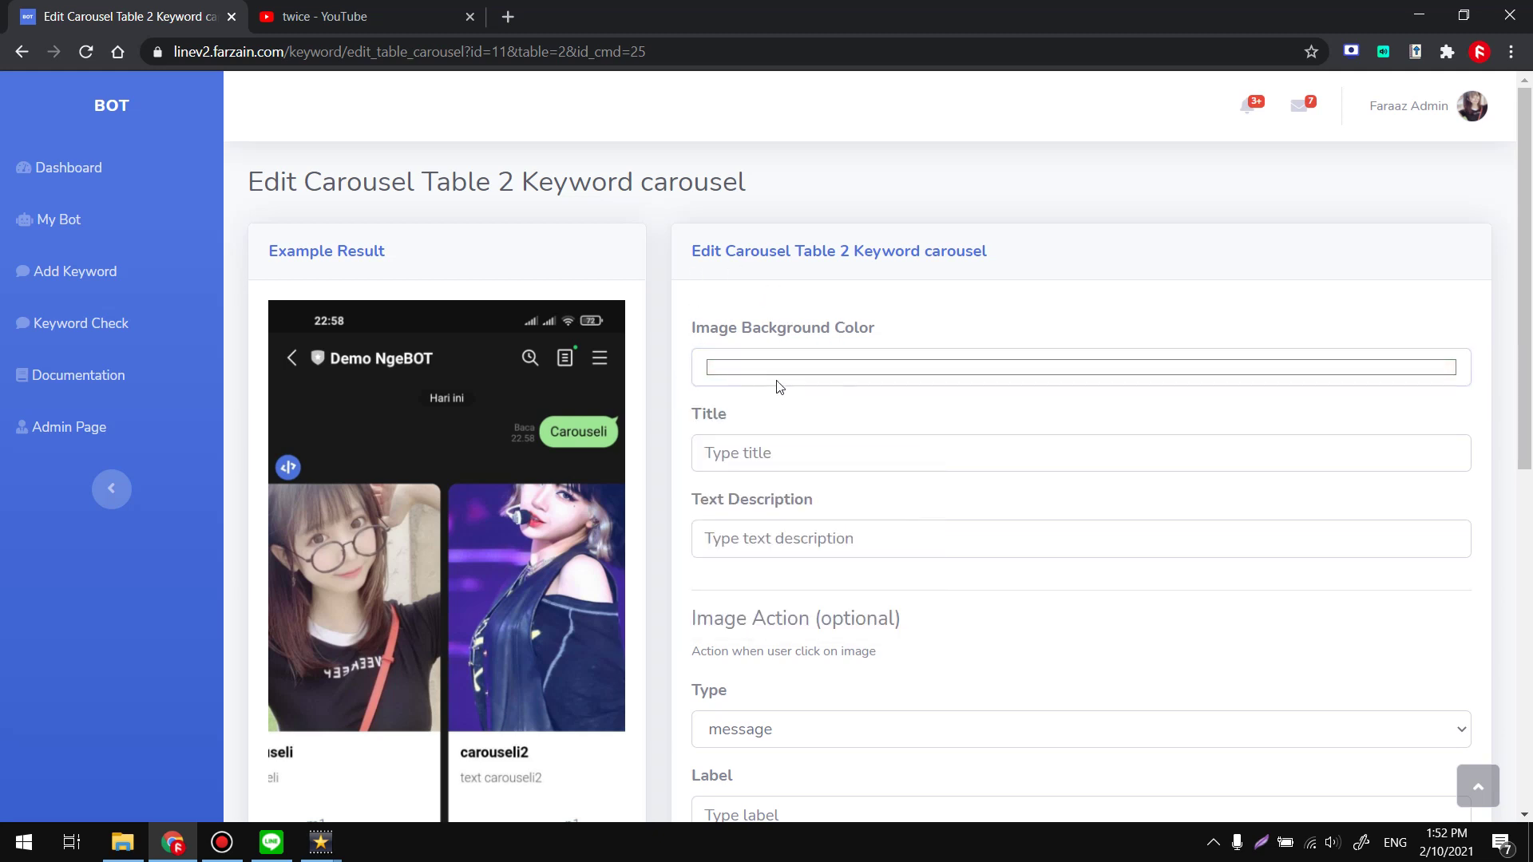
- Enter "title" as the title and "asdasd" as the text description of carousel table 2
left_click(757, 449)
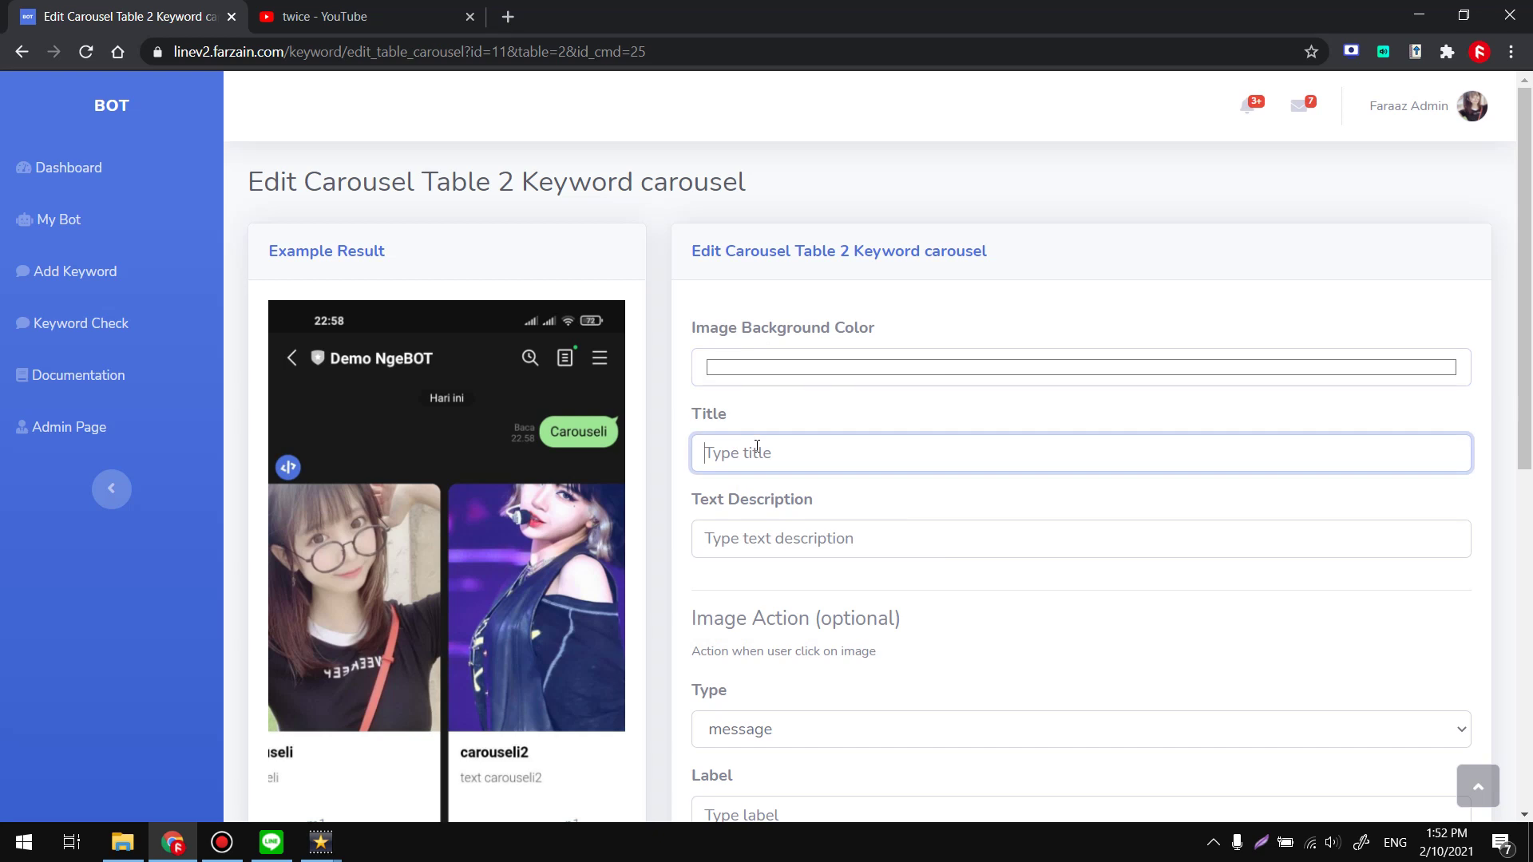
type("ti")
key("Tab")
type("asdasd")
- Examine the optional Image Action section of the table 2 form along with the fields above it
scroll(650, 369, "down", 3)
left_click(685, 320)
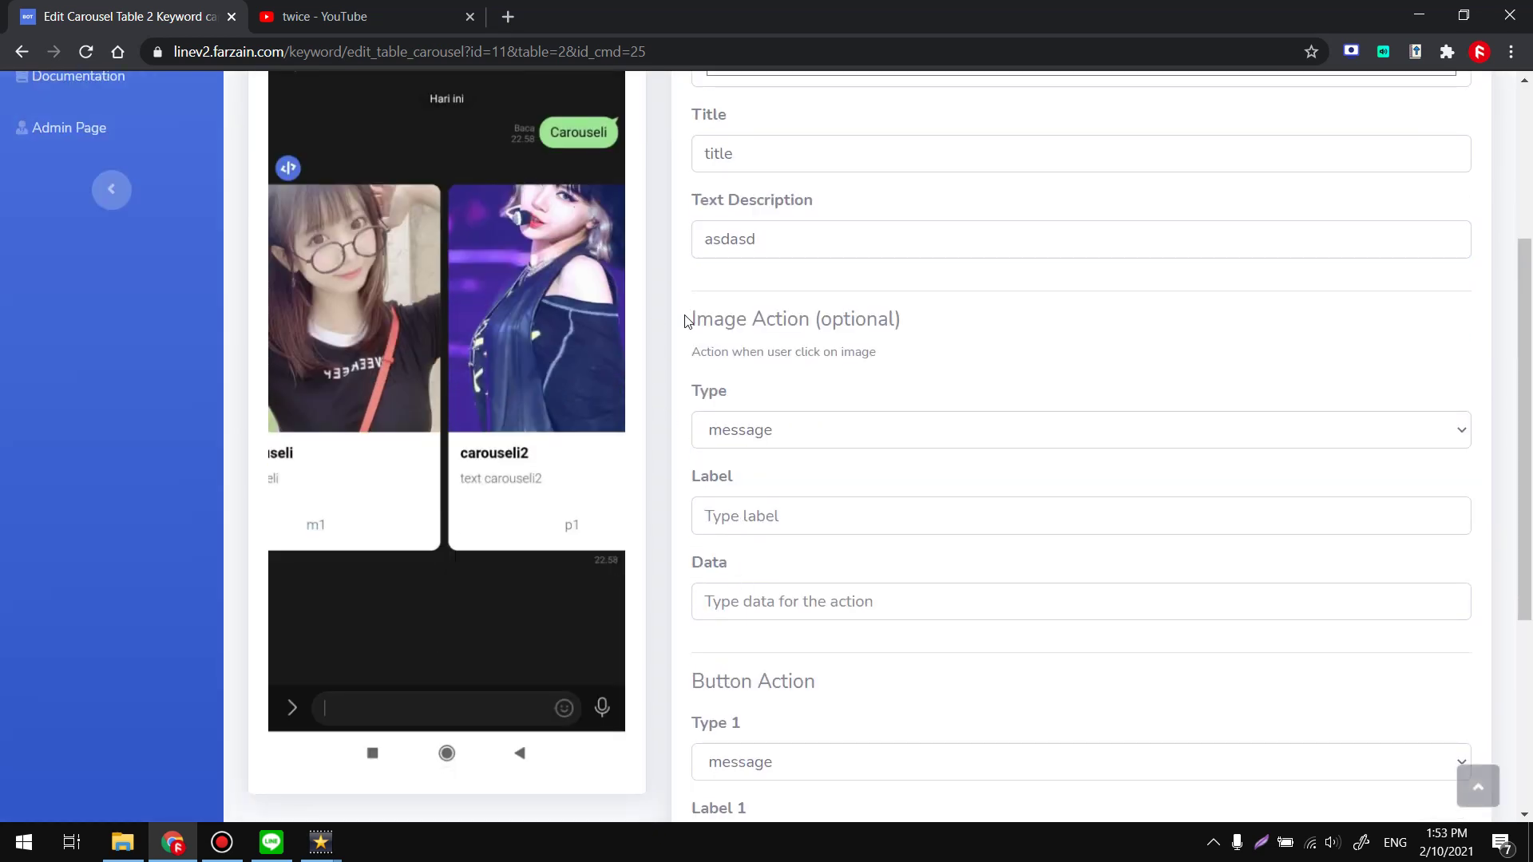
left_click_drag(685, 321, 934, 328)
left_click(767, 311)
left_click_drag(685, 318, 945, 318)
scroll(848, 386, "up", 4)
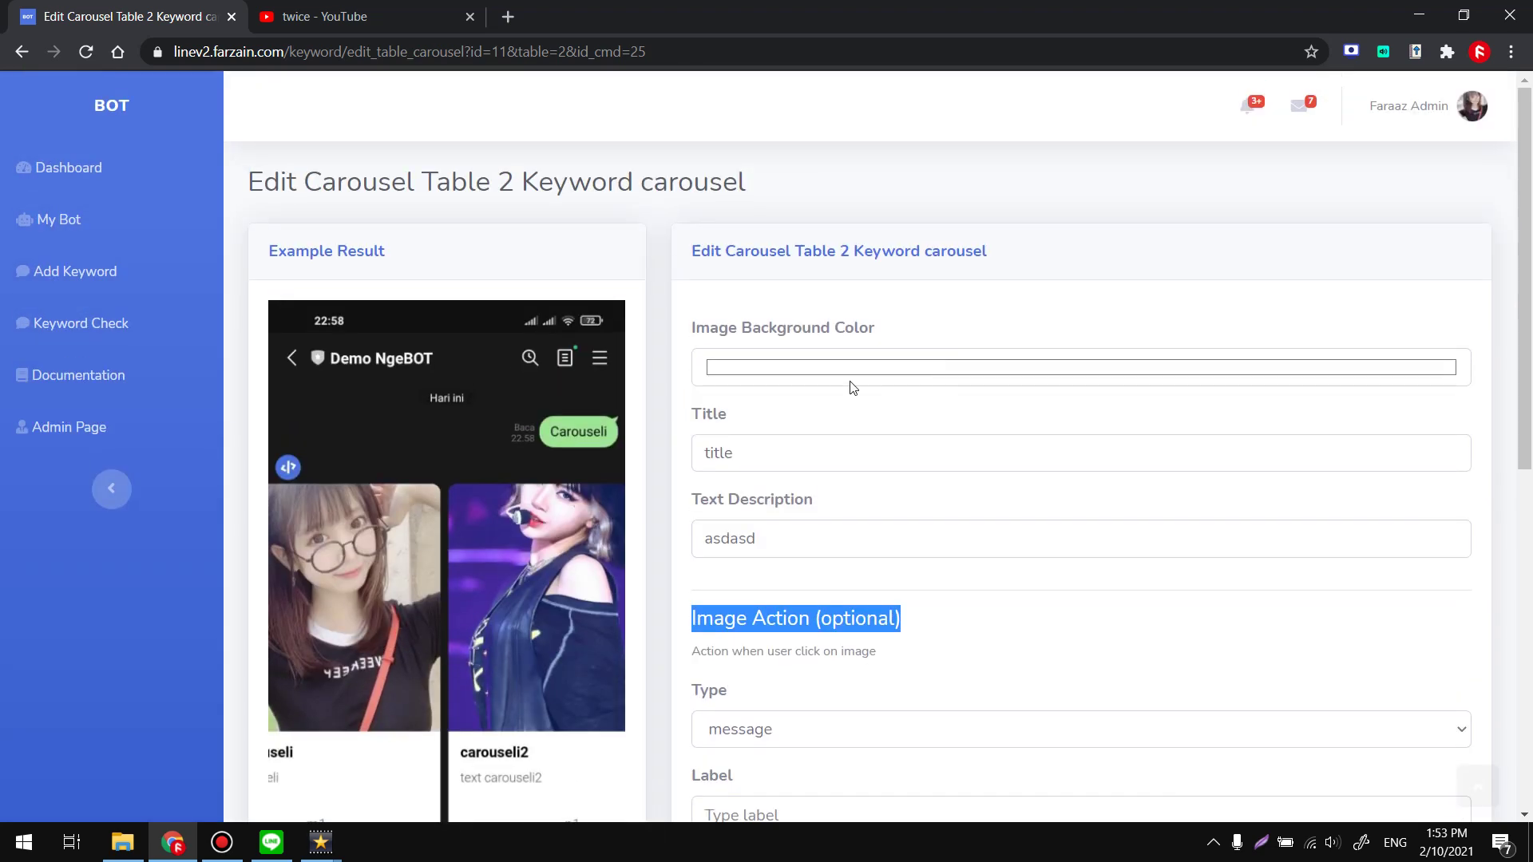
left_click(777, 435)
scroll(780, 436, "down", 4)
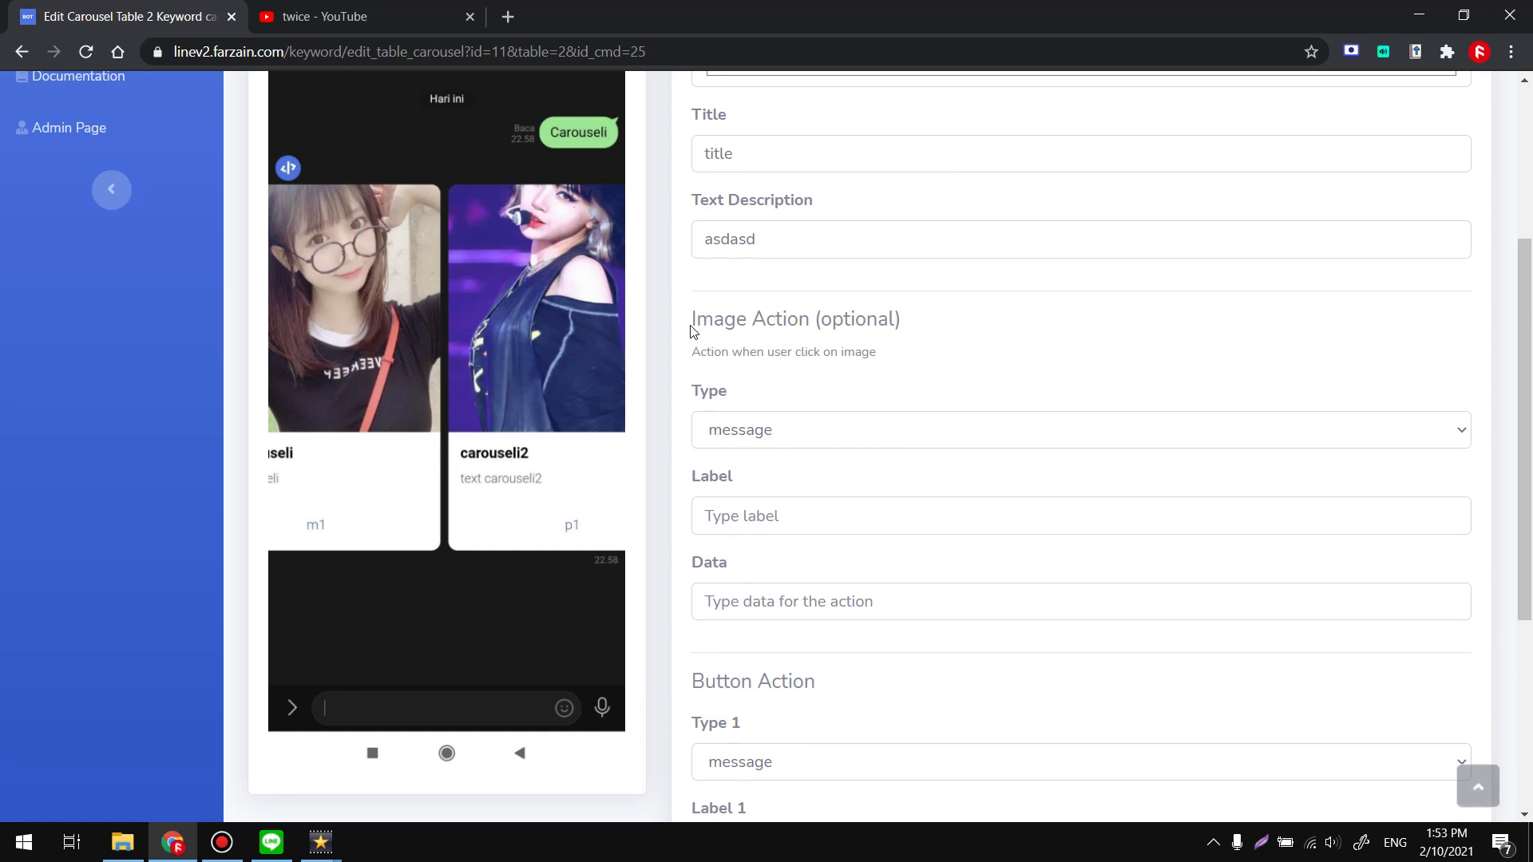
left_click_drag(691, 331, 920, 353)
left_click(920, 364)
- Give table 2 a message button action with label "asdasd" and data "zxczxczxc", and submit the form
scroll(695, 548, "down", 4)
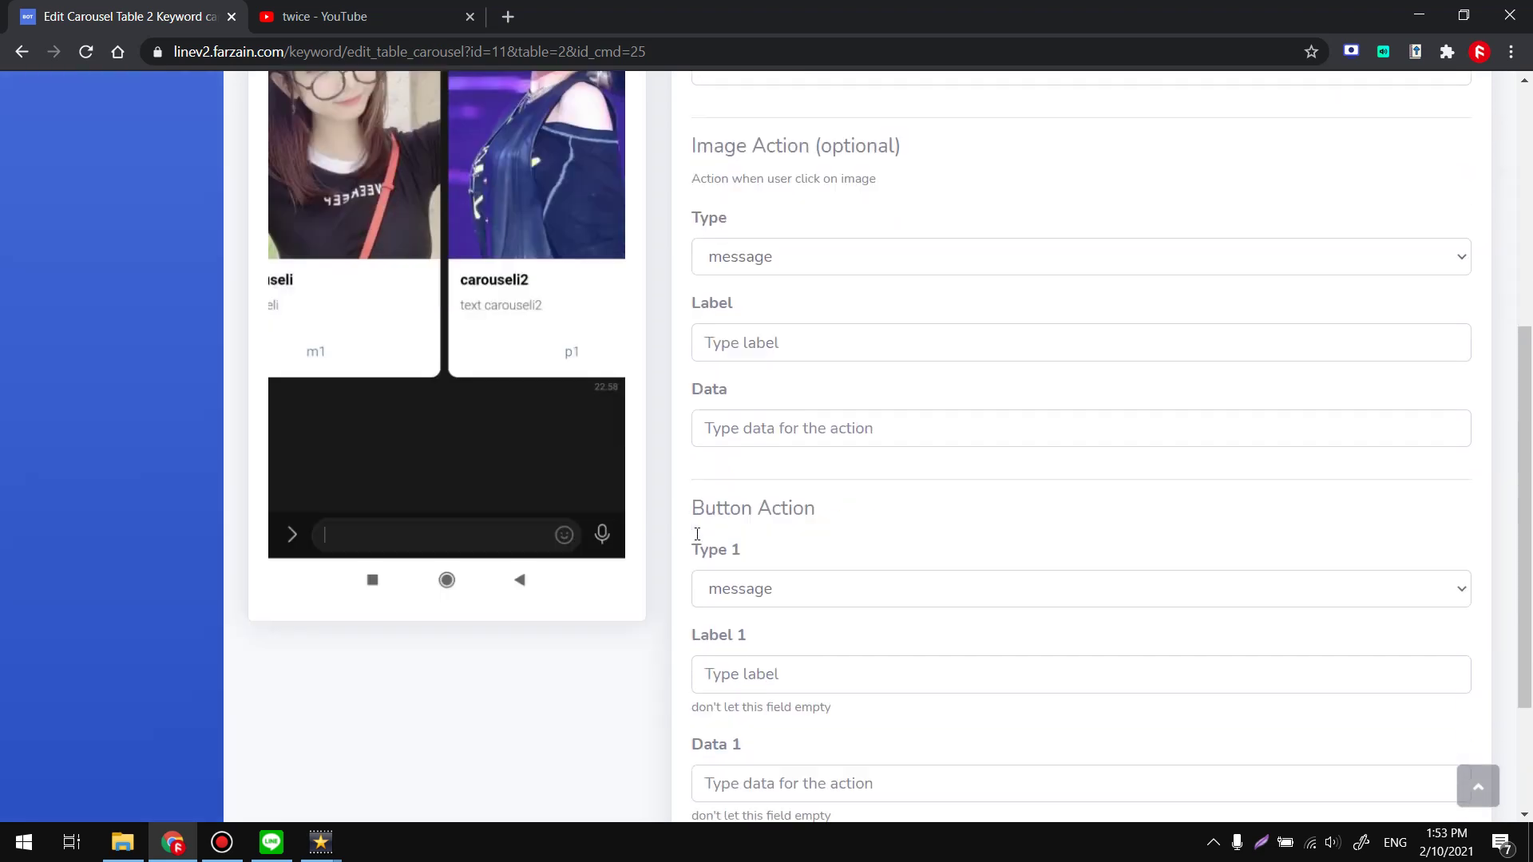
left_click(761, 475)
left_click(756, 492)
left_click(722, 548)
type("asdasd")
left_click(730, 639)
type("zxczxczxc")
left_click(723, 733)
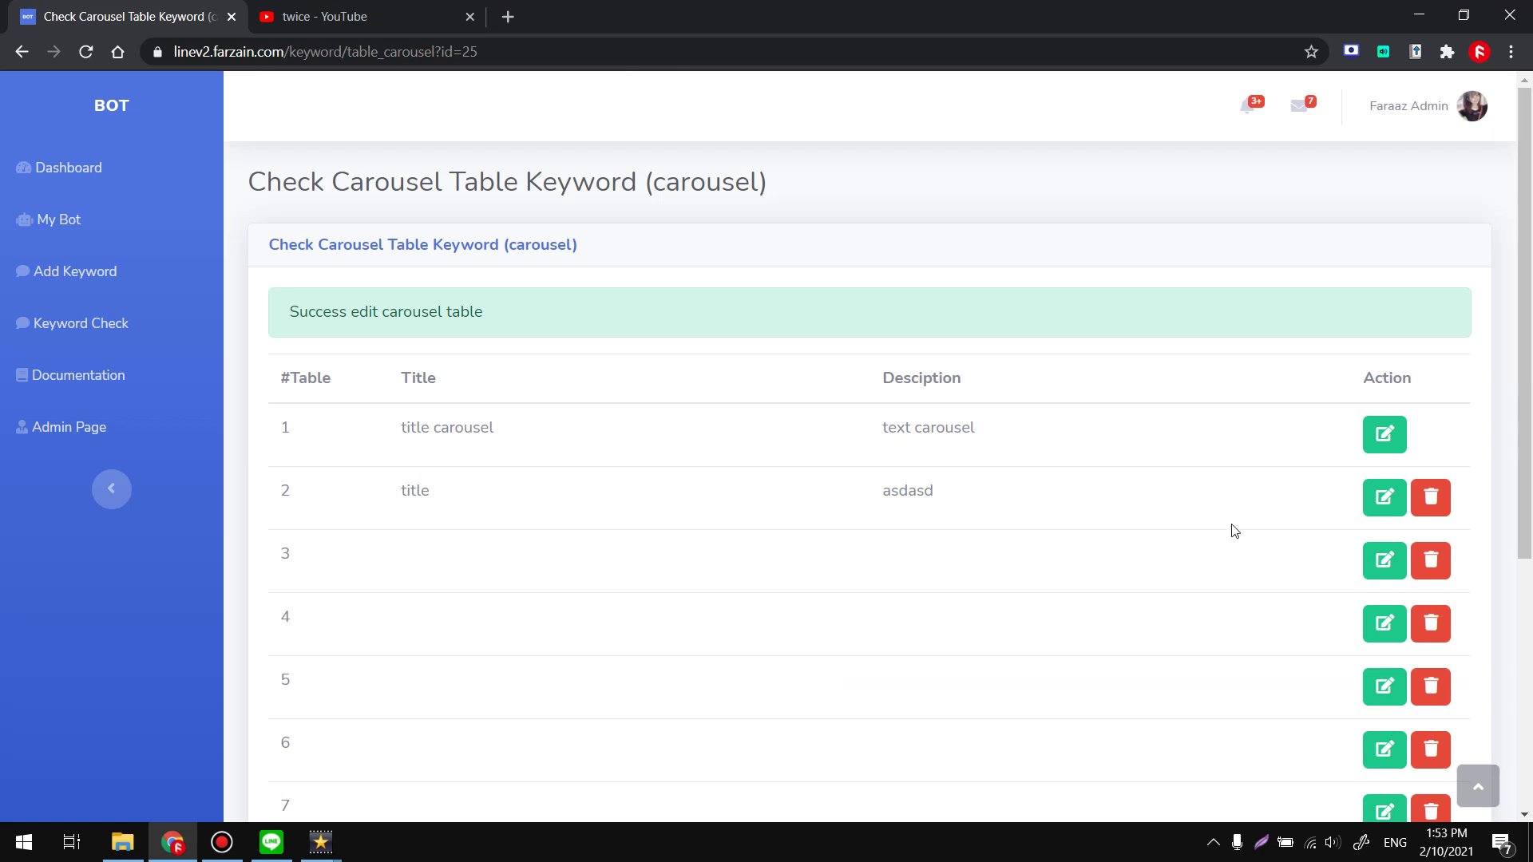
- Switch to LINE, send "carousel" to Example NgeBOT, view the phone screenshot of the reply, and return to the browser
left_click(272, 843)
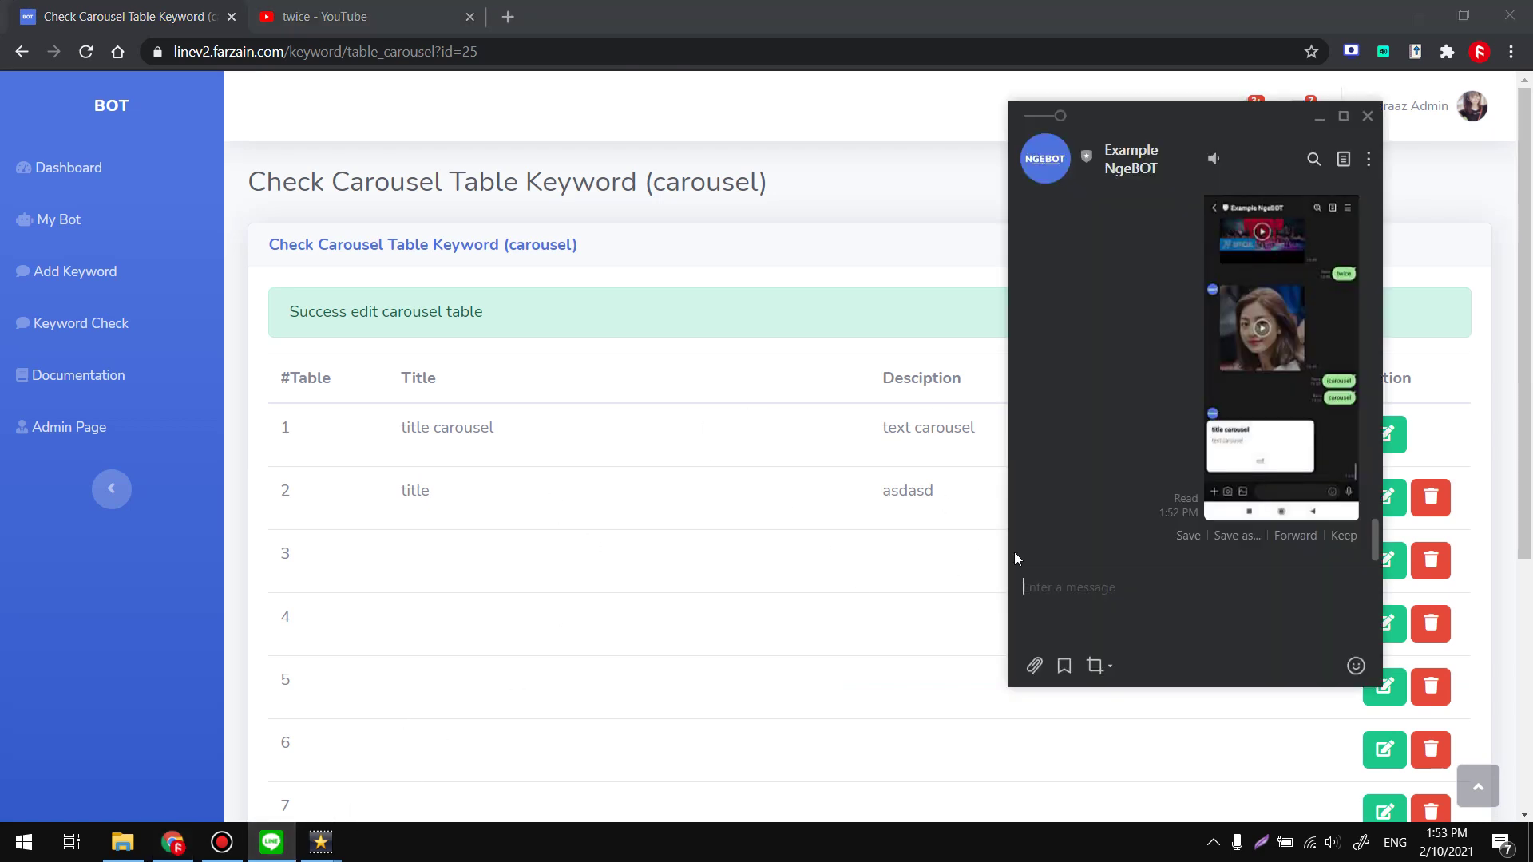
type("carousel")
key("Return")
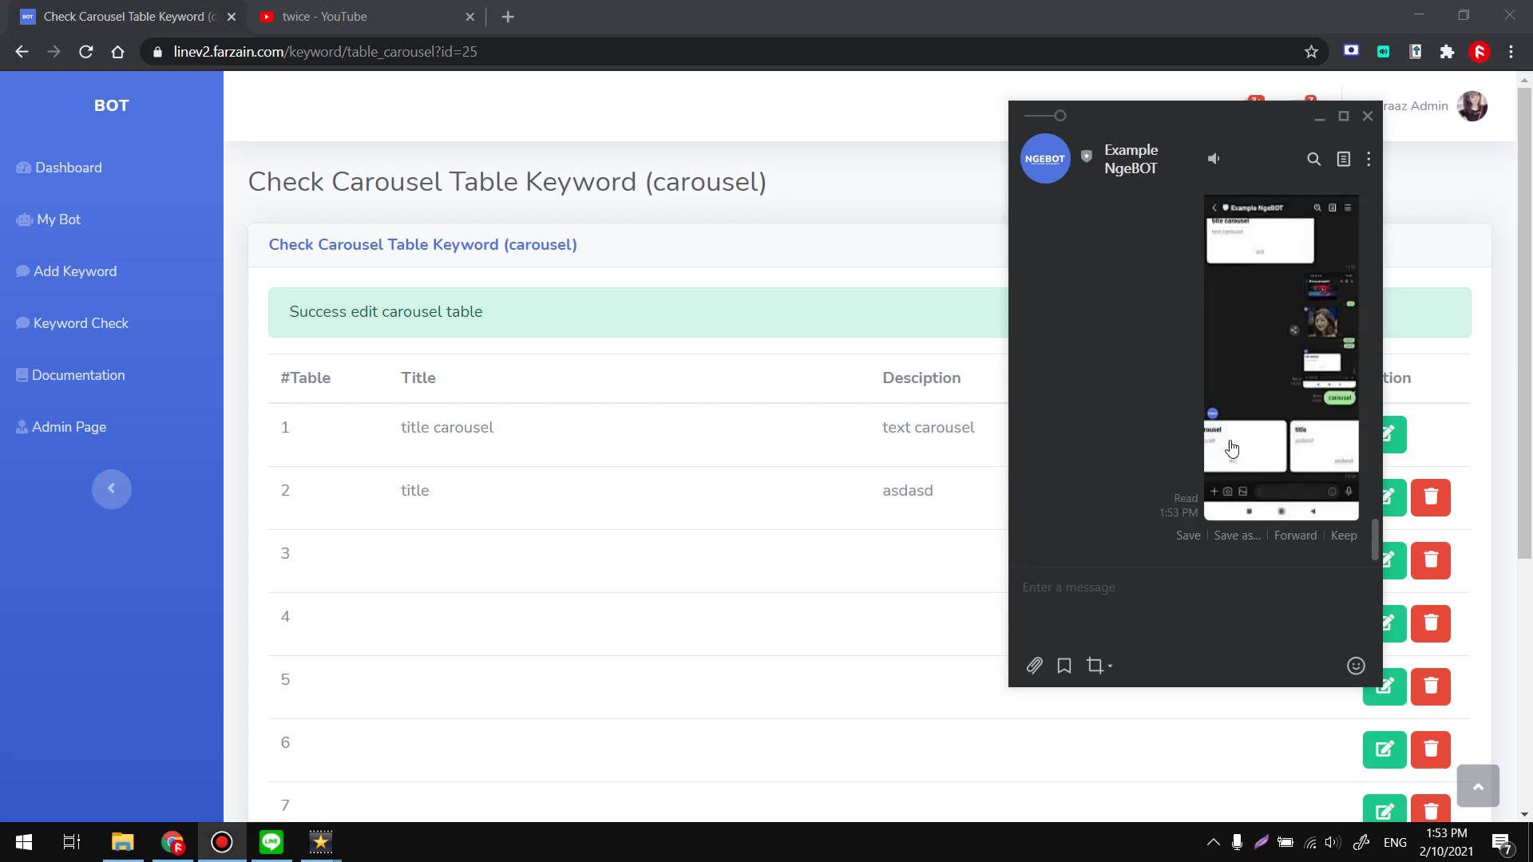
left_click(1267, 438)
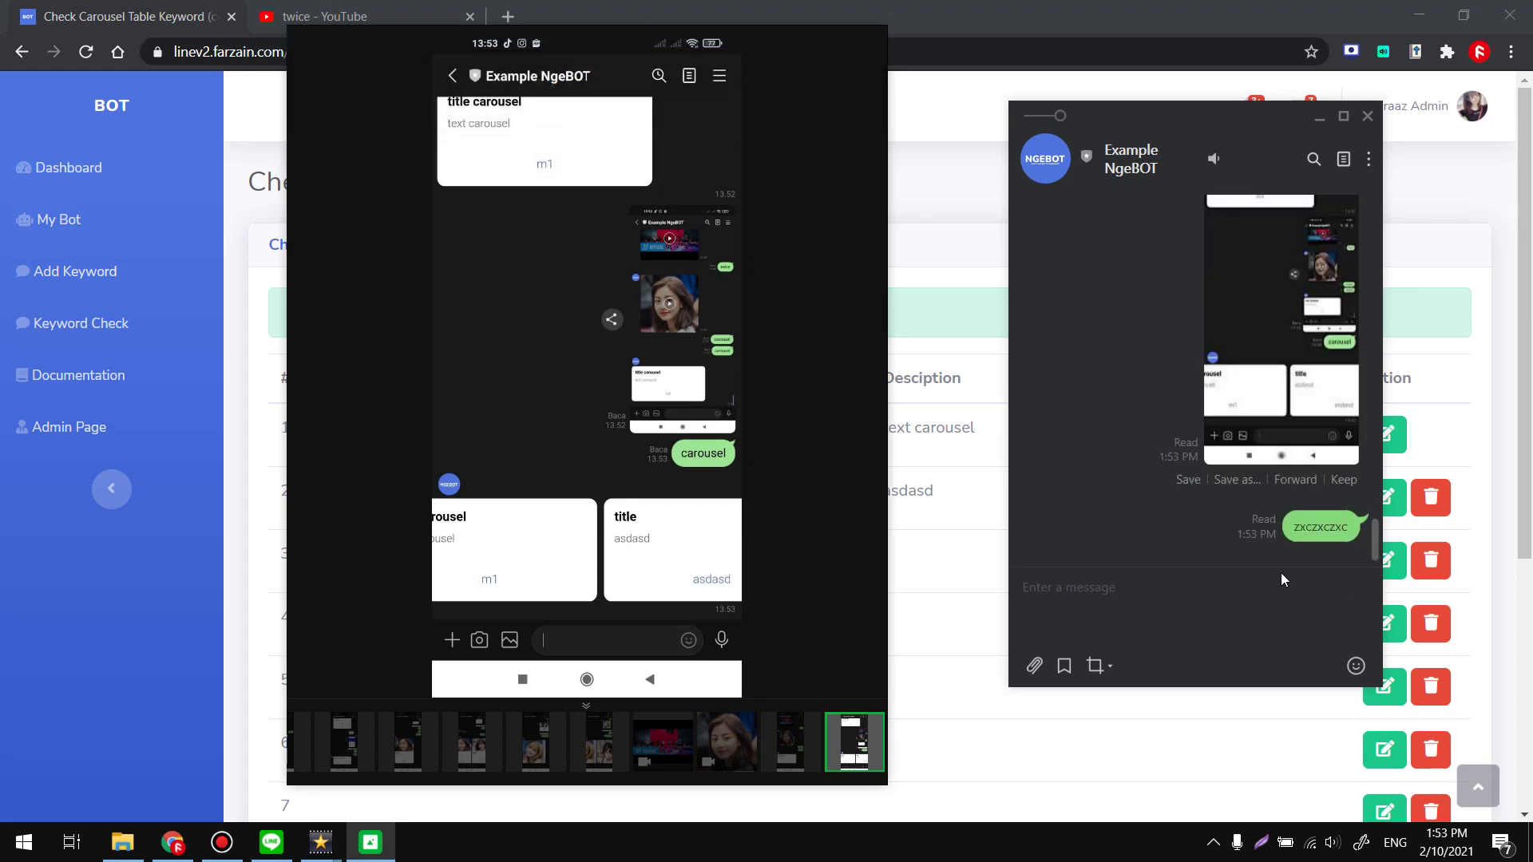
left_click(966, 521)
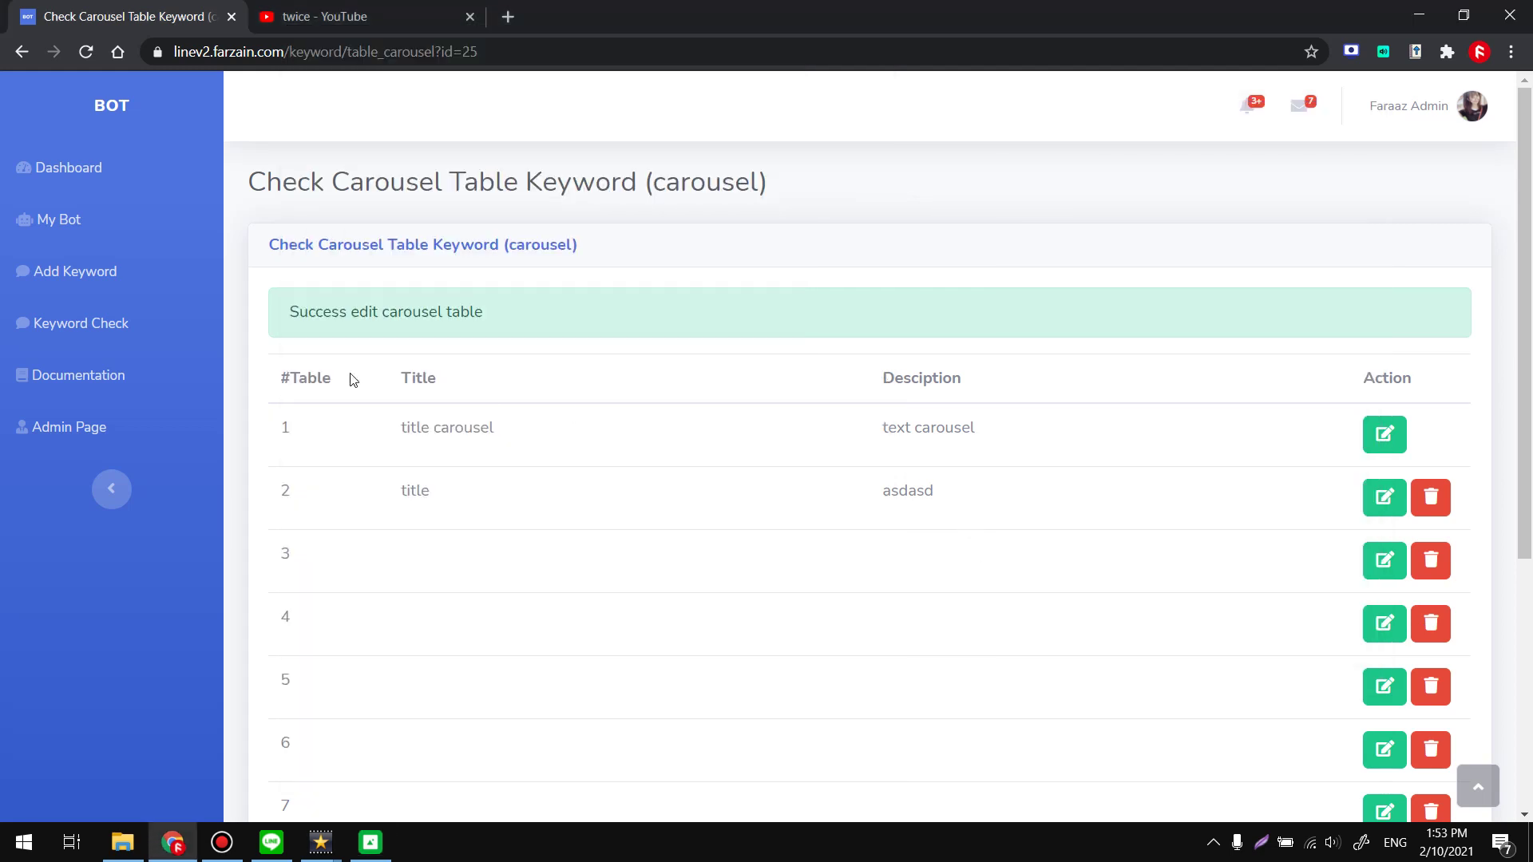